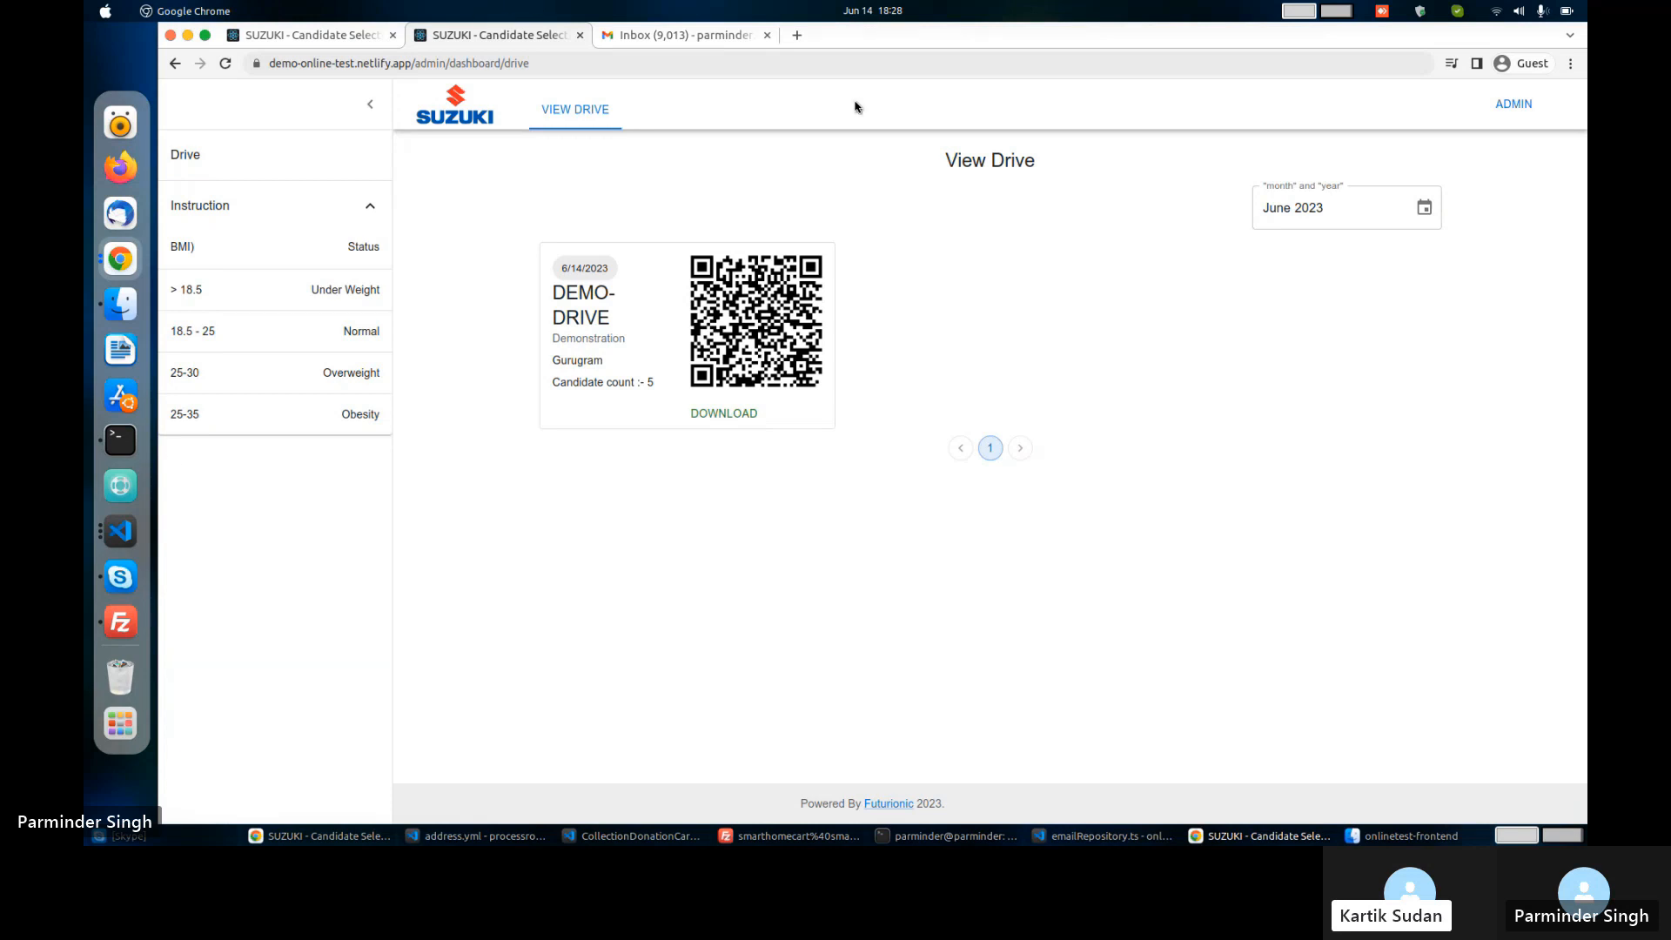
# Download the DEMO-DRIVE QR code as a PNG and return to the candidate's registration form.
pyautogui.click(719, 423)
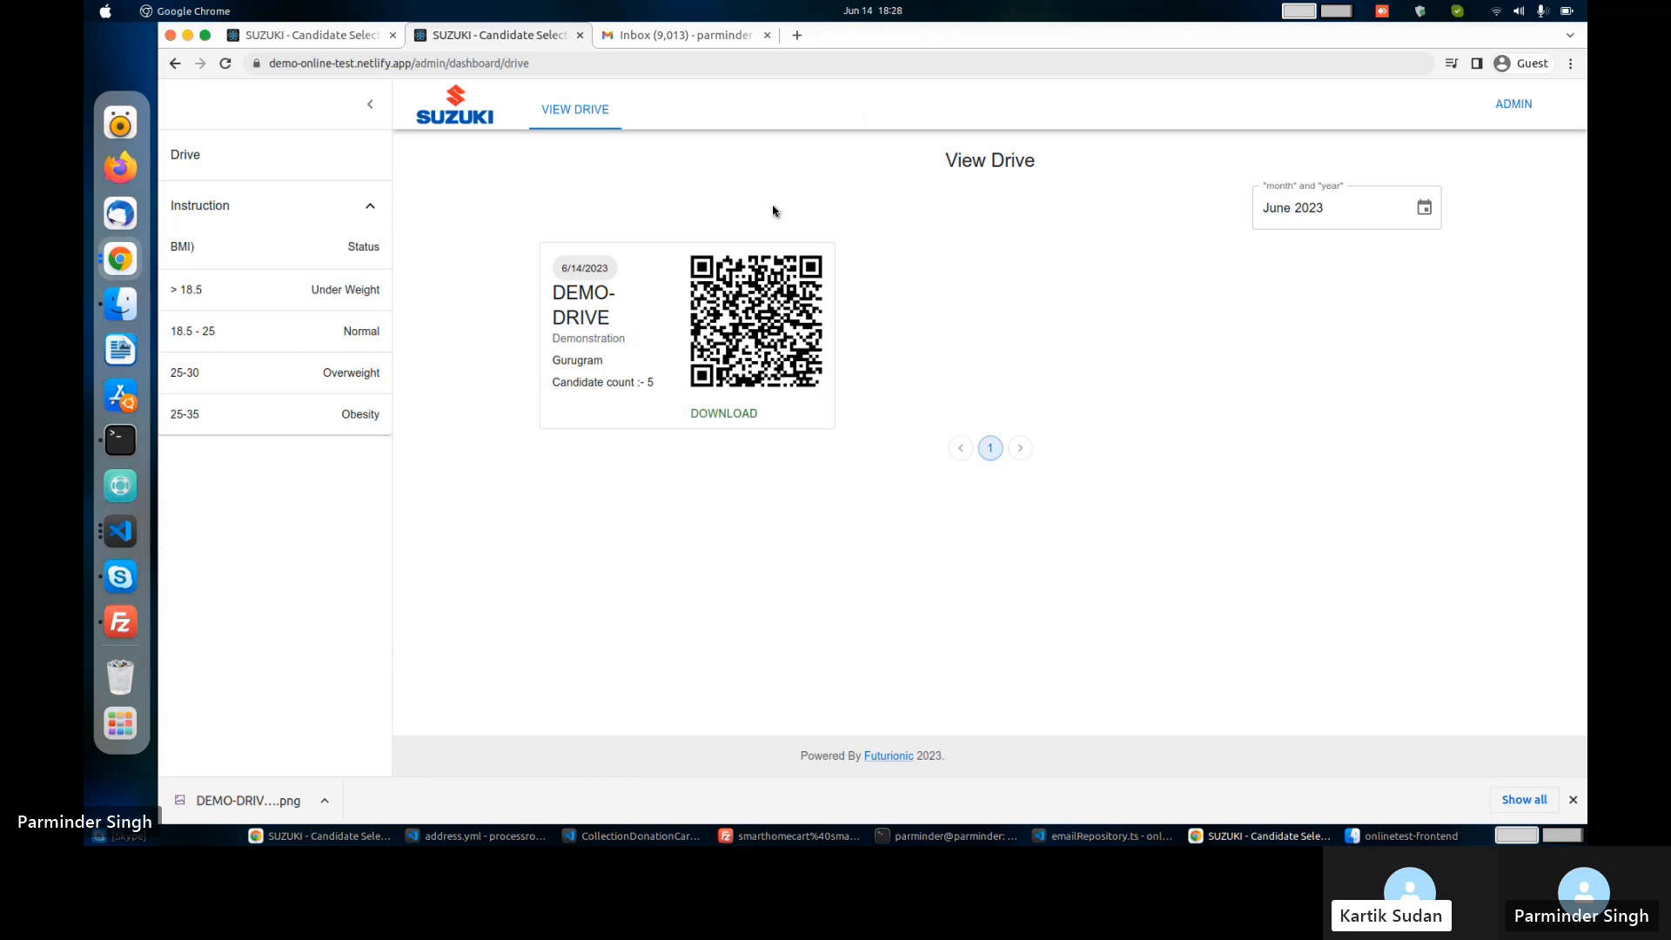
pyautogui.click(321, 43)
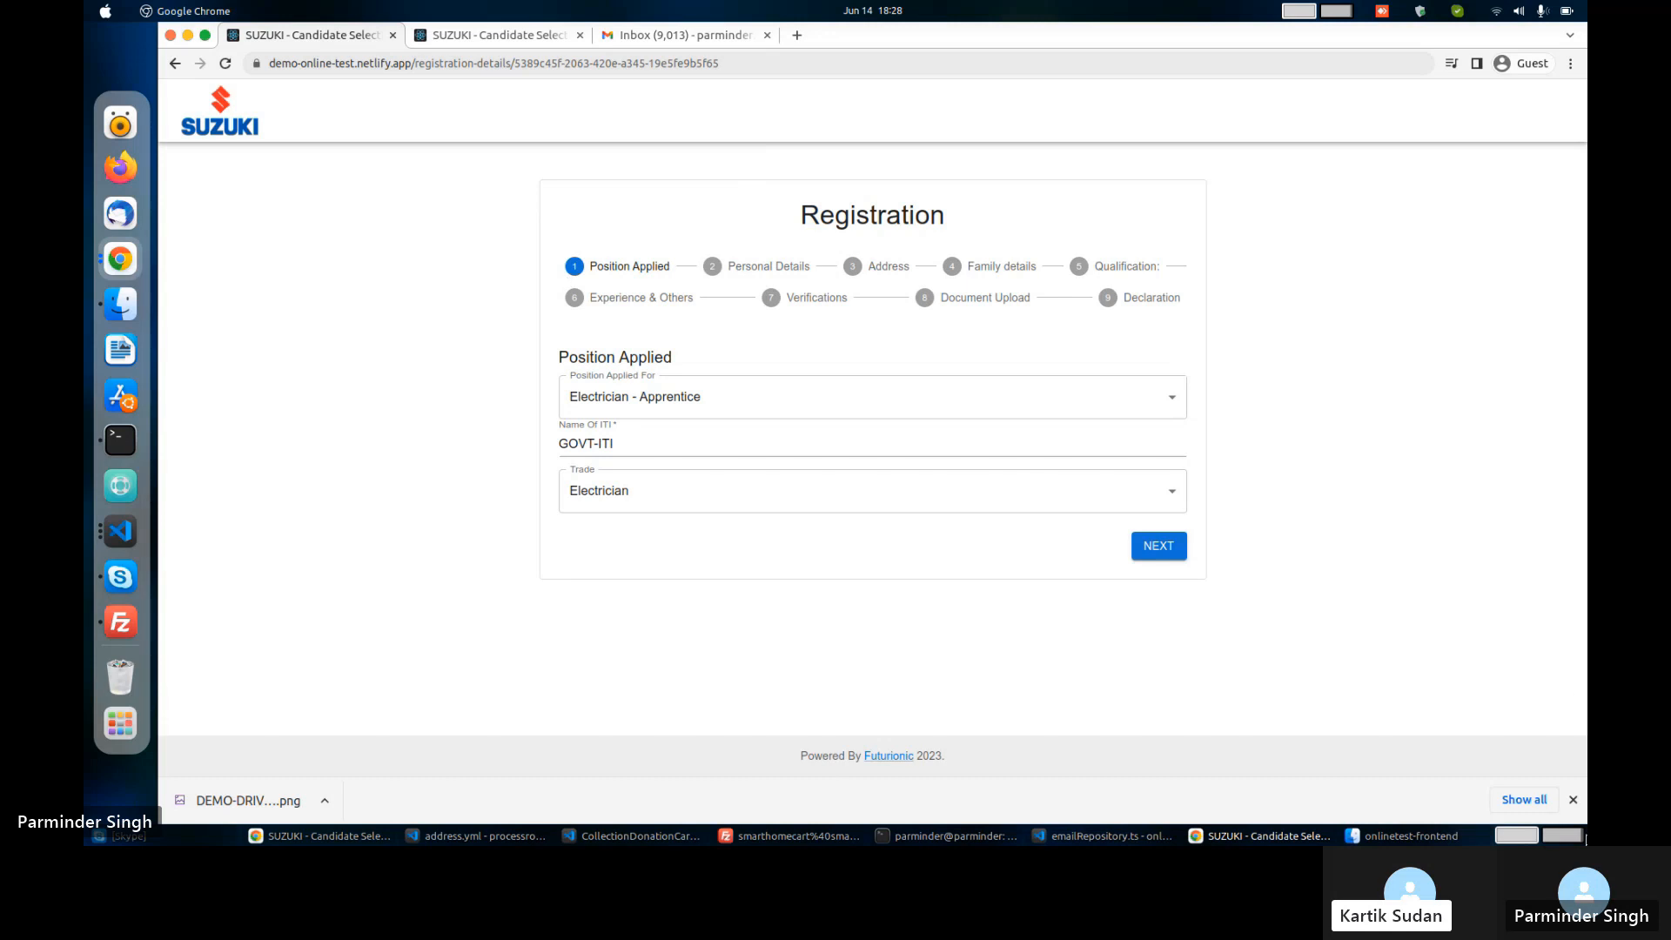
# Dismiss the download notice and advance through Personal Details to the Address step.
pyautogui.click(1573, 799)
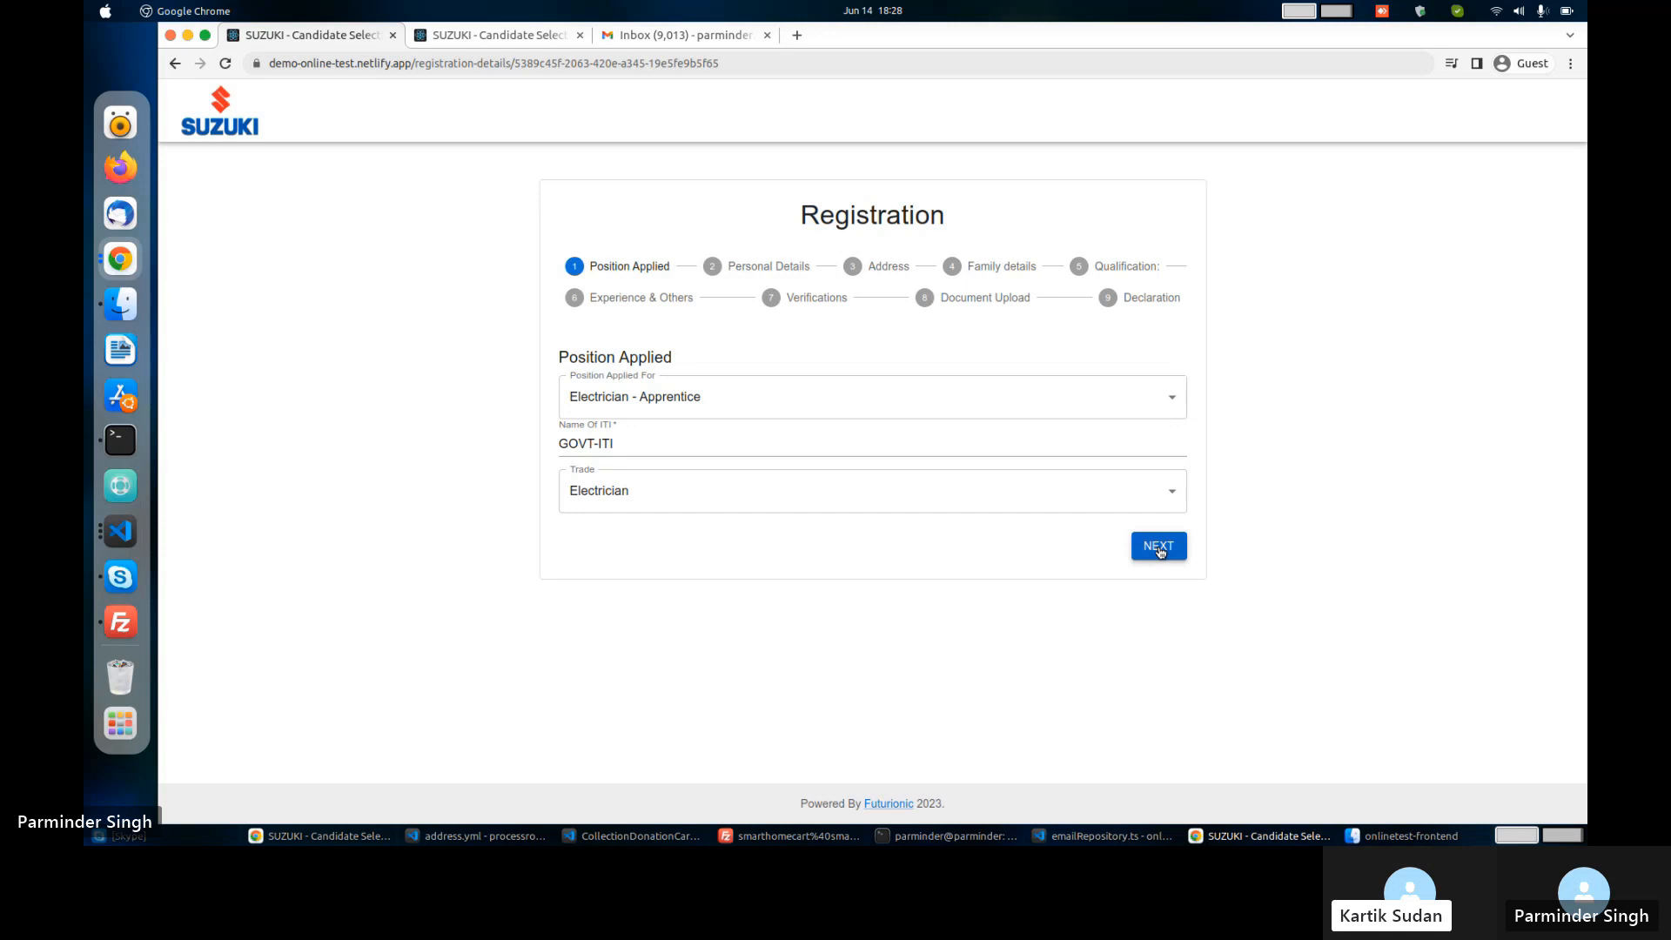
pyautogui.click(1159, 548)
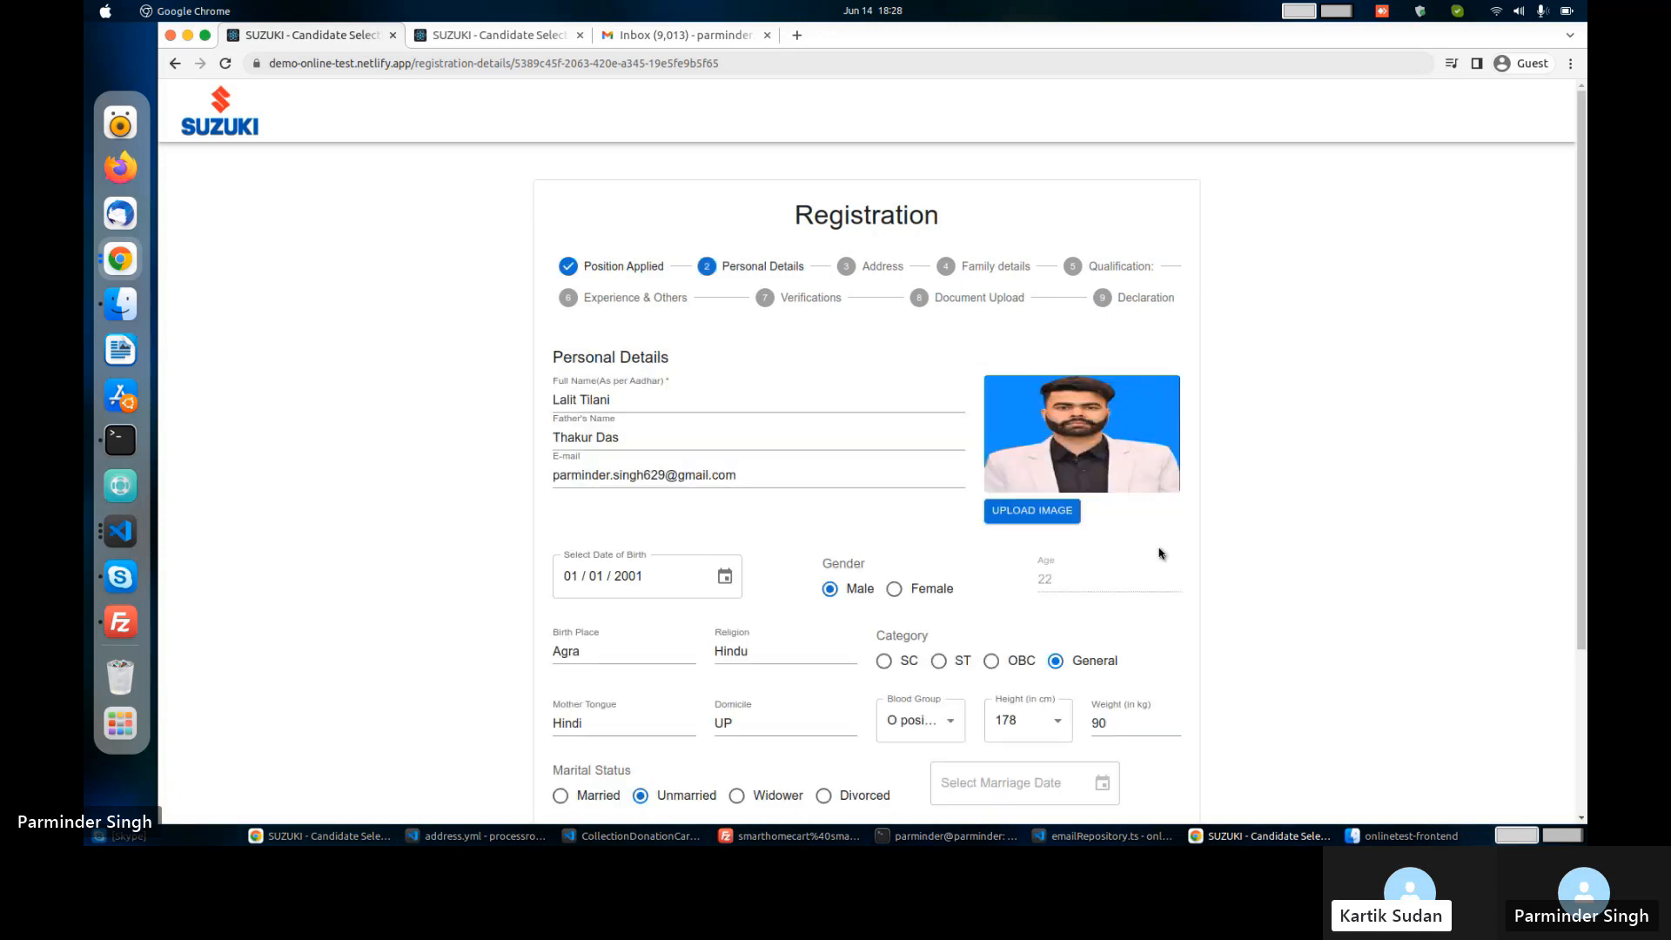
pyautogui.scroll(-2, 1120, 563)
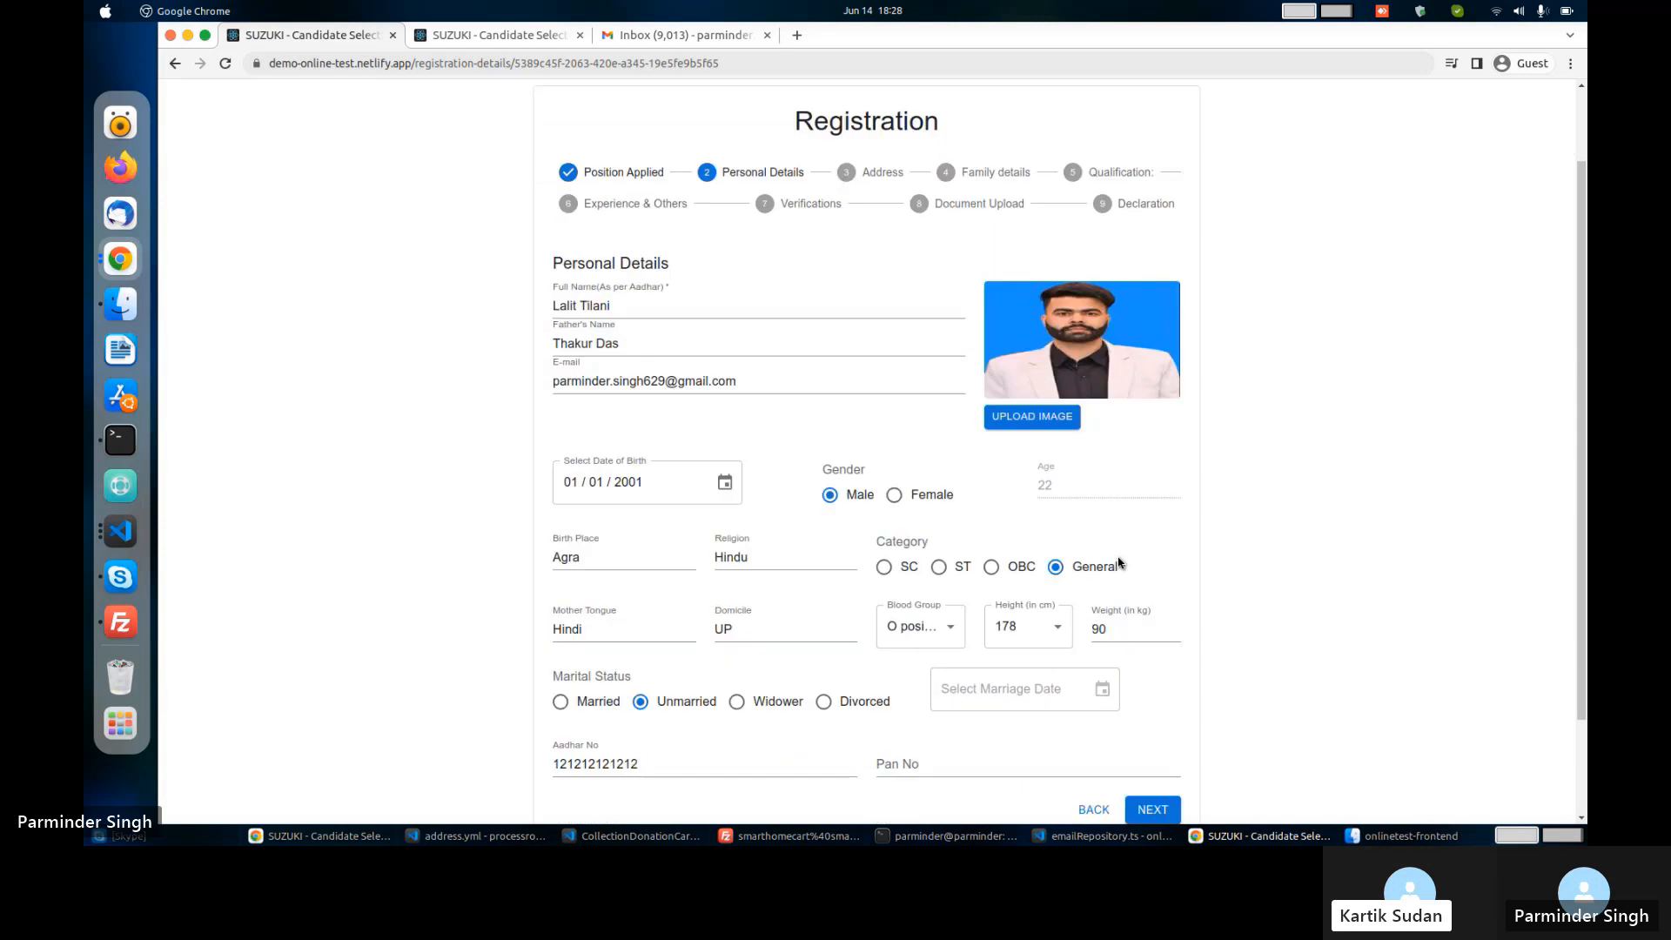
pyautogui.scroll(-3, 1119, 563)
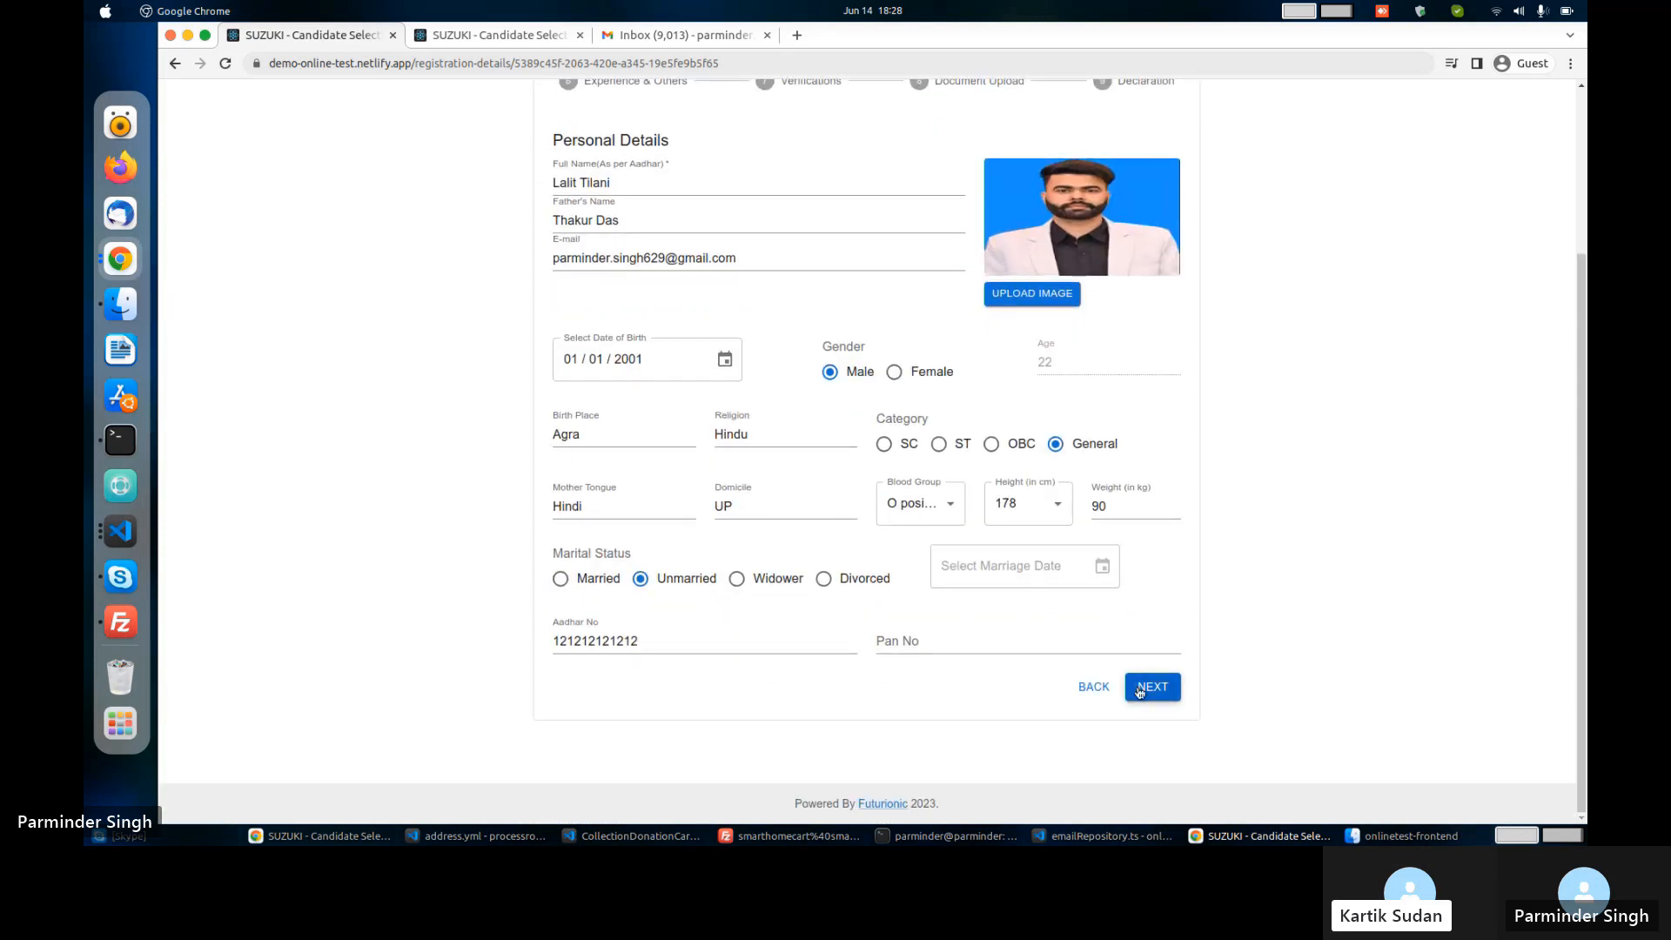
pyautogui.click(1140, 692)
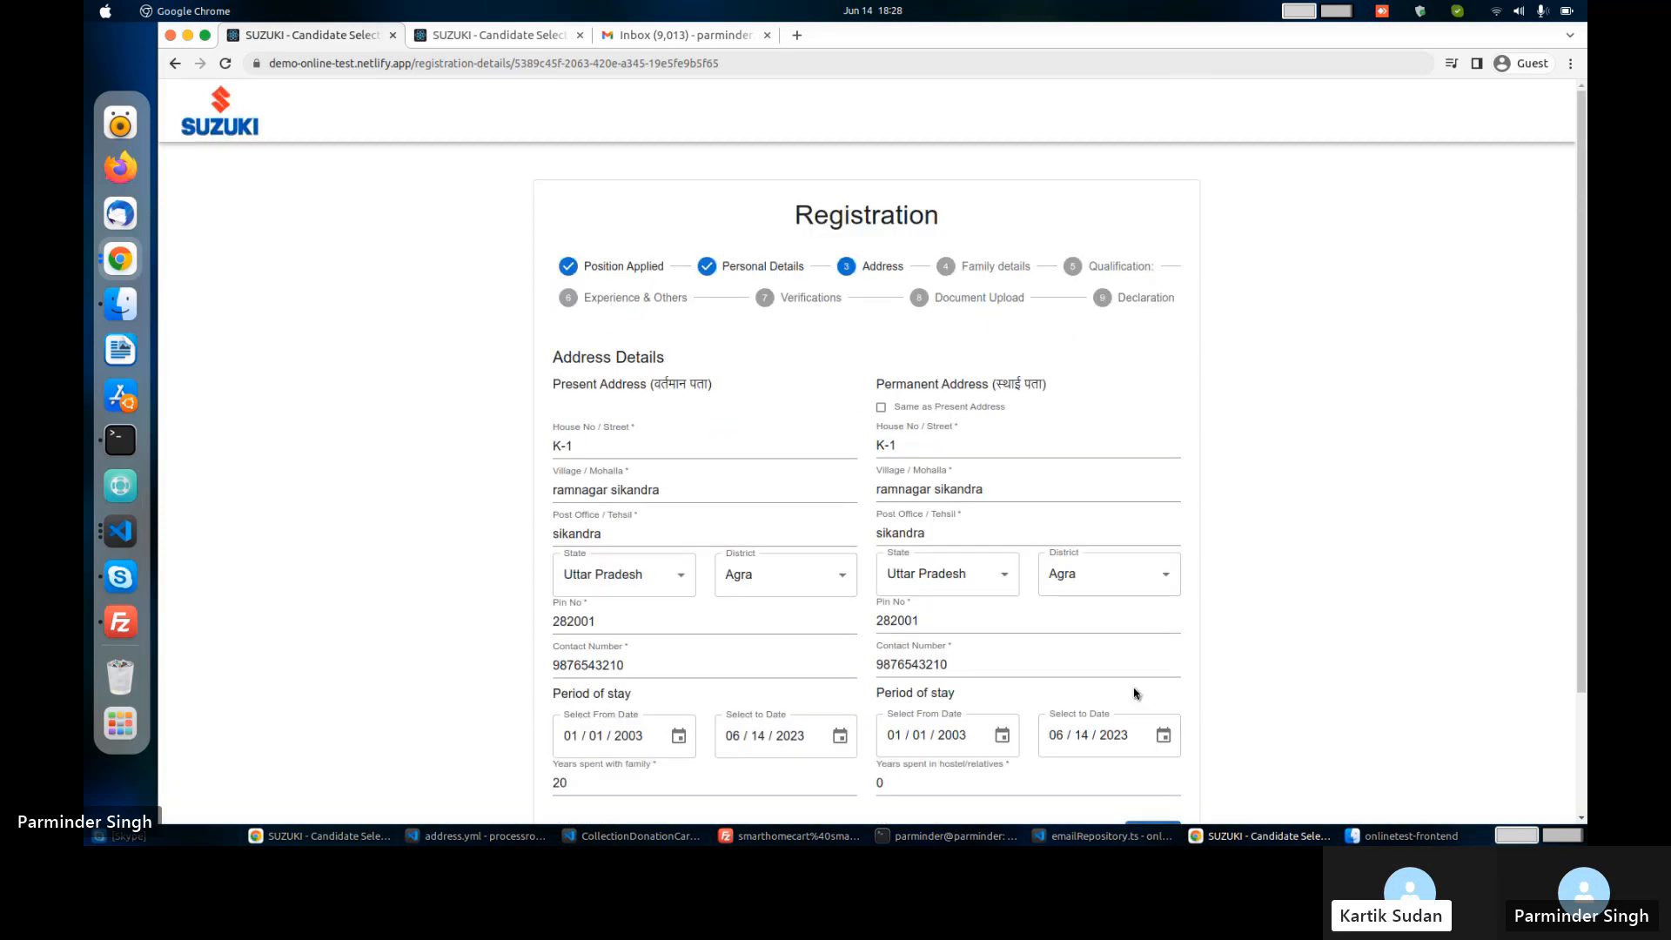
# Set the permanent address same as present, then continue past Family Details to Qualification.
pyautogui.click(884, 410)
pyautogui.scroll(-3, 883, 409)
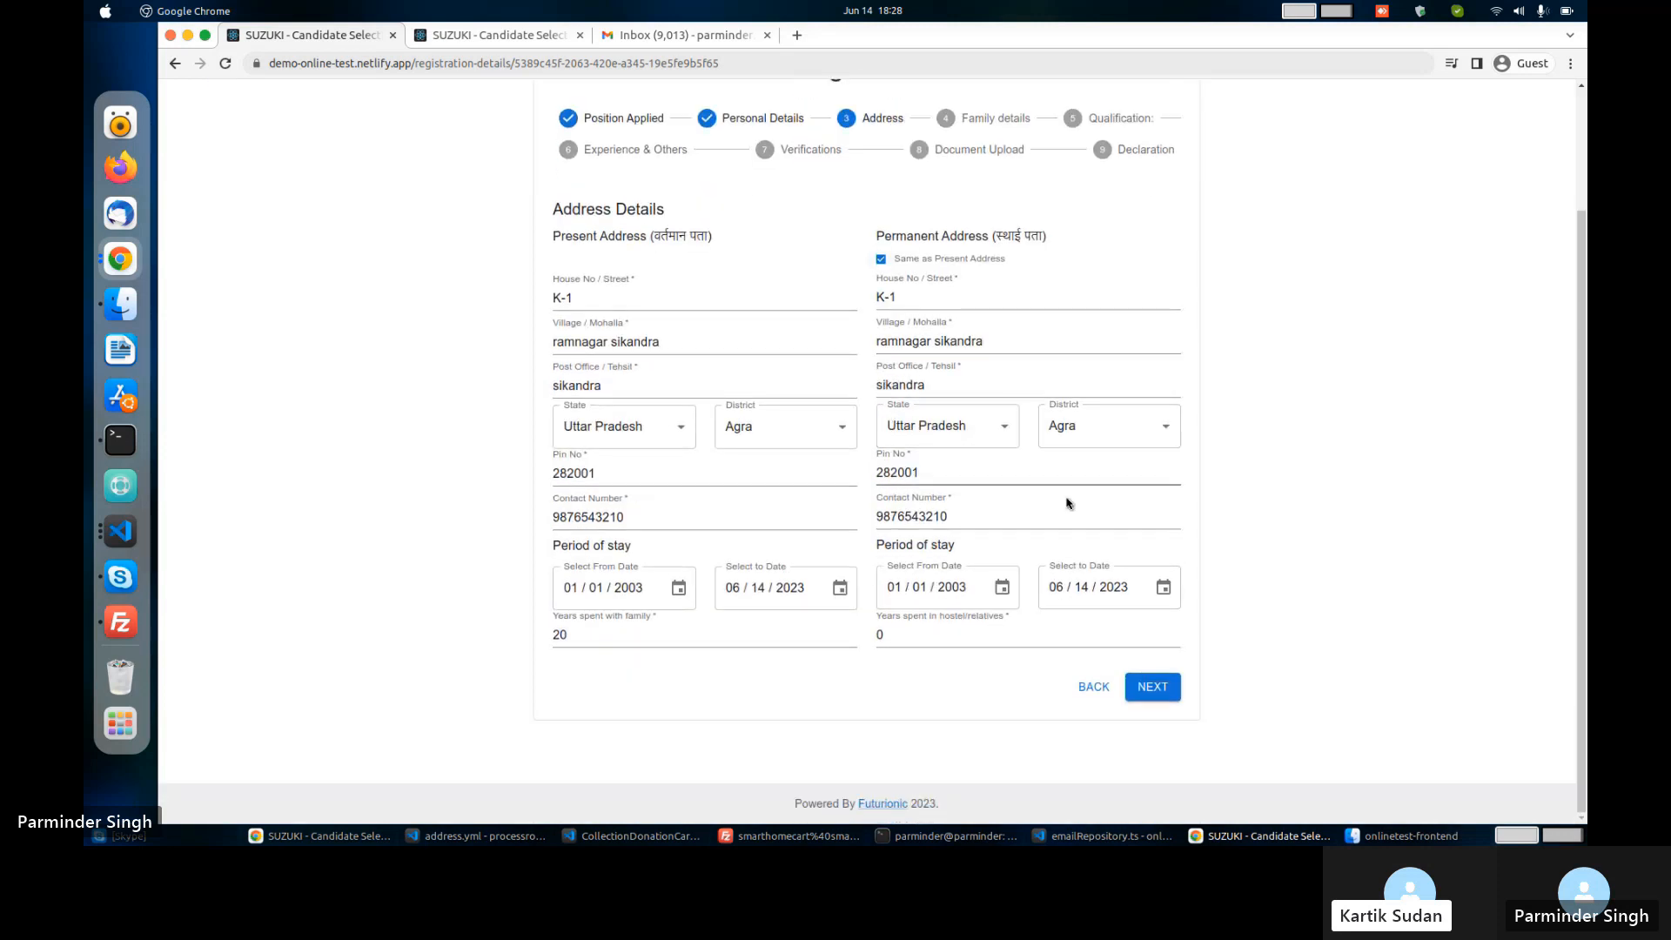
pyautogui.click(1147, 688)
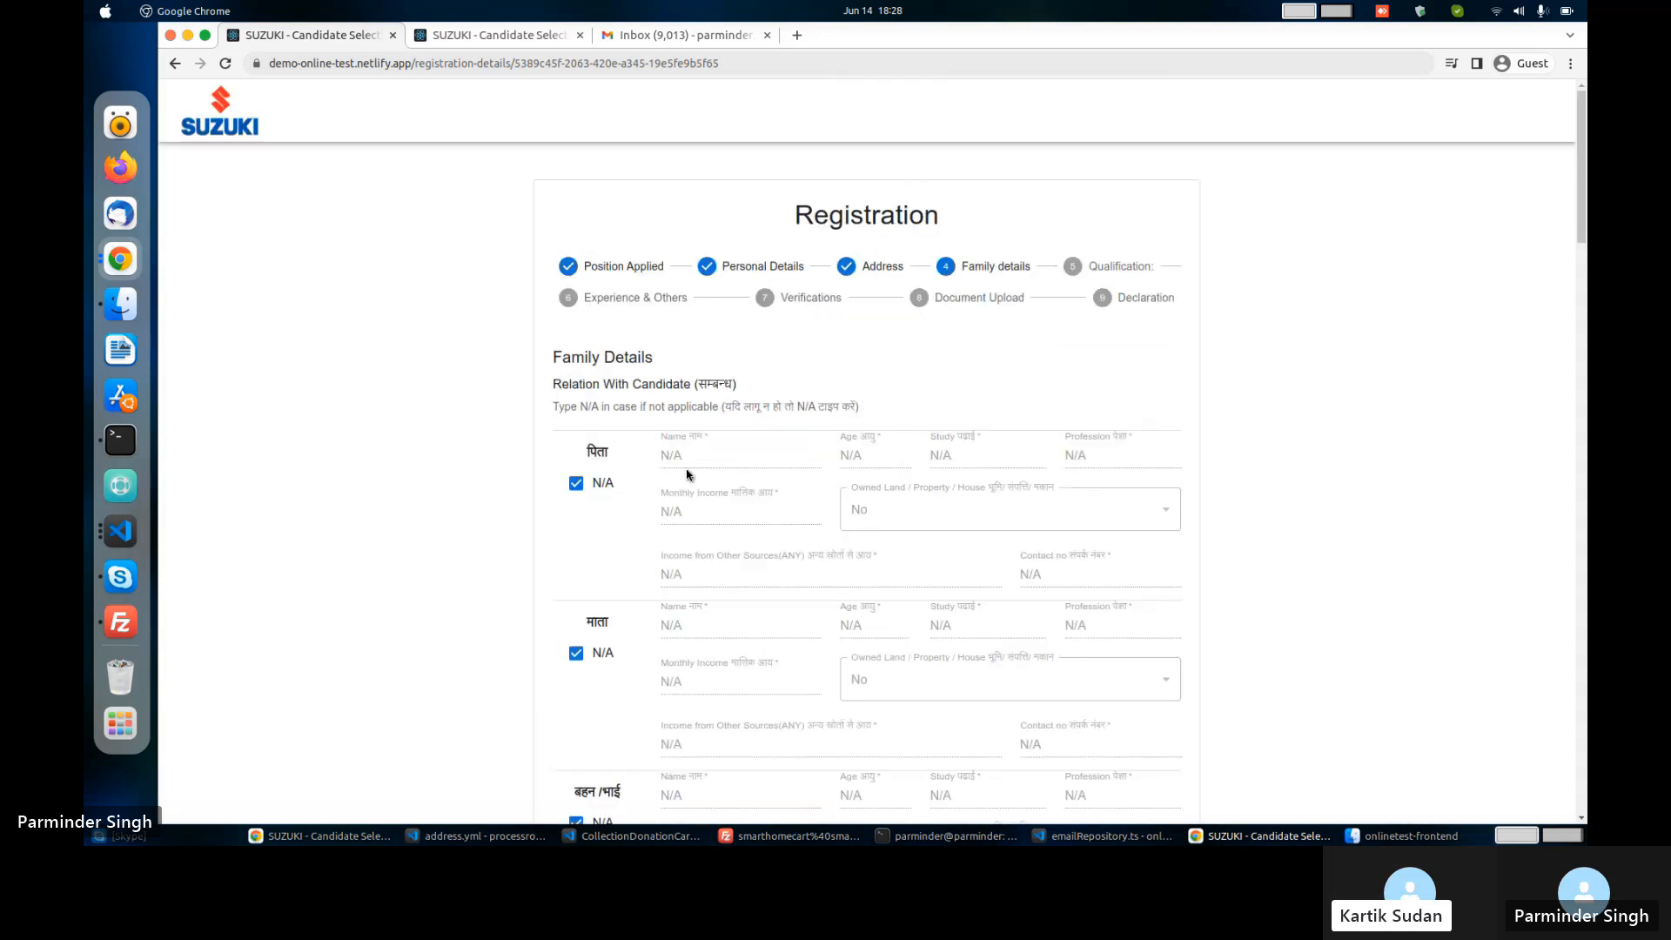
pyautogui.scroll(-2, 687, 474)
pyautogui.scroll(-10, 698, 481)
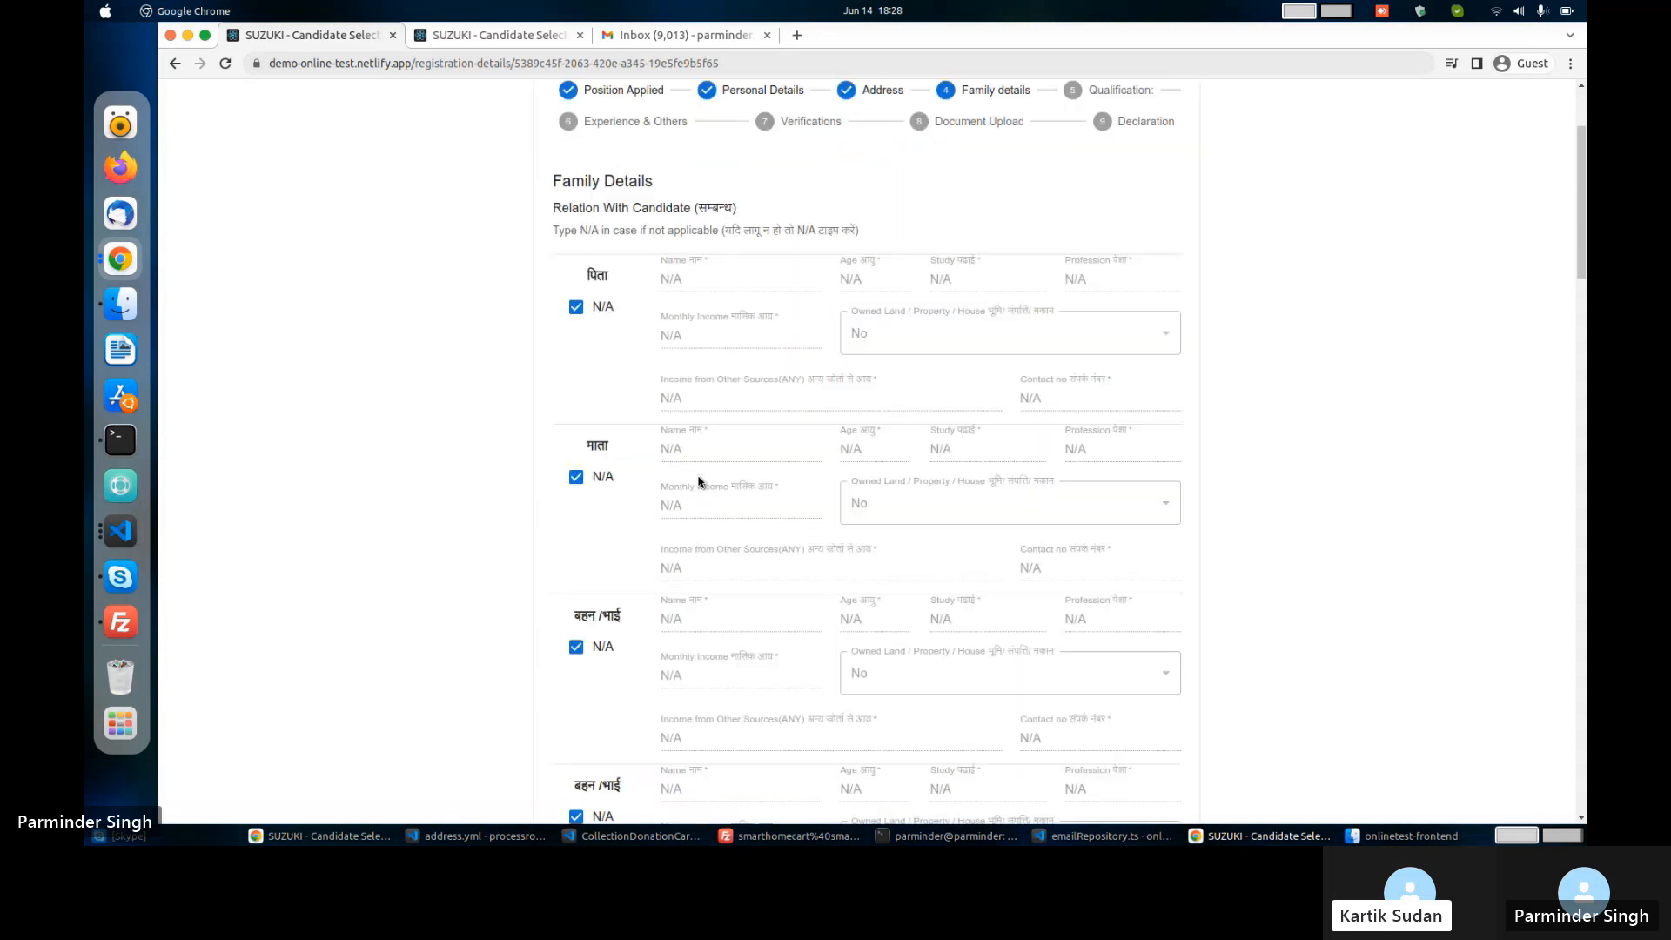
pyautogui.scroll(-20, 697, 482)
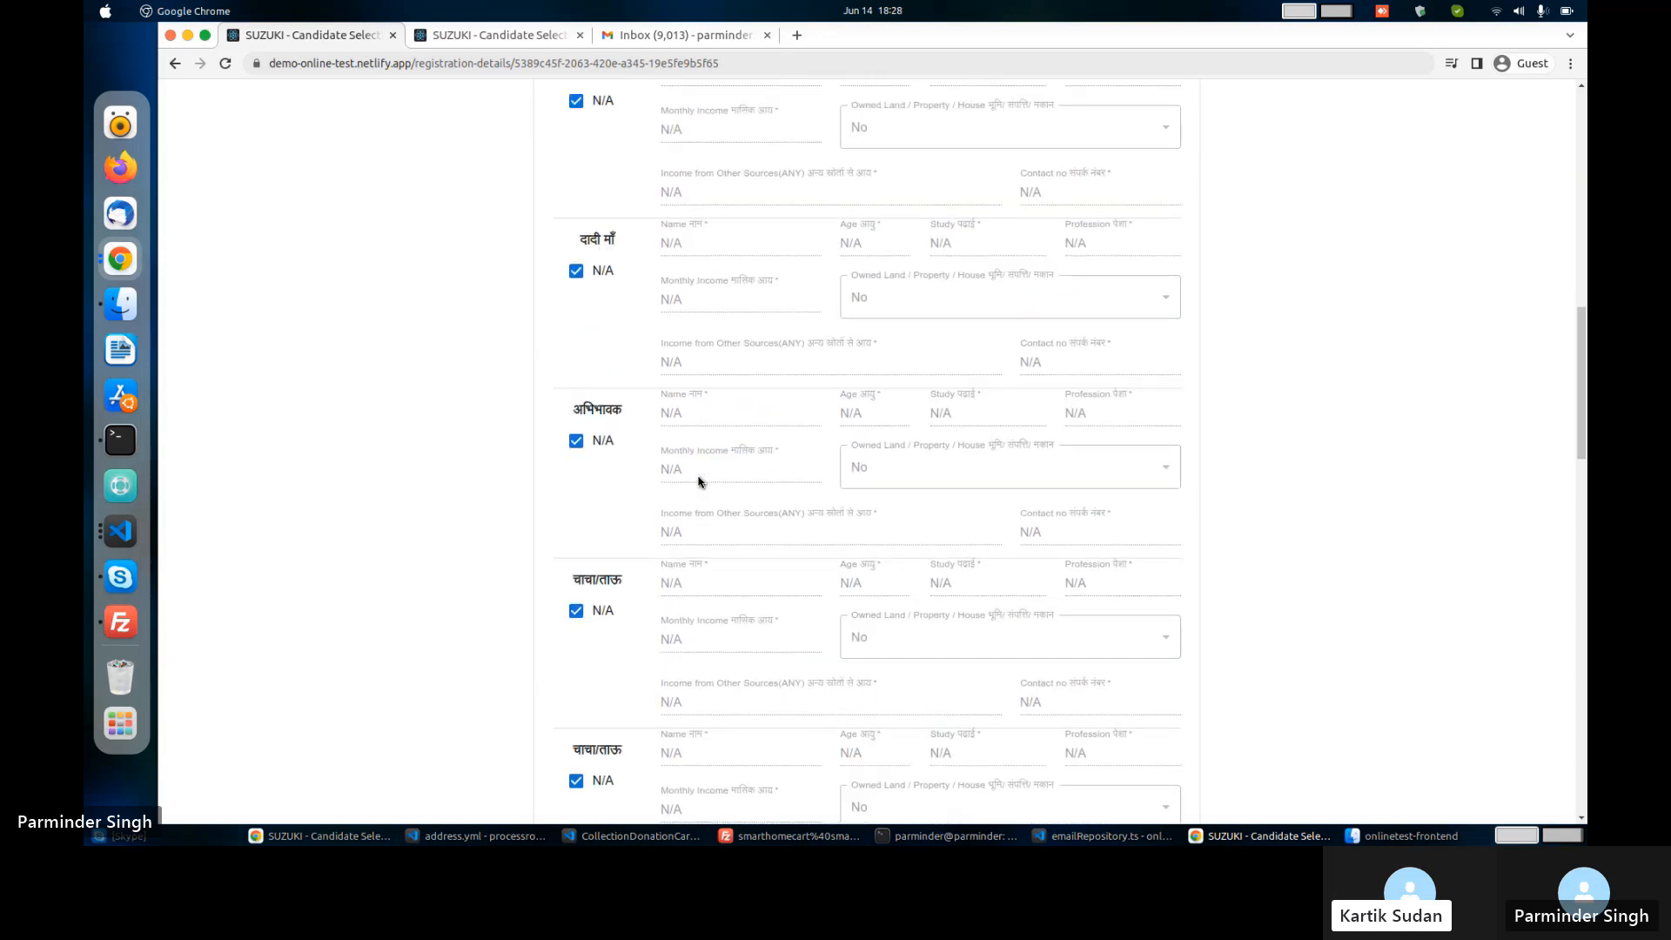
pyautogui.scroll(-10, 740, 623)
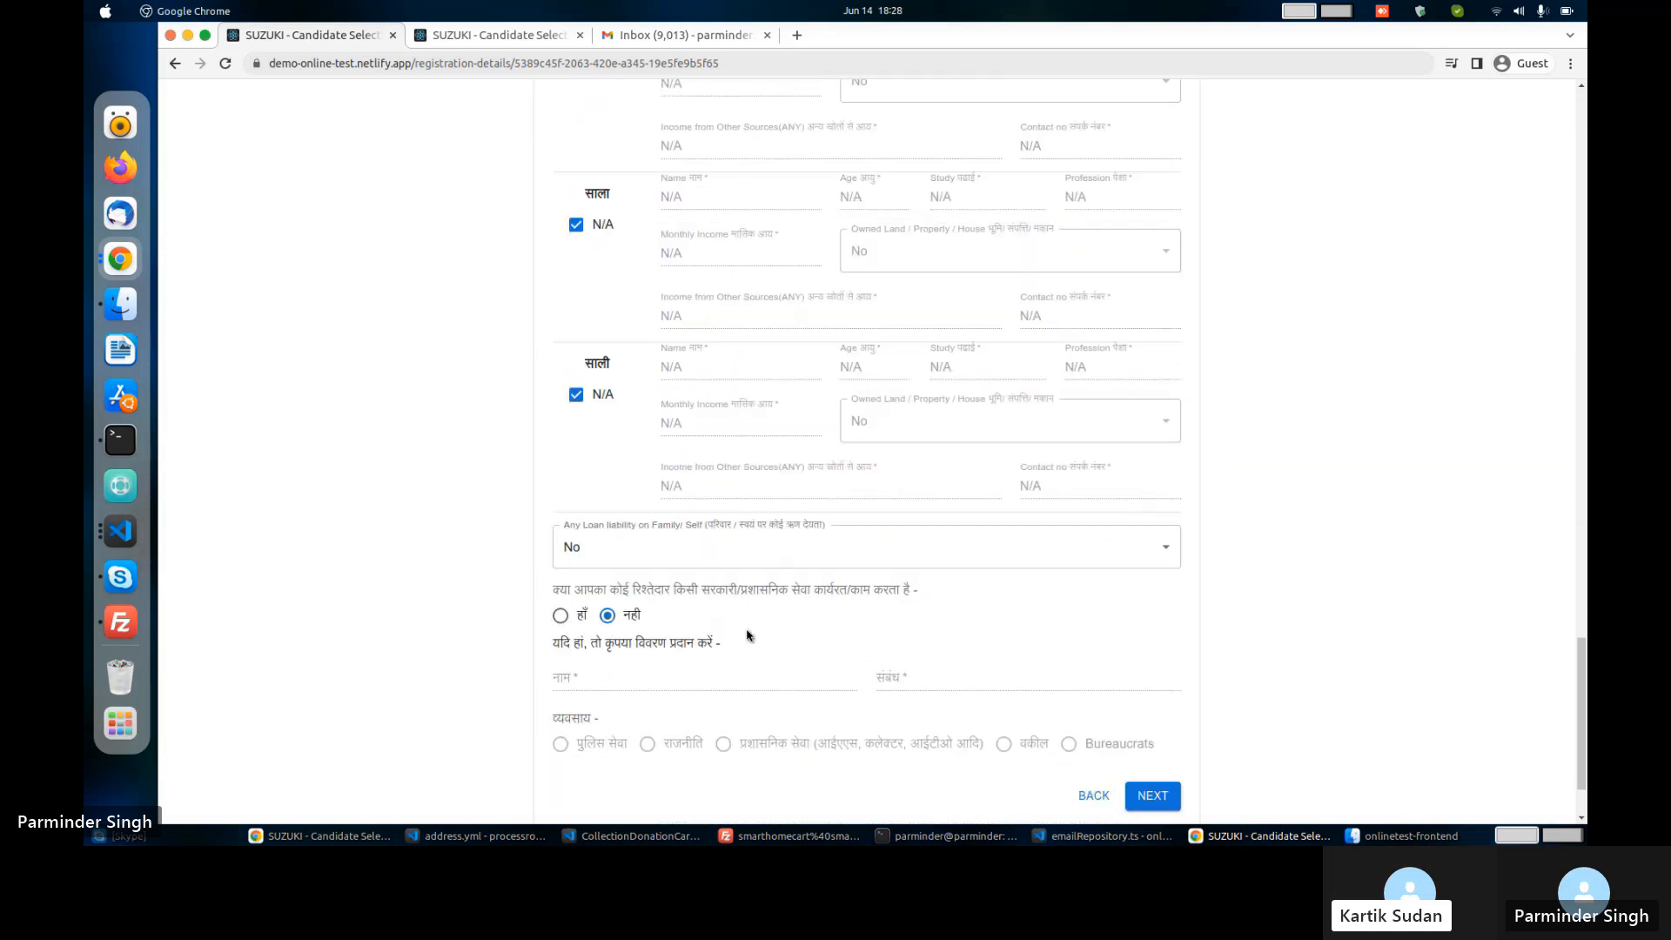
pyautogui.click(1162, 685)
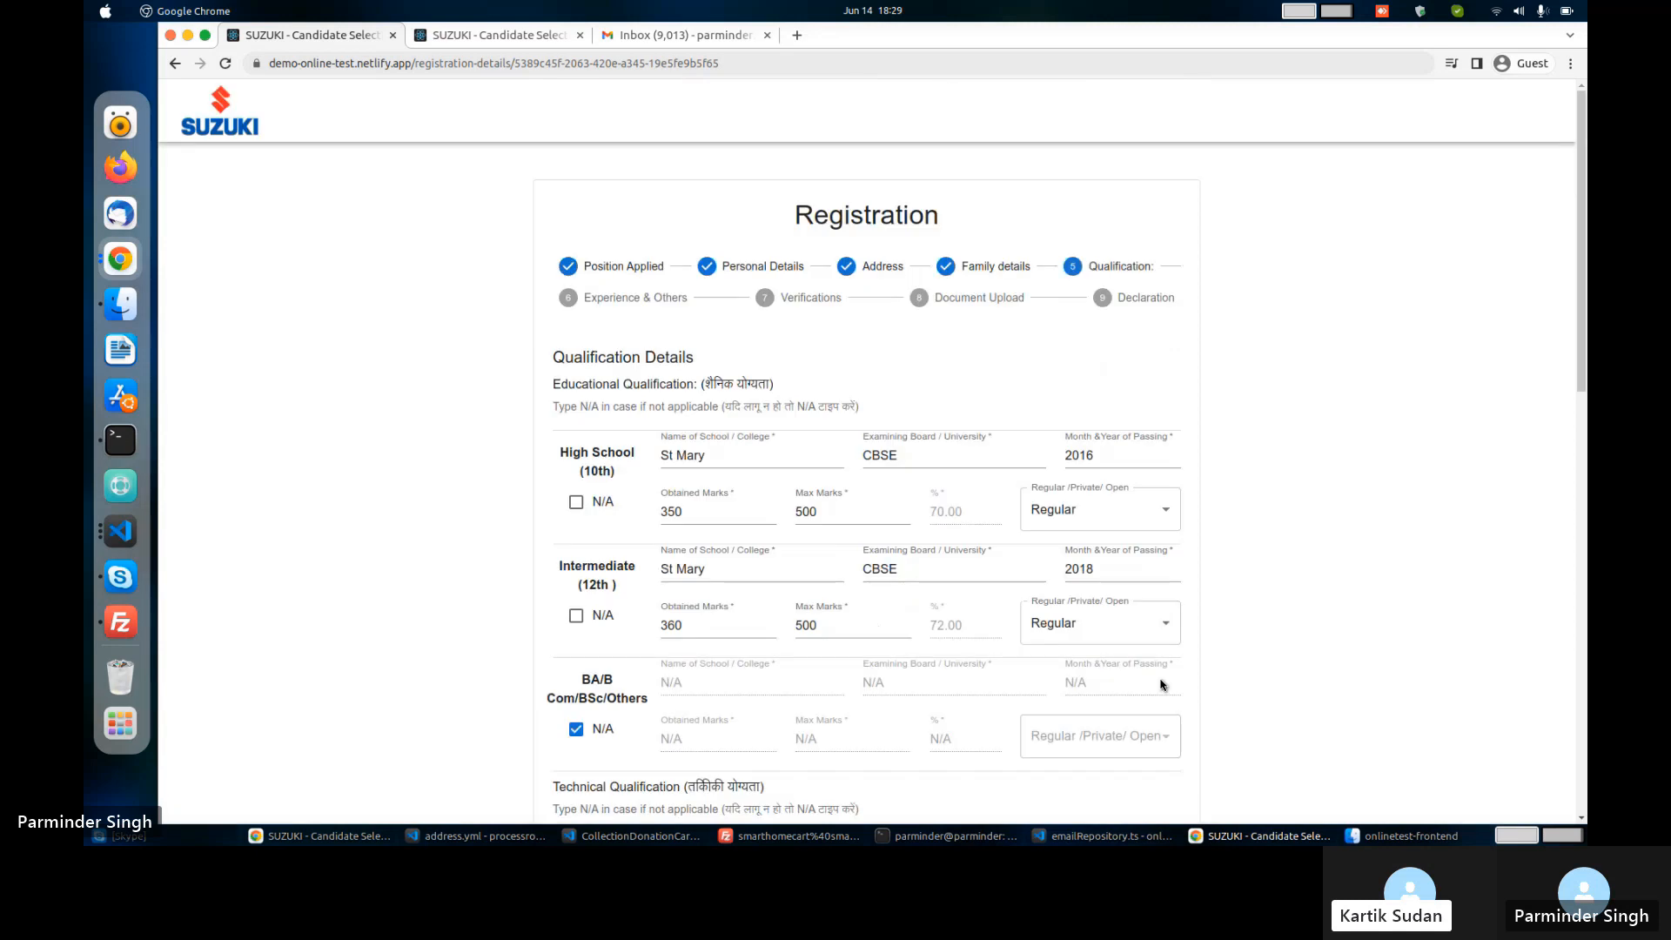
# Mark the ITI qualification as N/A and advance to Experience & Others.
pyautogui.scroll(-1, 730, 579)
pyautogui.scroll(-1, 724, 577)
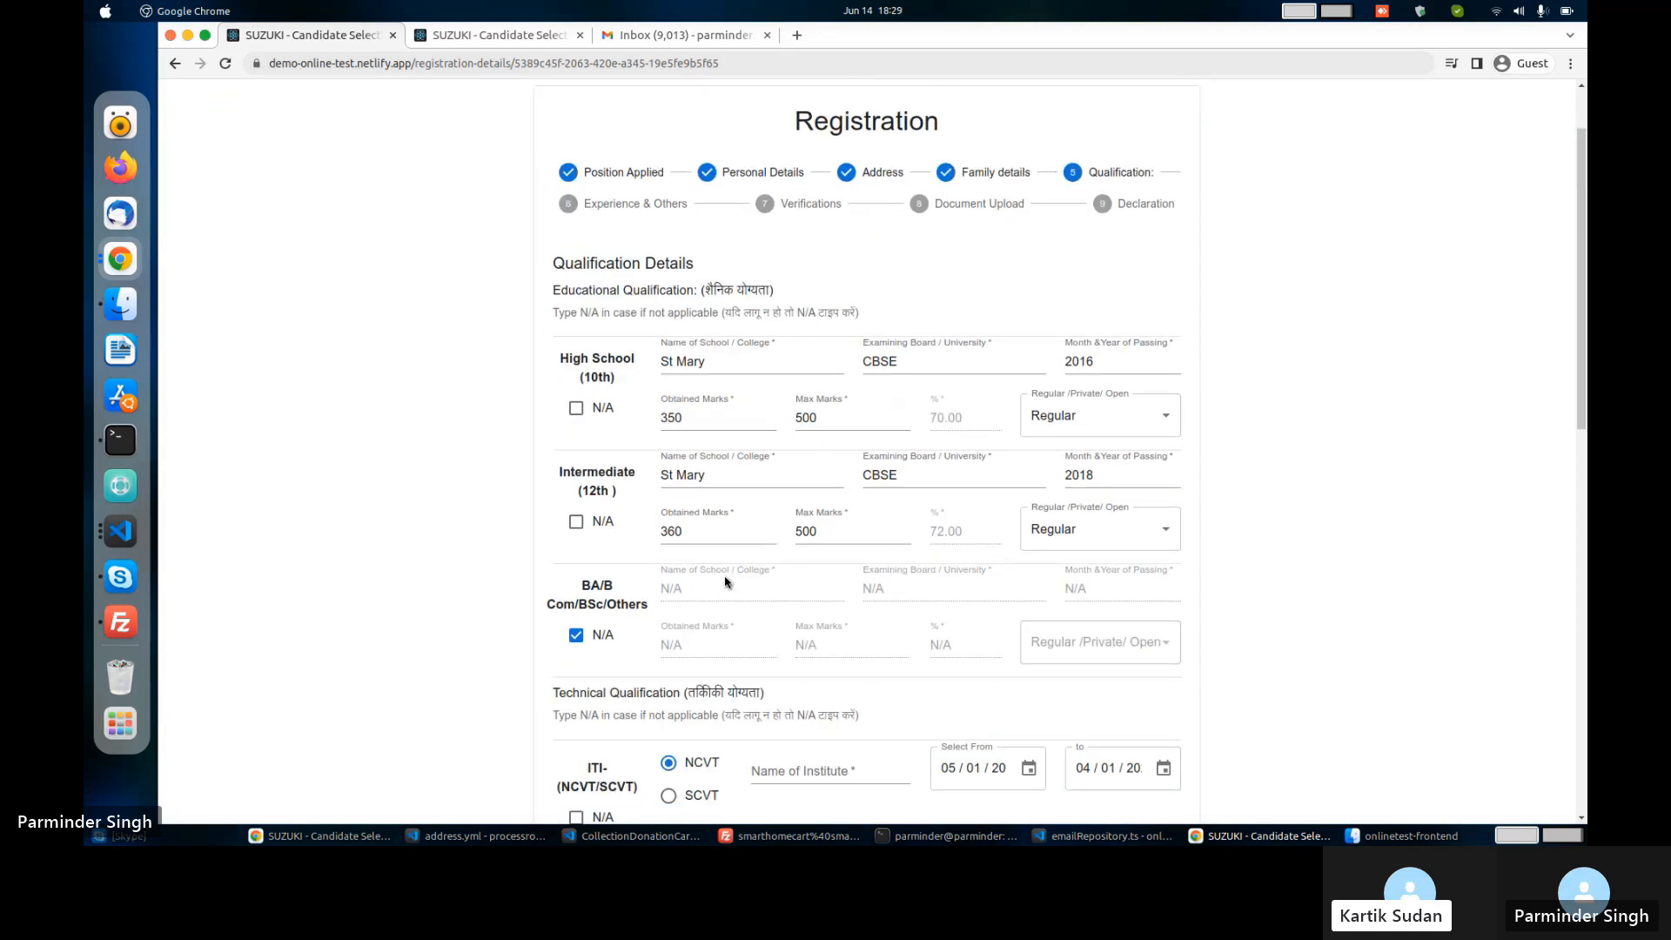
pyautogui.scroll(-2, 727, 582)
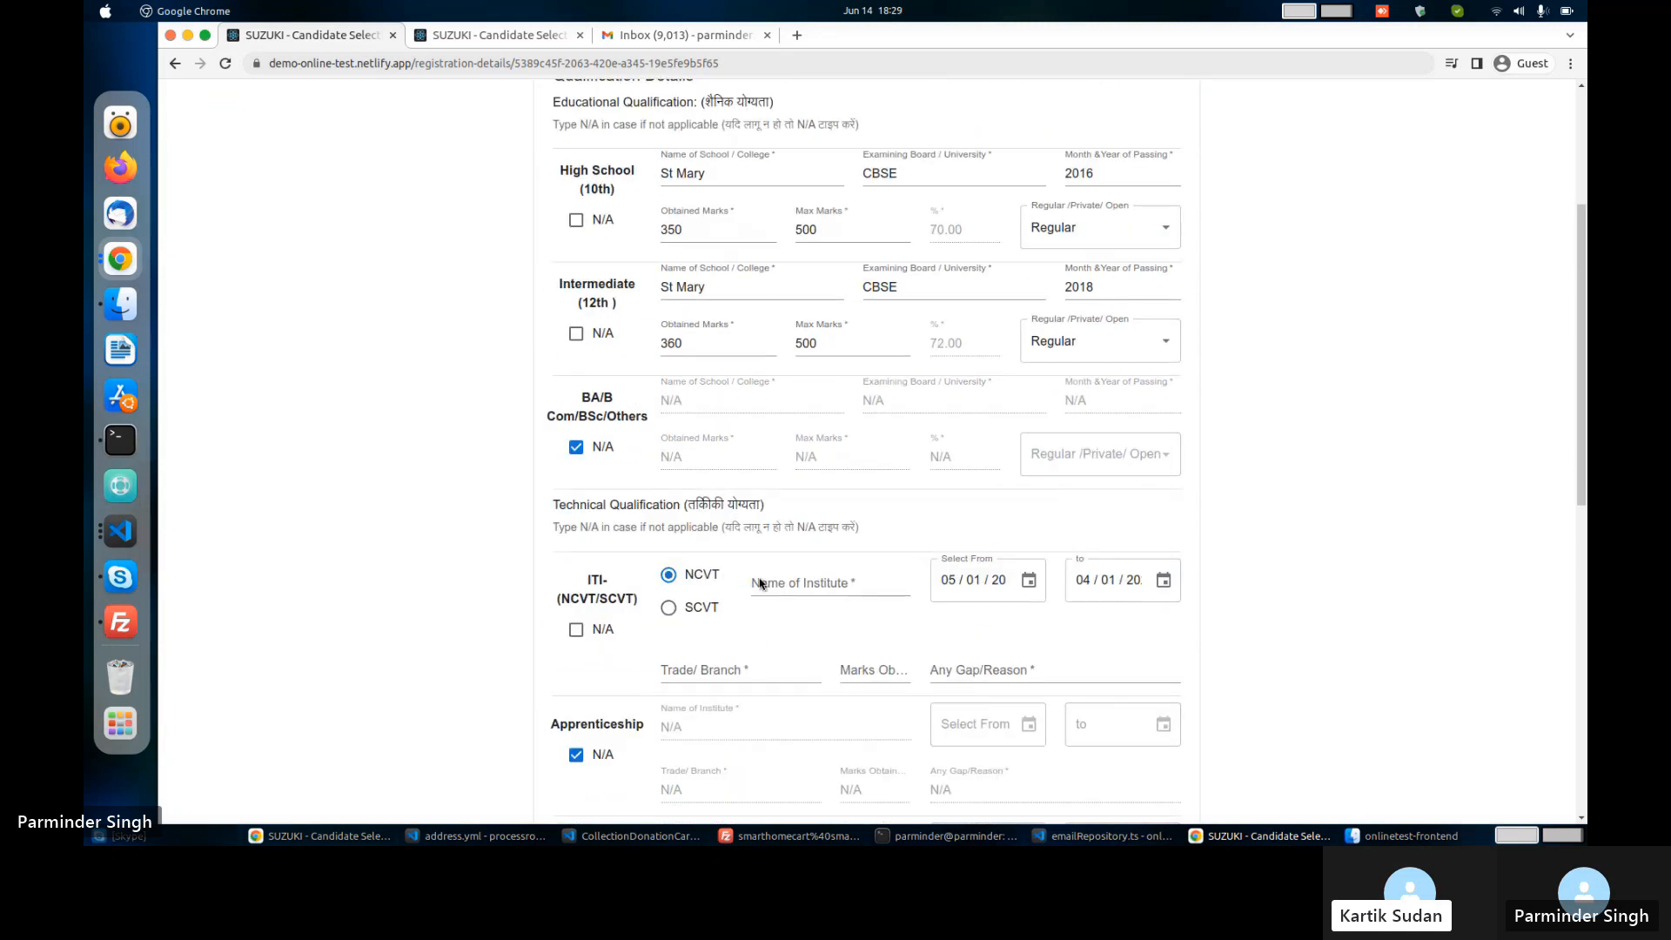
pyautogui.click(575, 629)
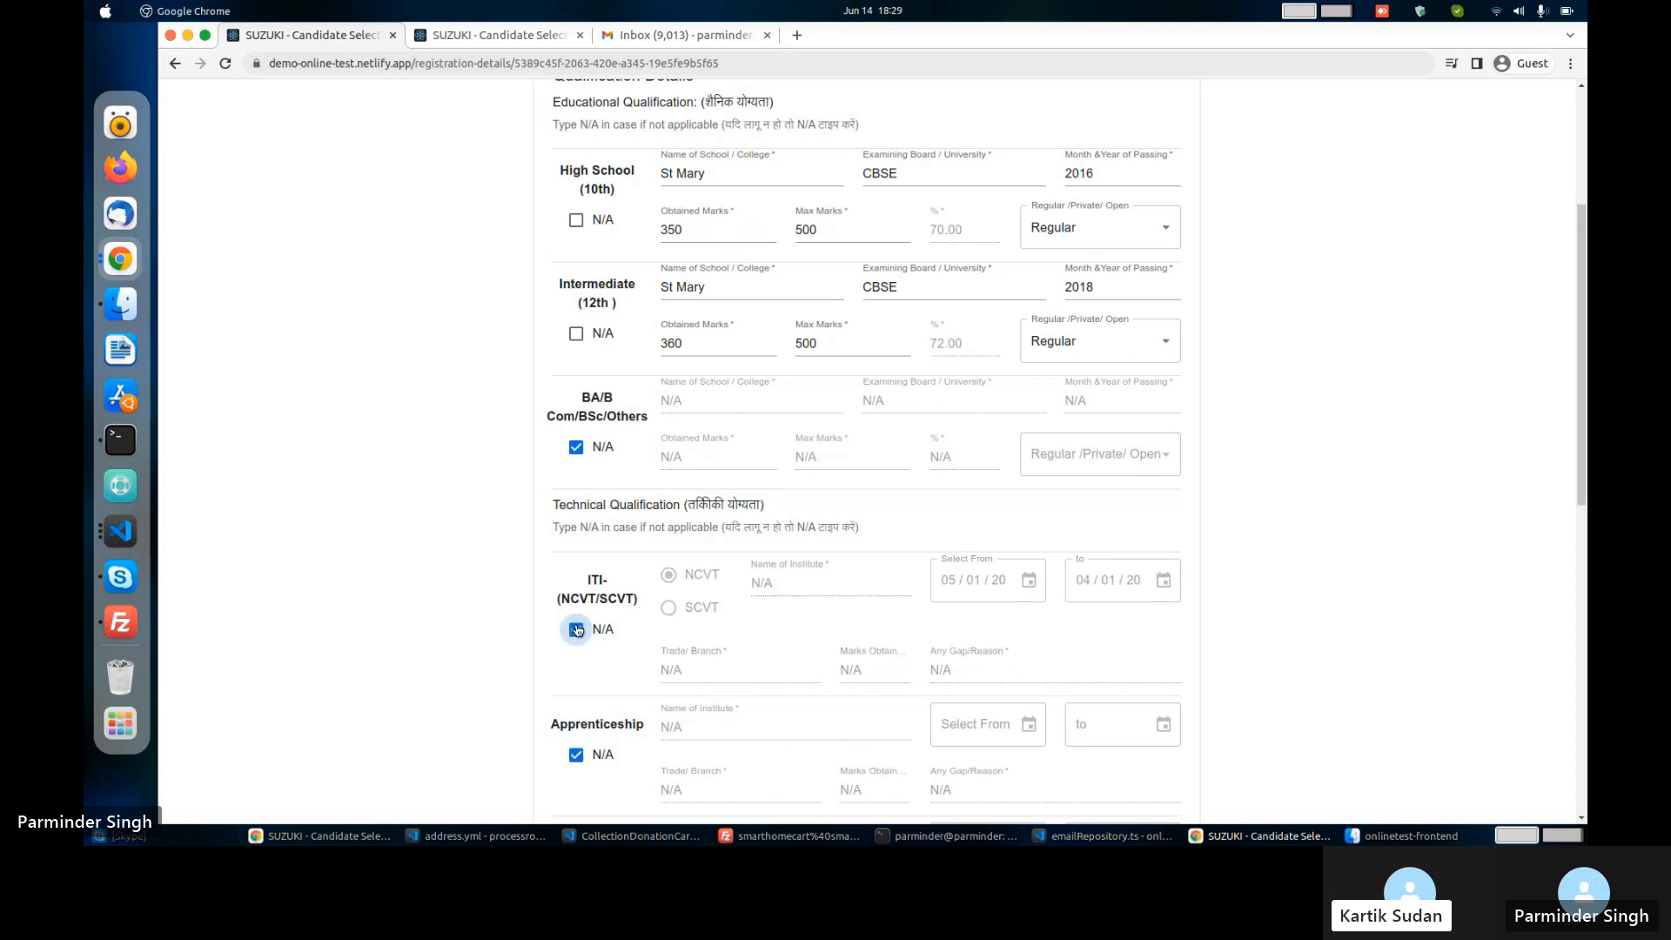
pyautogui.scroll(-2, 703, 629)
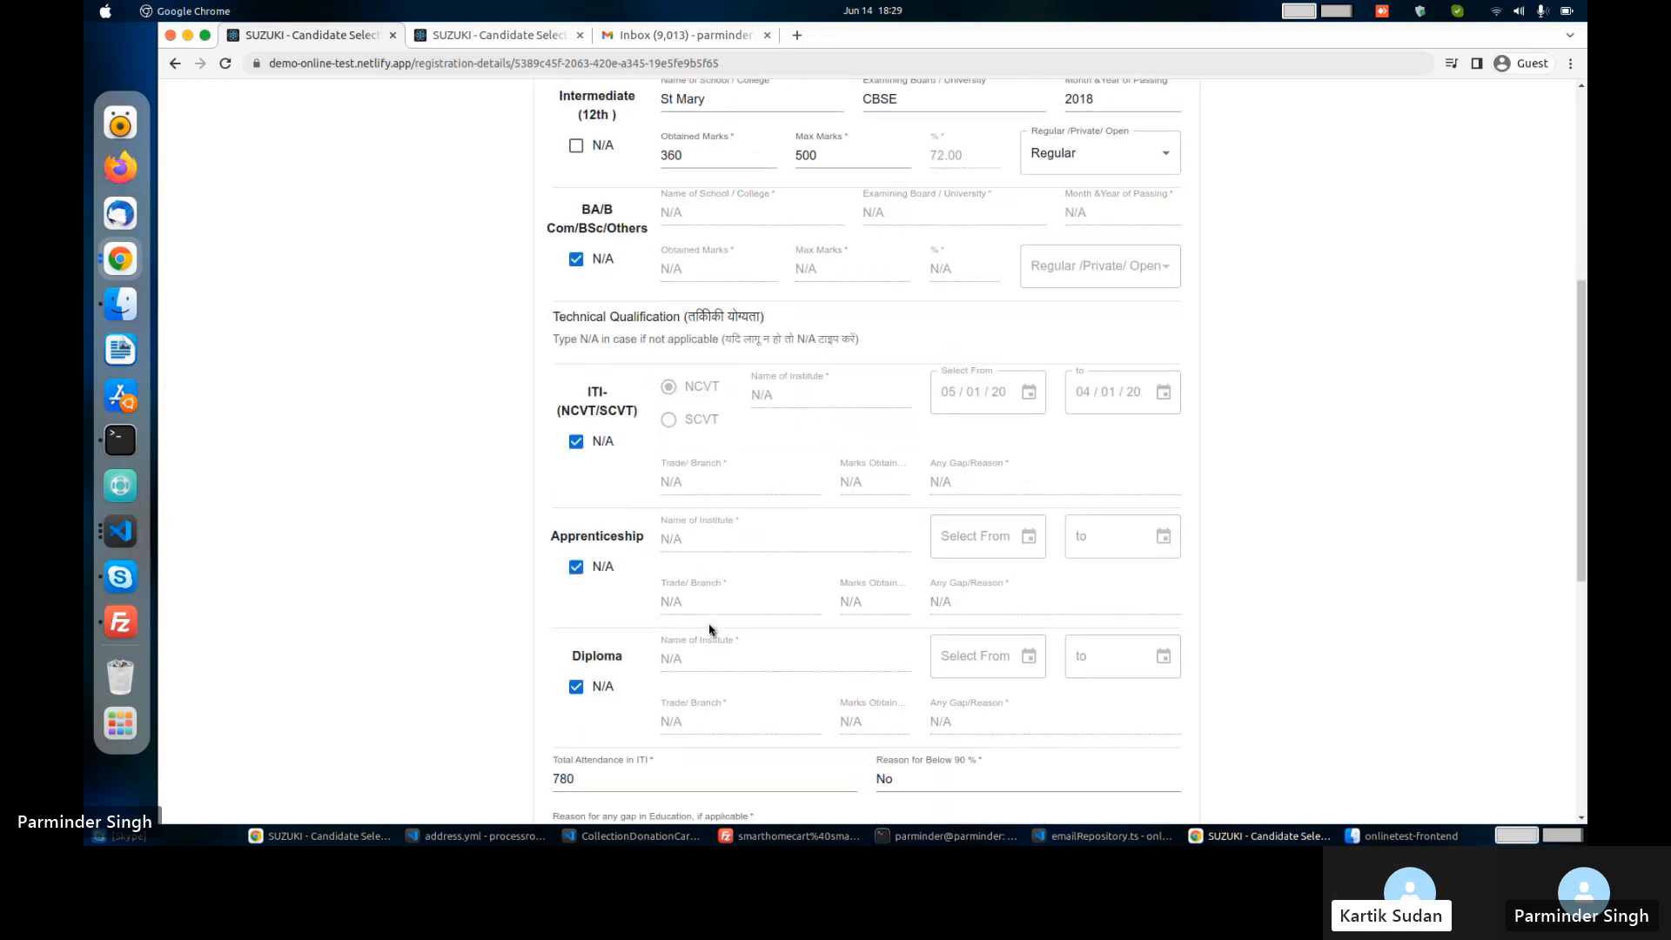
pyautogui.scroll(-6, 709, 628)
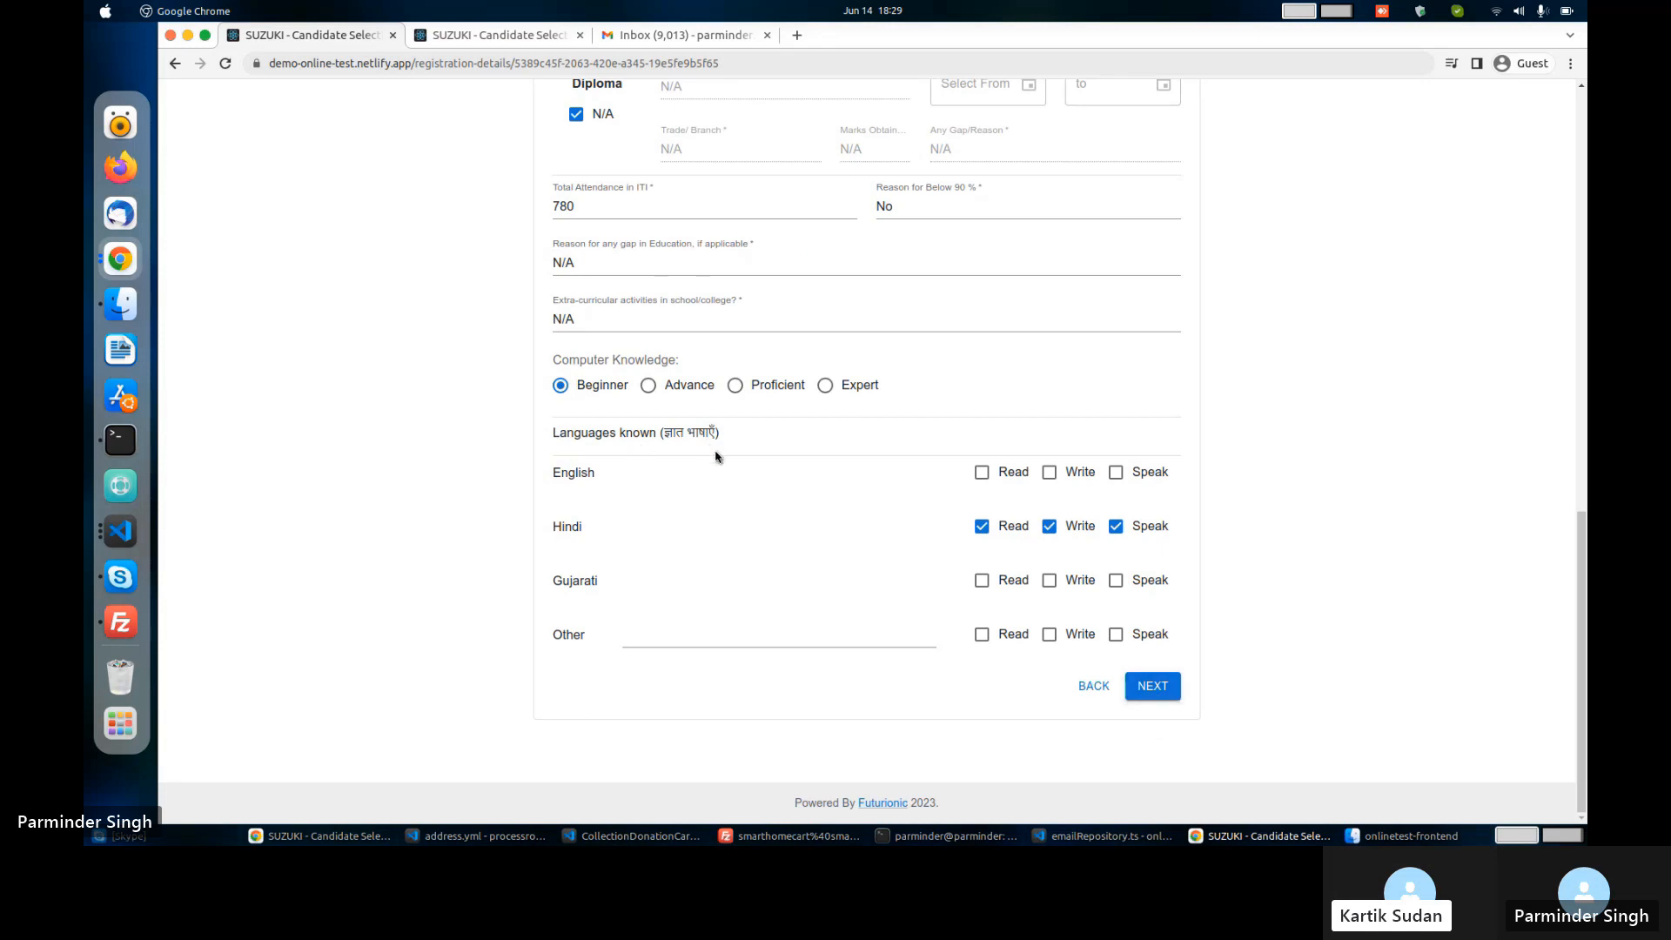
pyautogui.click(1150, 688)
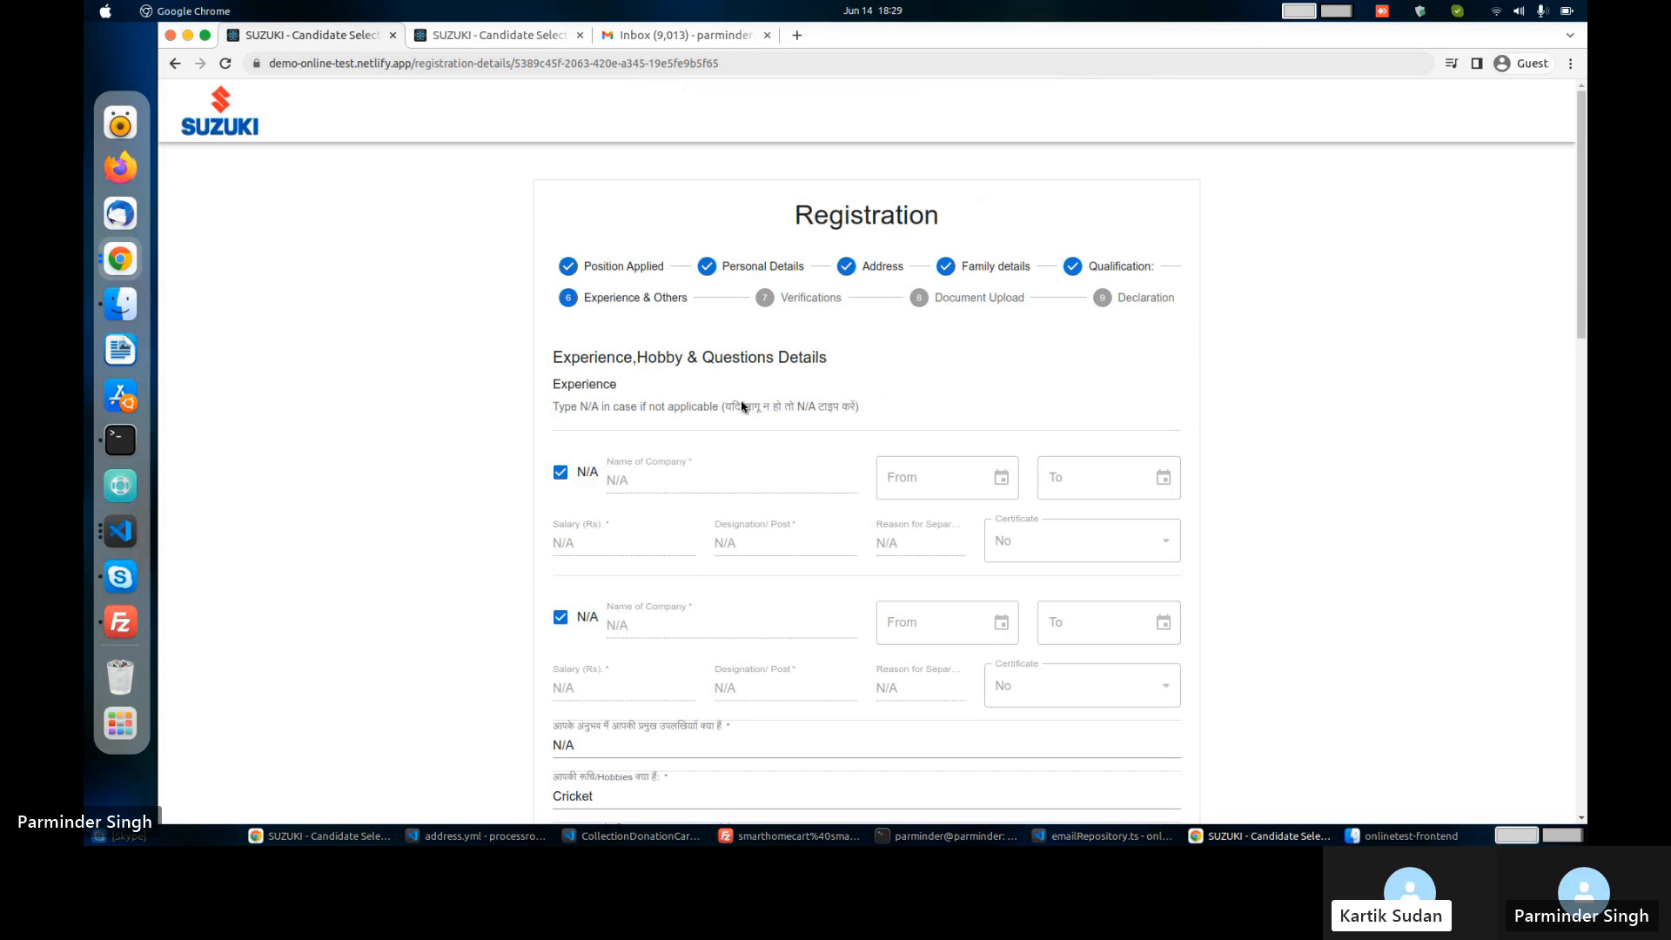
# Continue past Experience & Others to the Verification Details step.
pyautogui.scroll(-2, 739, 590)
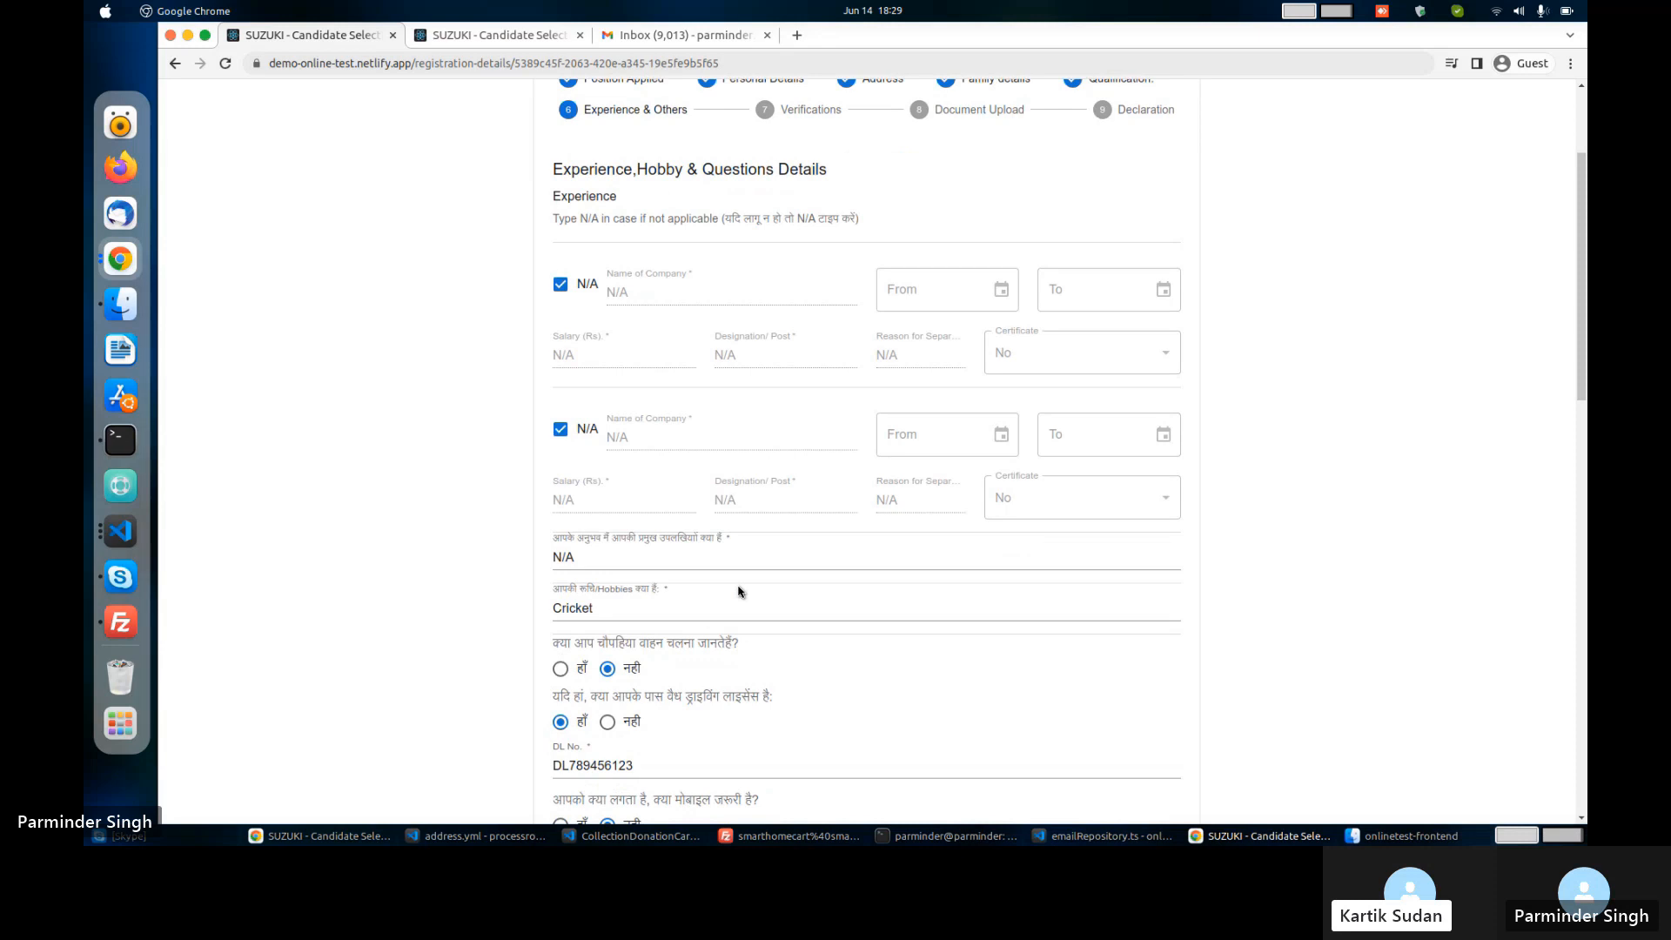
pyautogui.scroll(-8, 739, 592)
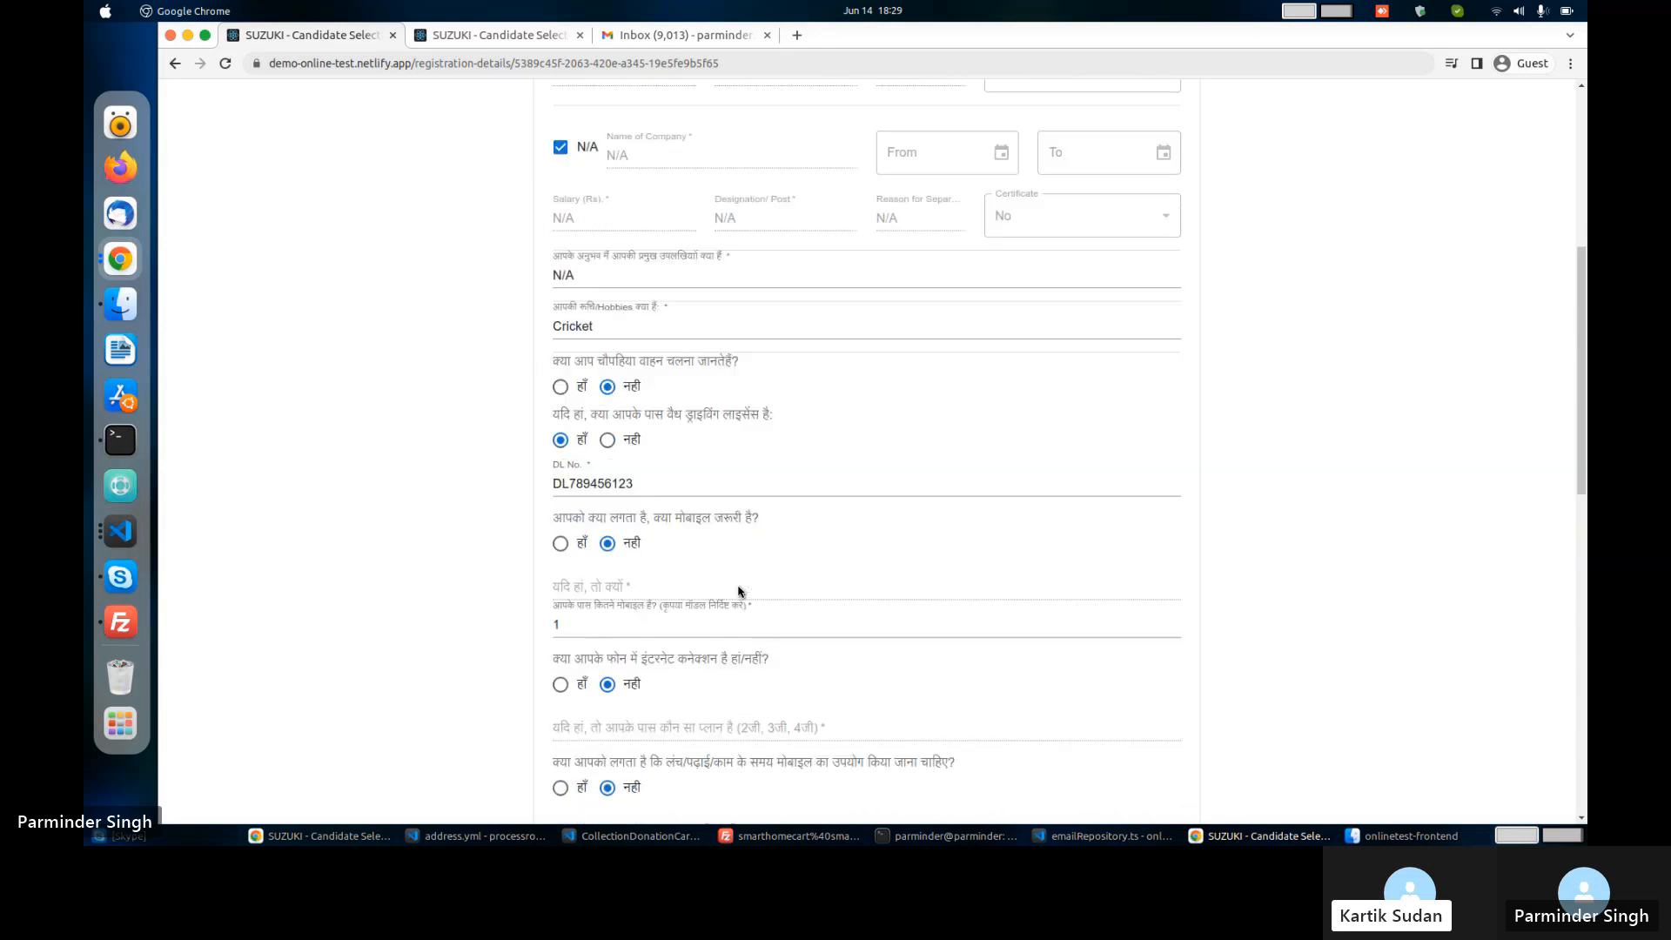
pyautogui.scroll(-5, 738, 592)
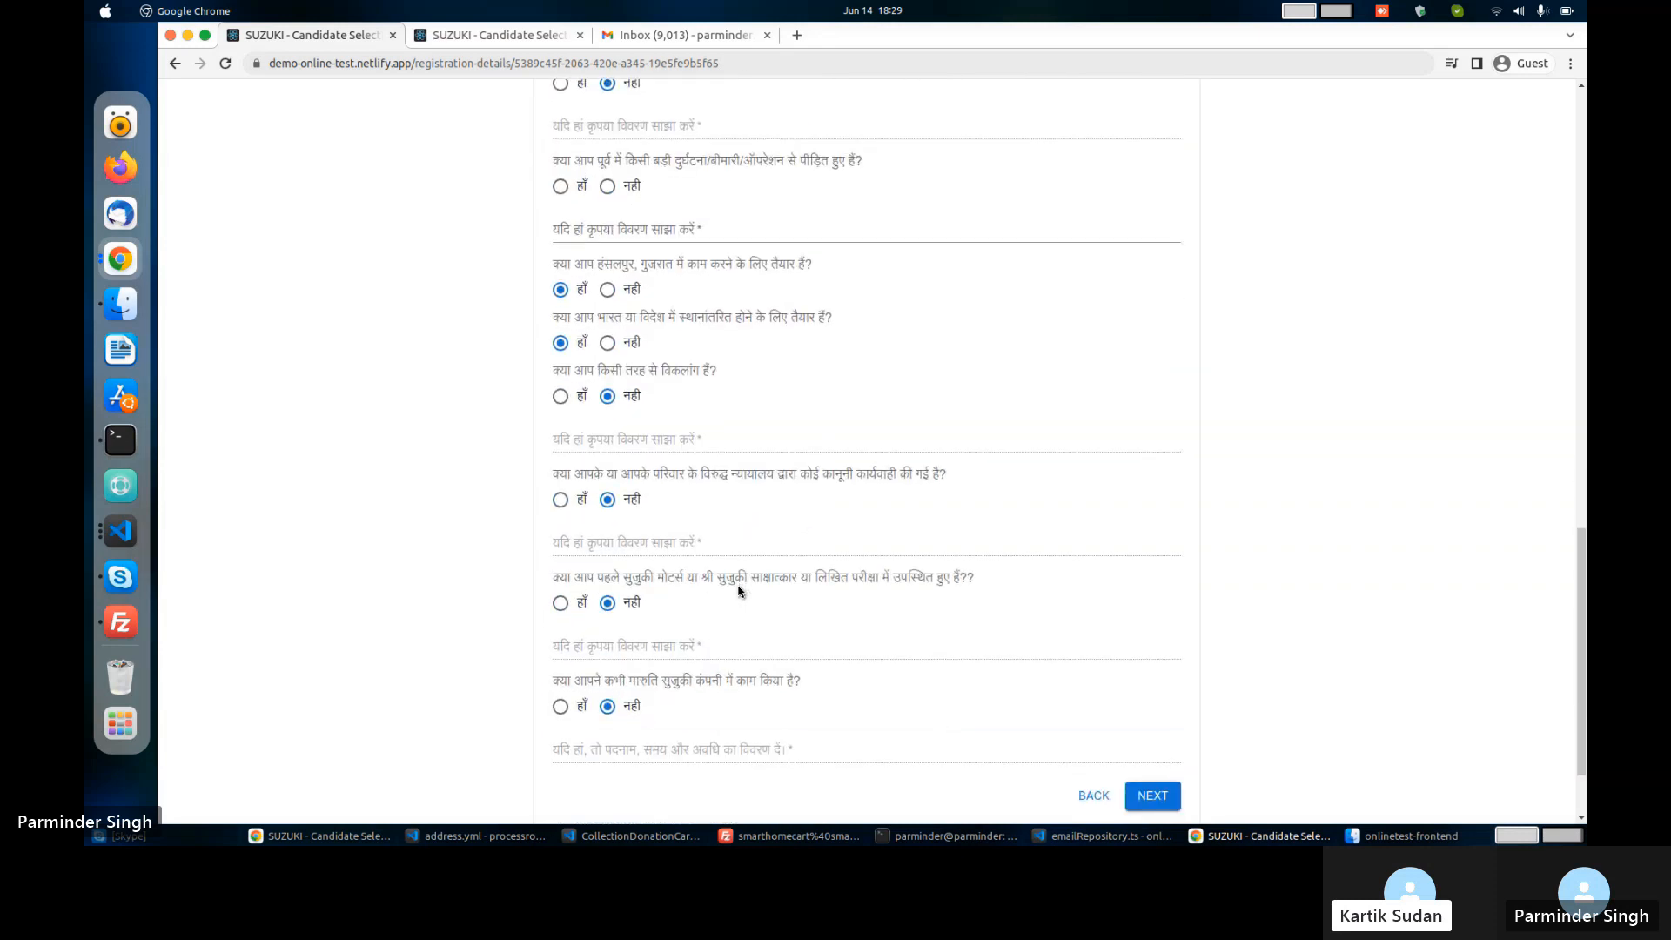
pyautogui.scroll(-1, 739, 592)
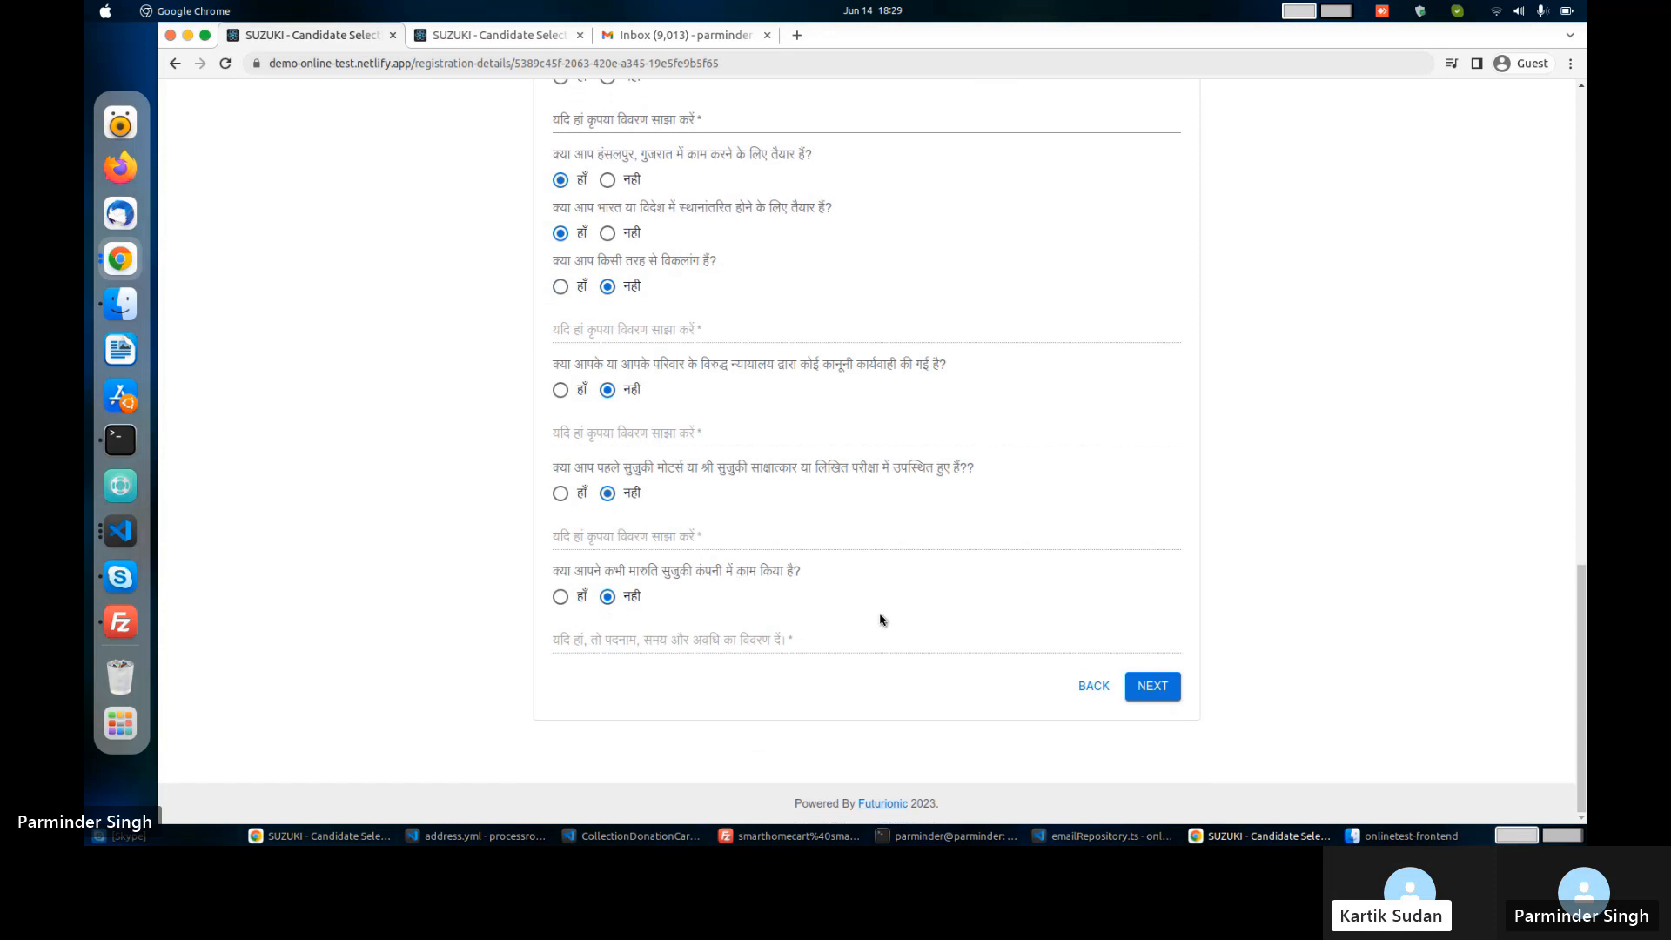
pyautogui.click(1144, 688)
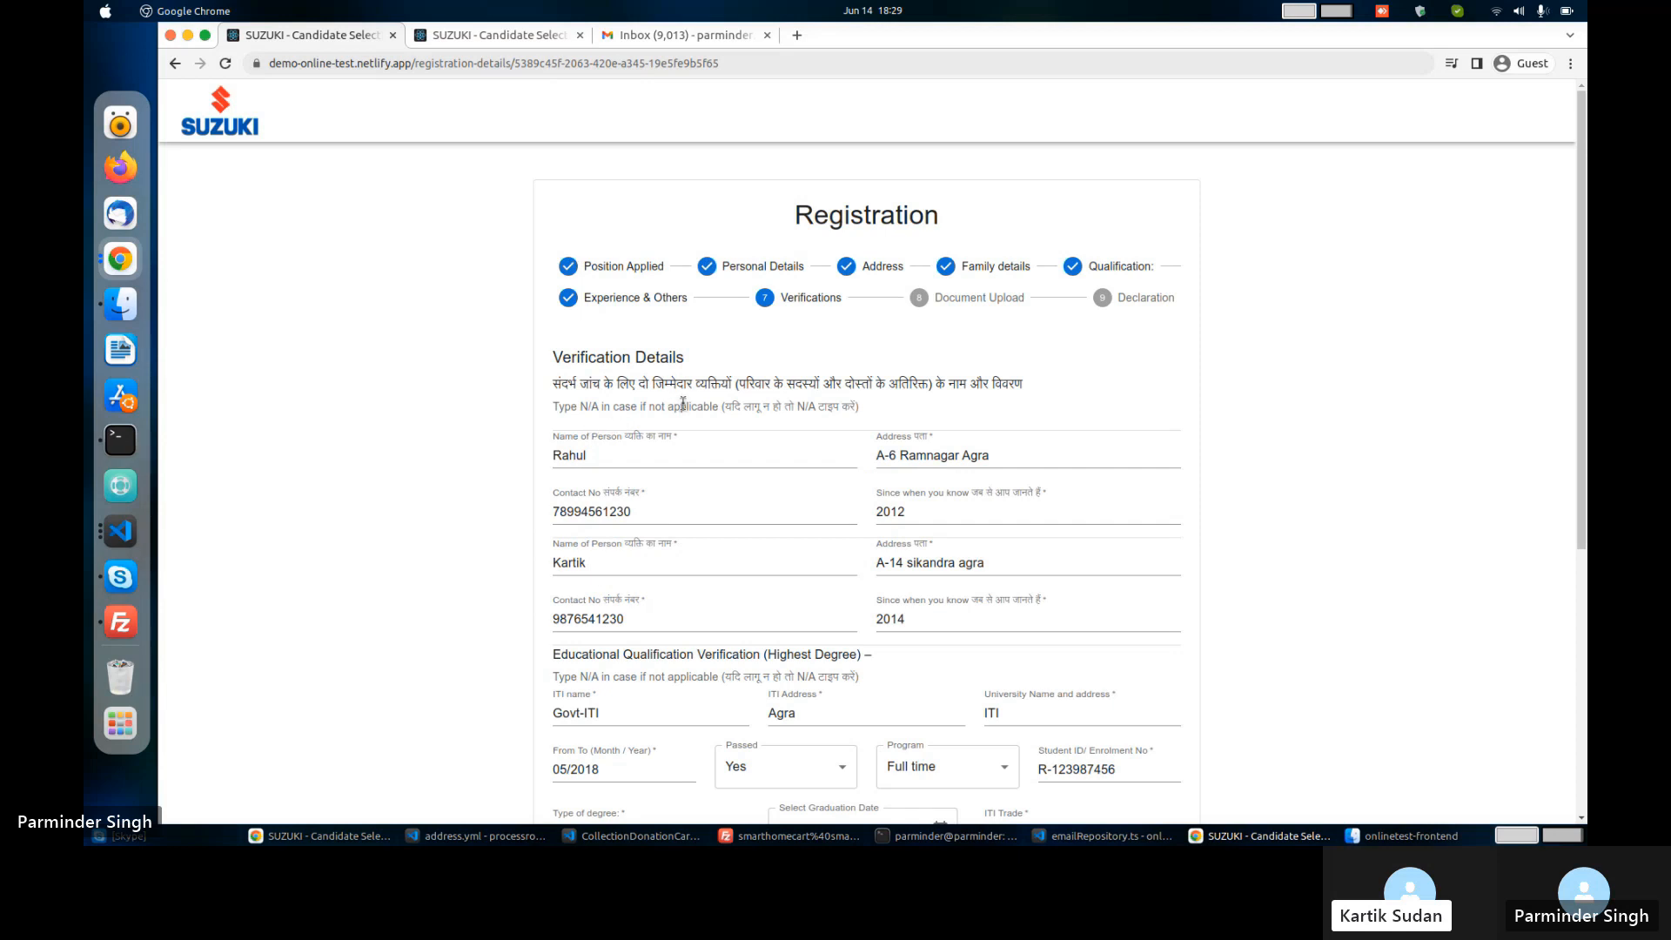
# Finish Verifications without a second address entry and review Document Upload's Covid doses 01/01/2021 and 07/01/2021.
pyautogui.scroll(-4, 683, 403)
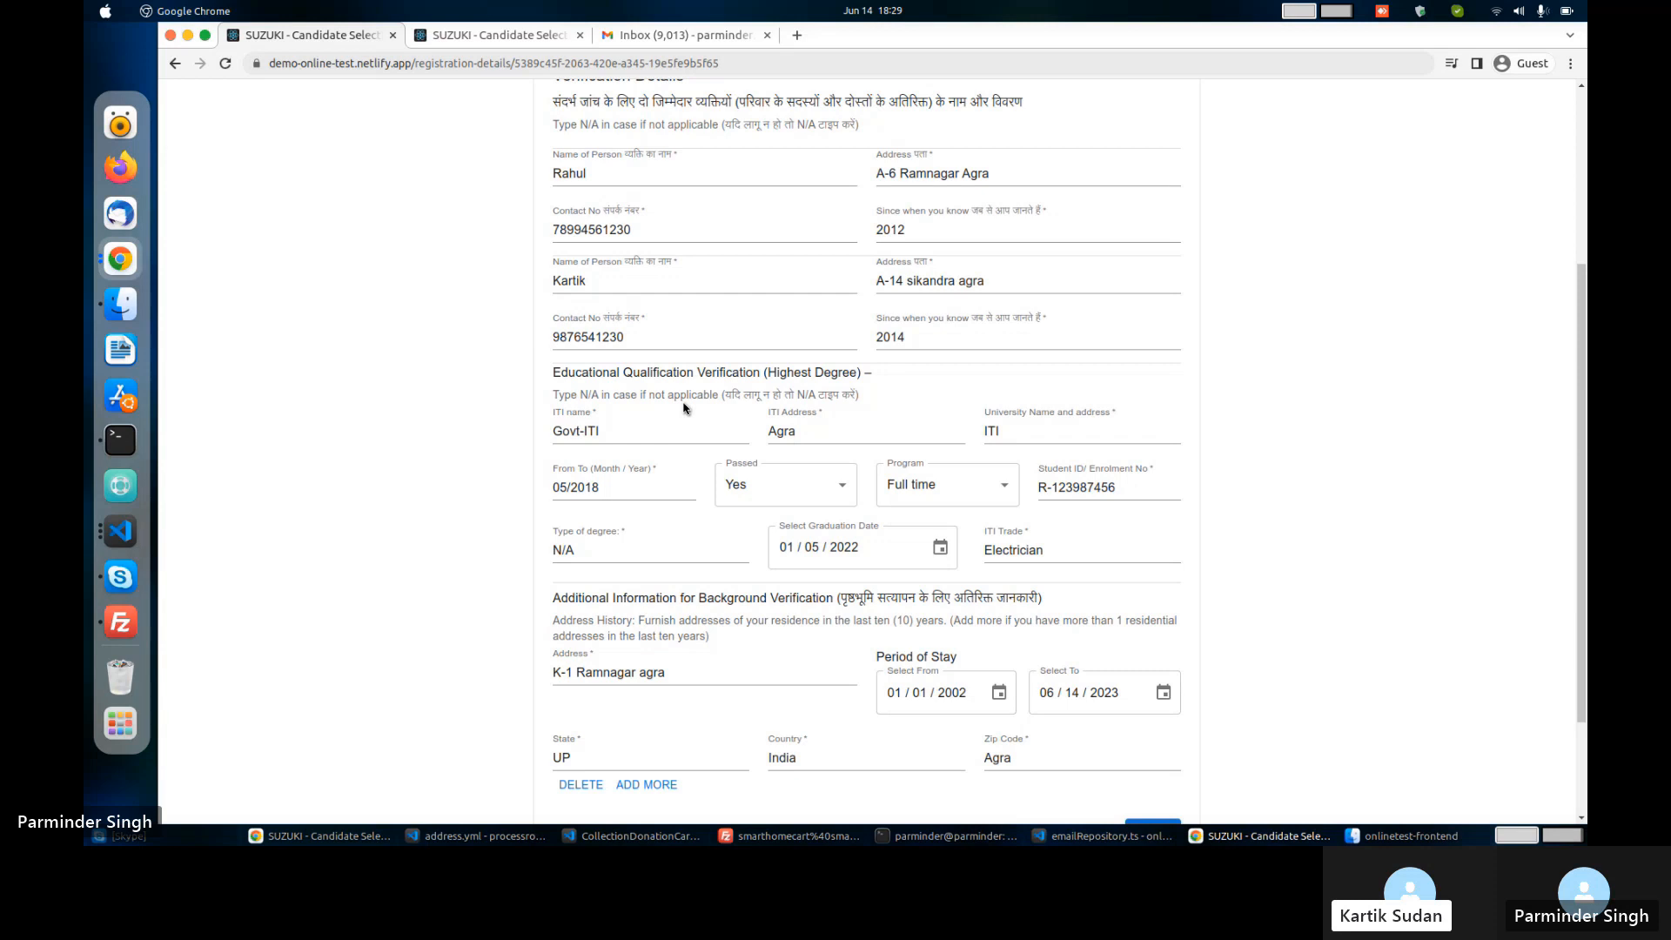
pyautogui.scroll(-2, 683, 405)
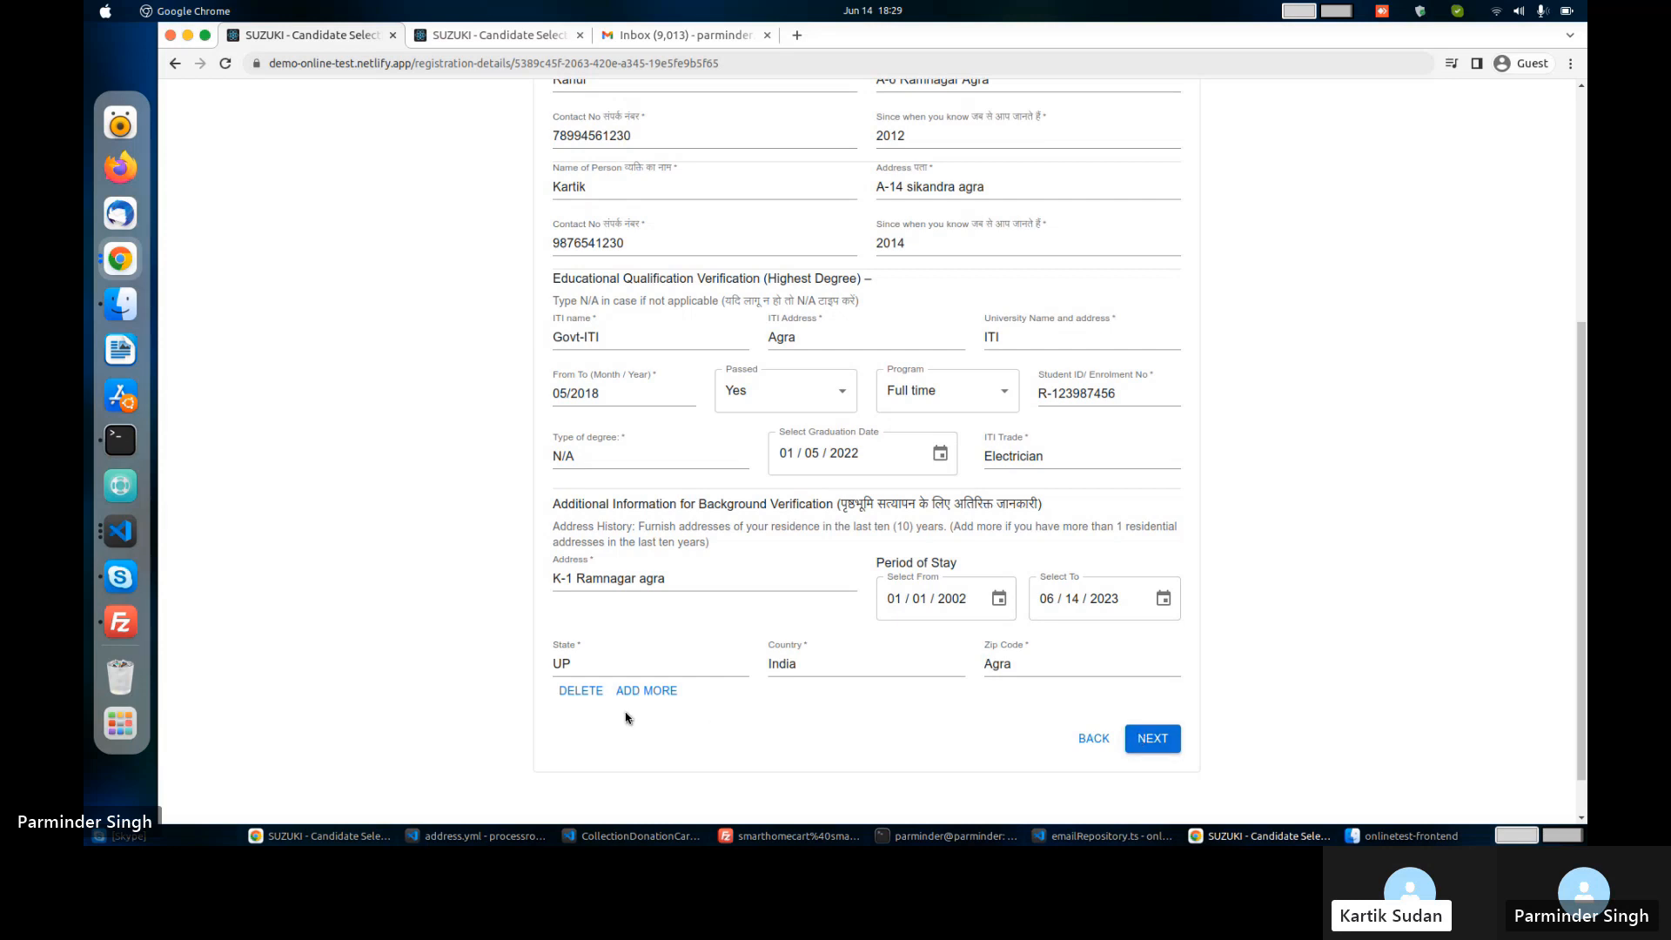
pyautogui.click(655, 693)
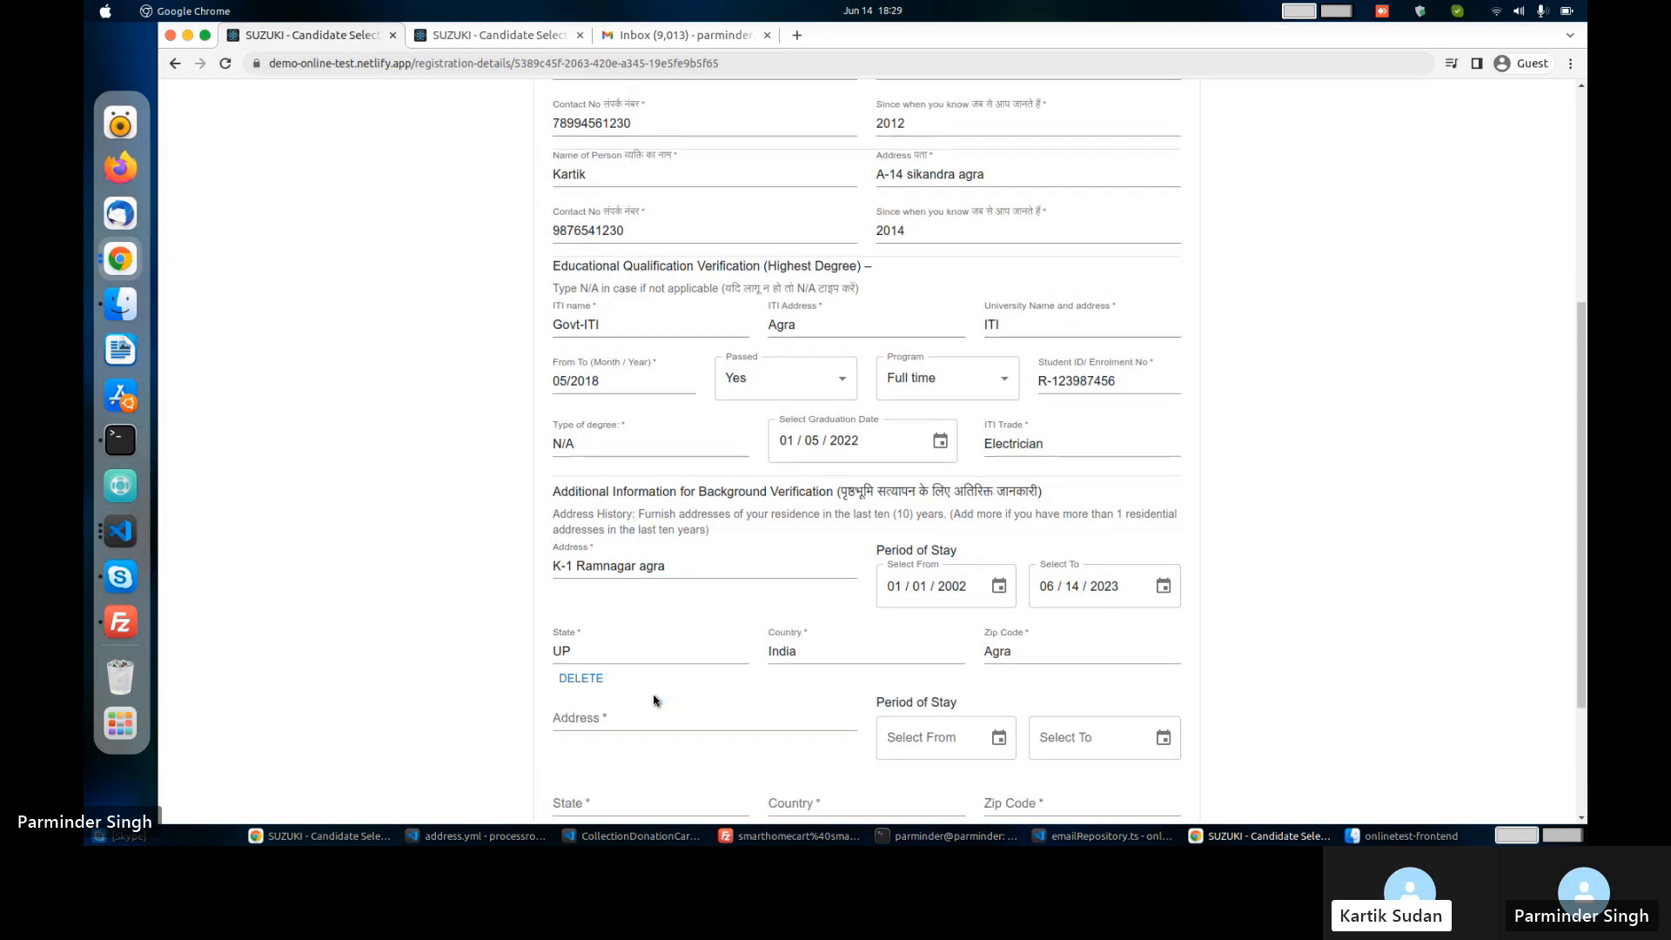
pyautogui.scroll(-4, 609, 696)
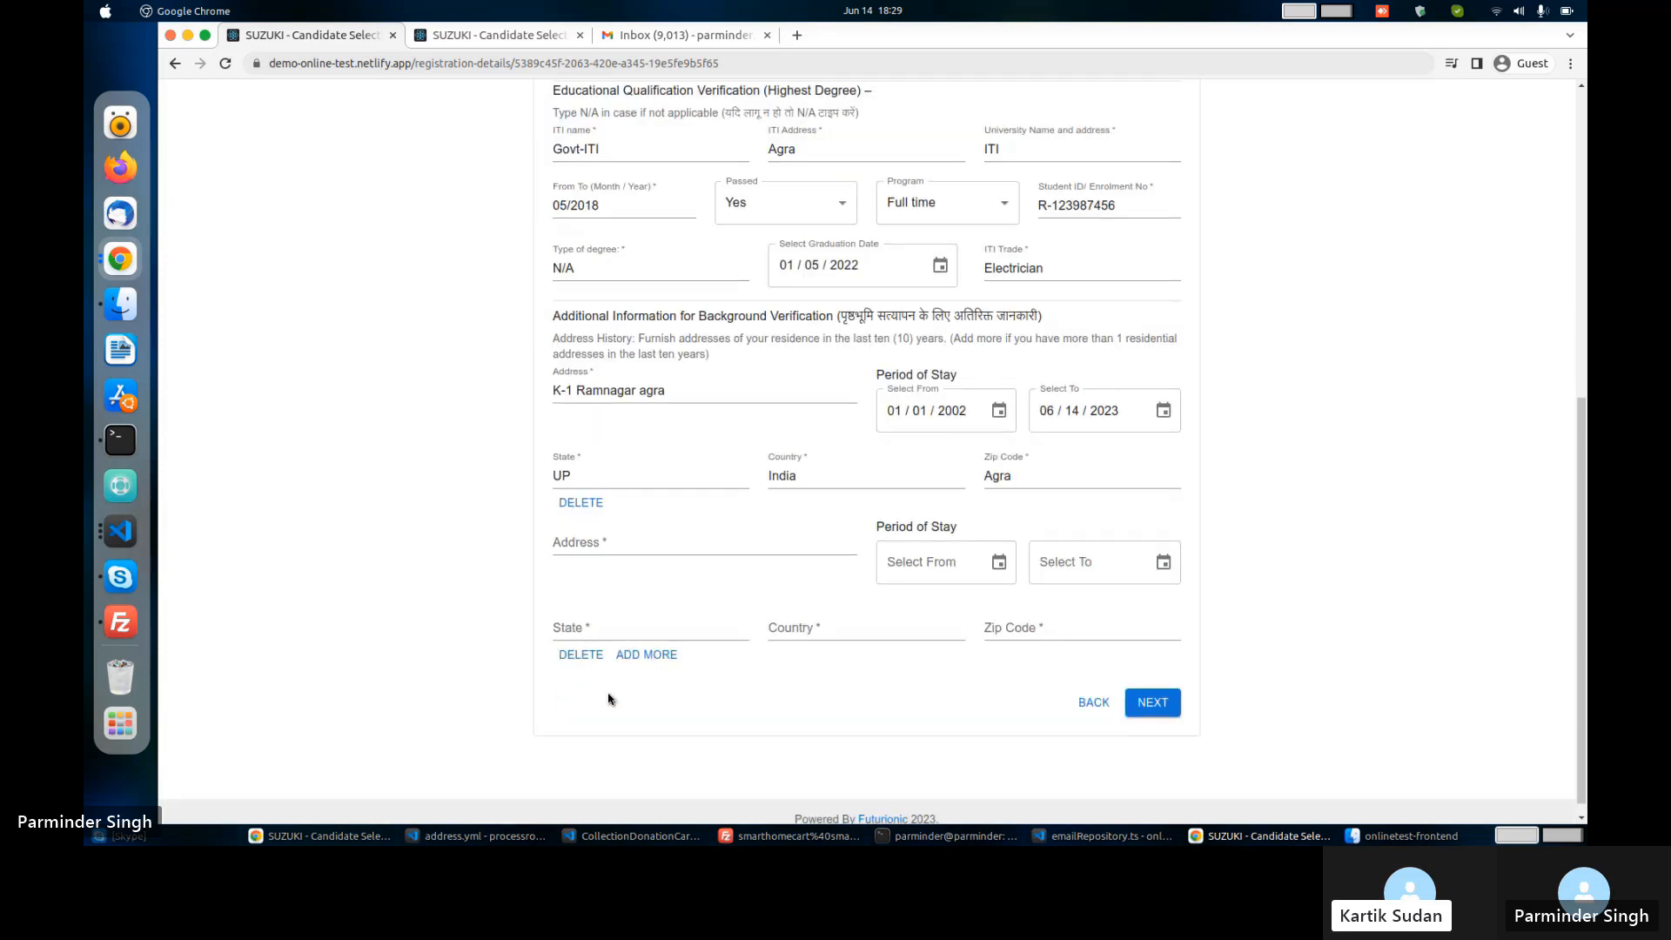
pyautogui.click(581, 656)
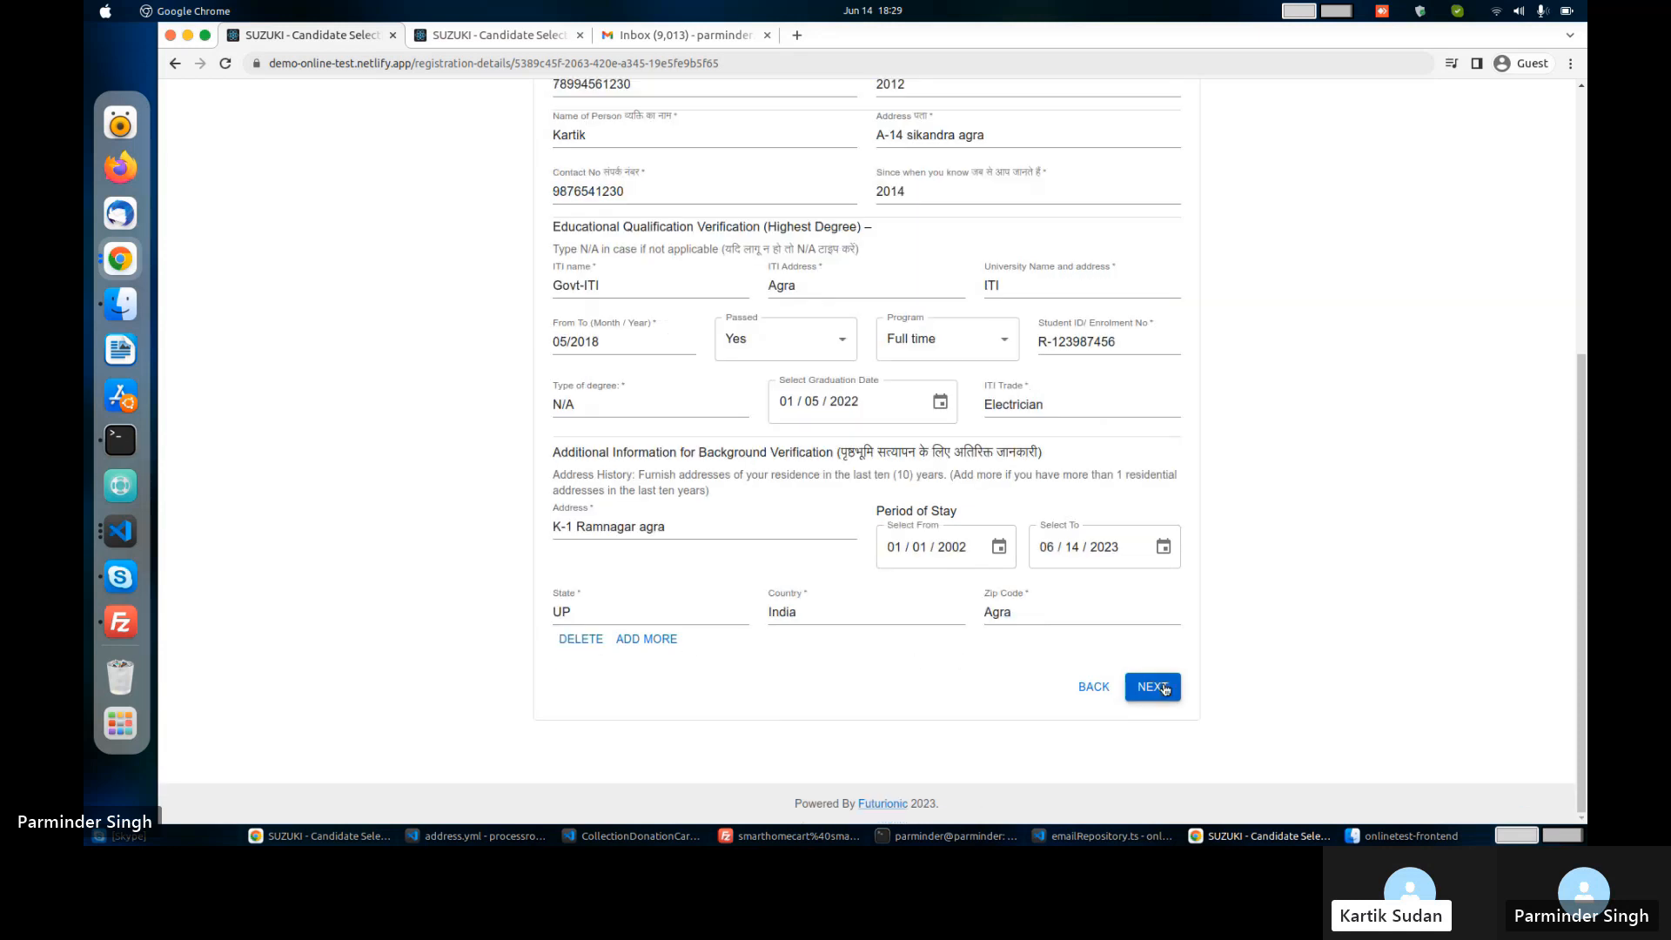
pyautogui.click(1163, 688)
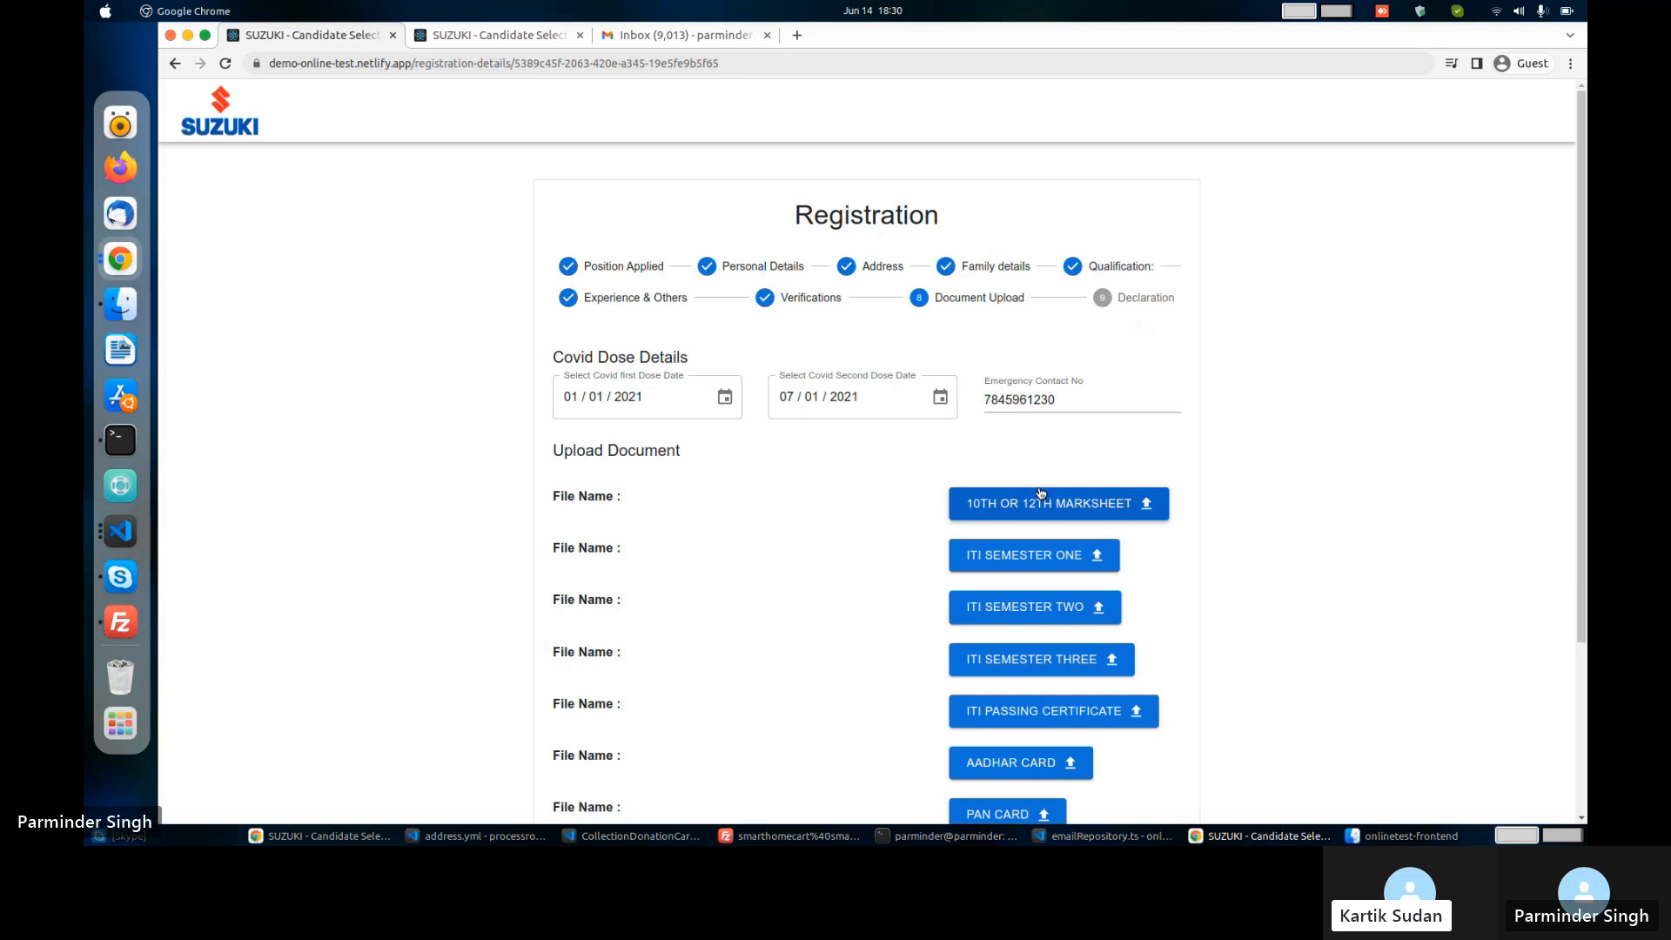
pyautogui.scroll(-2, 1041, 492)
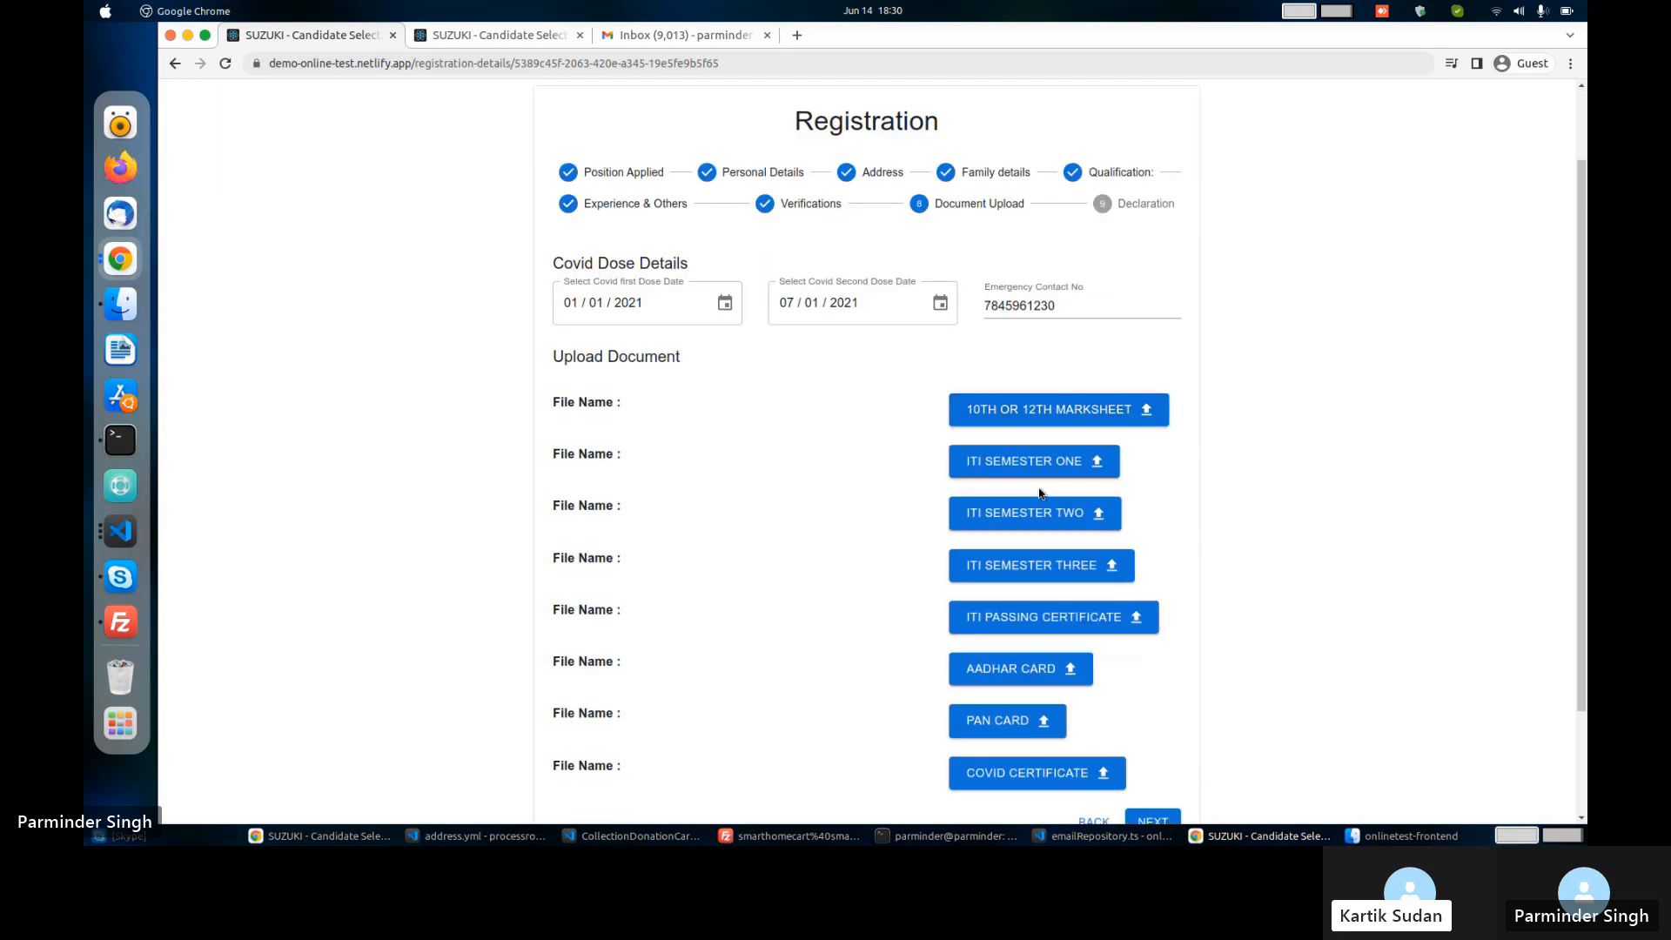
pyautogui.scroll(-2, 1041, 493)
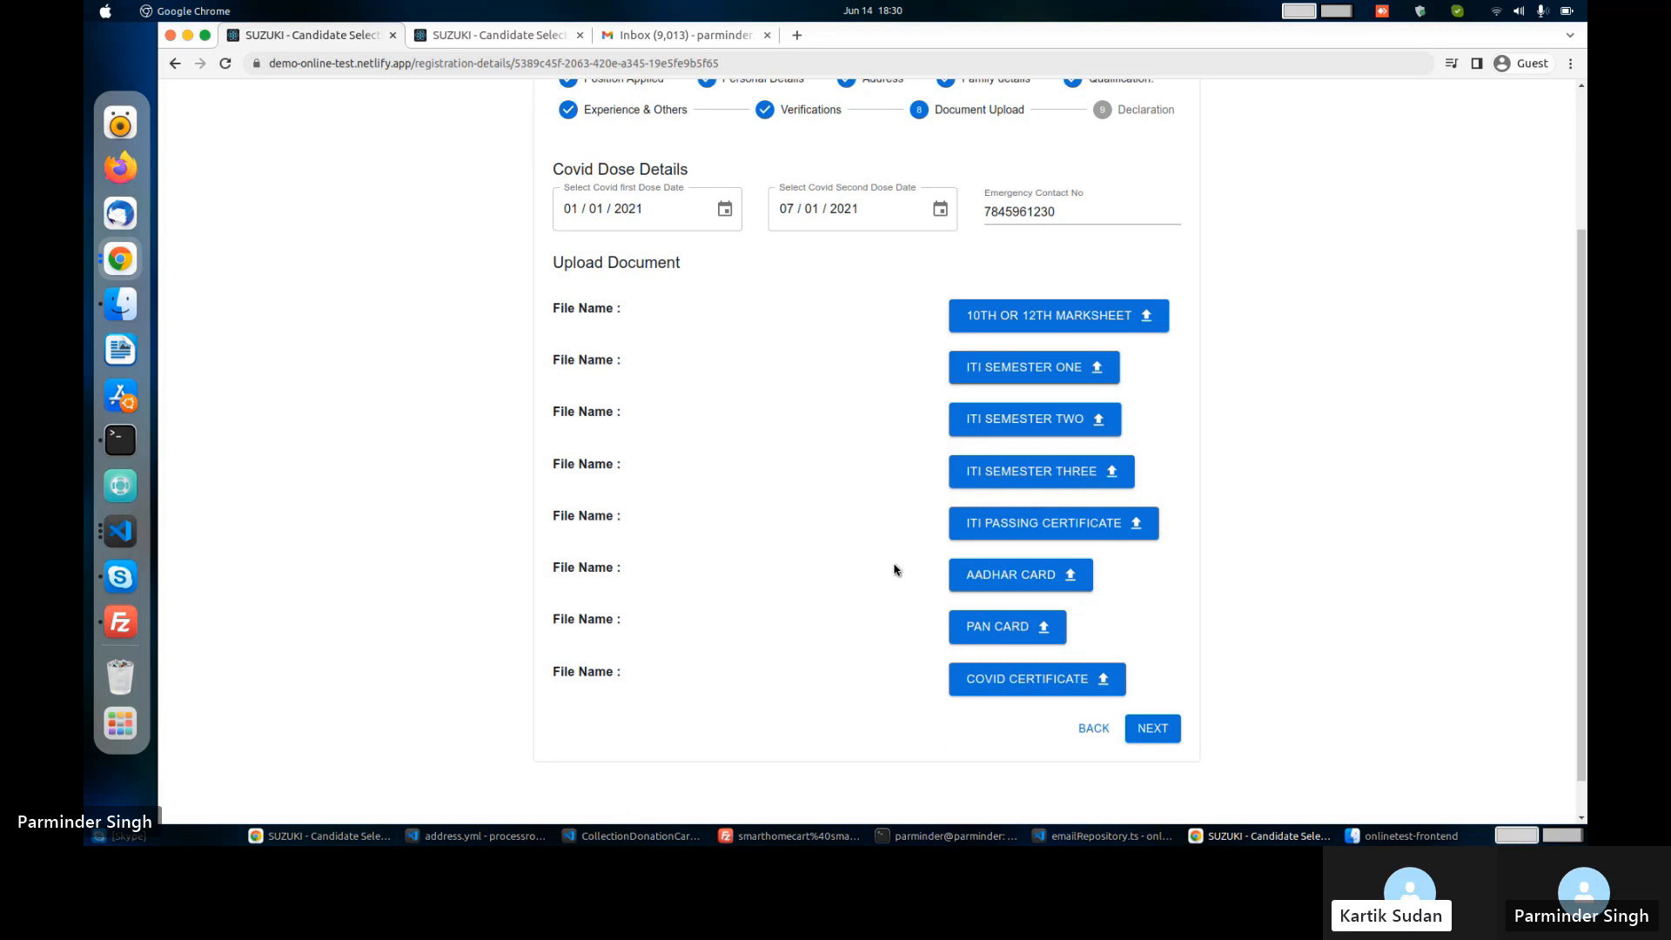
# Save the registration from the Declaration step and start the 12-plate Colour Blind Test.
pyautogui.click(1152, 734)
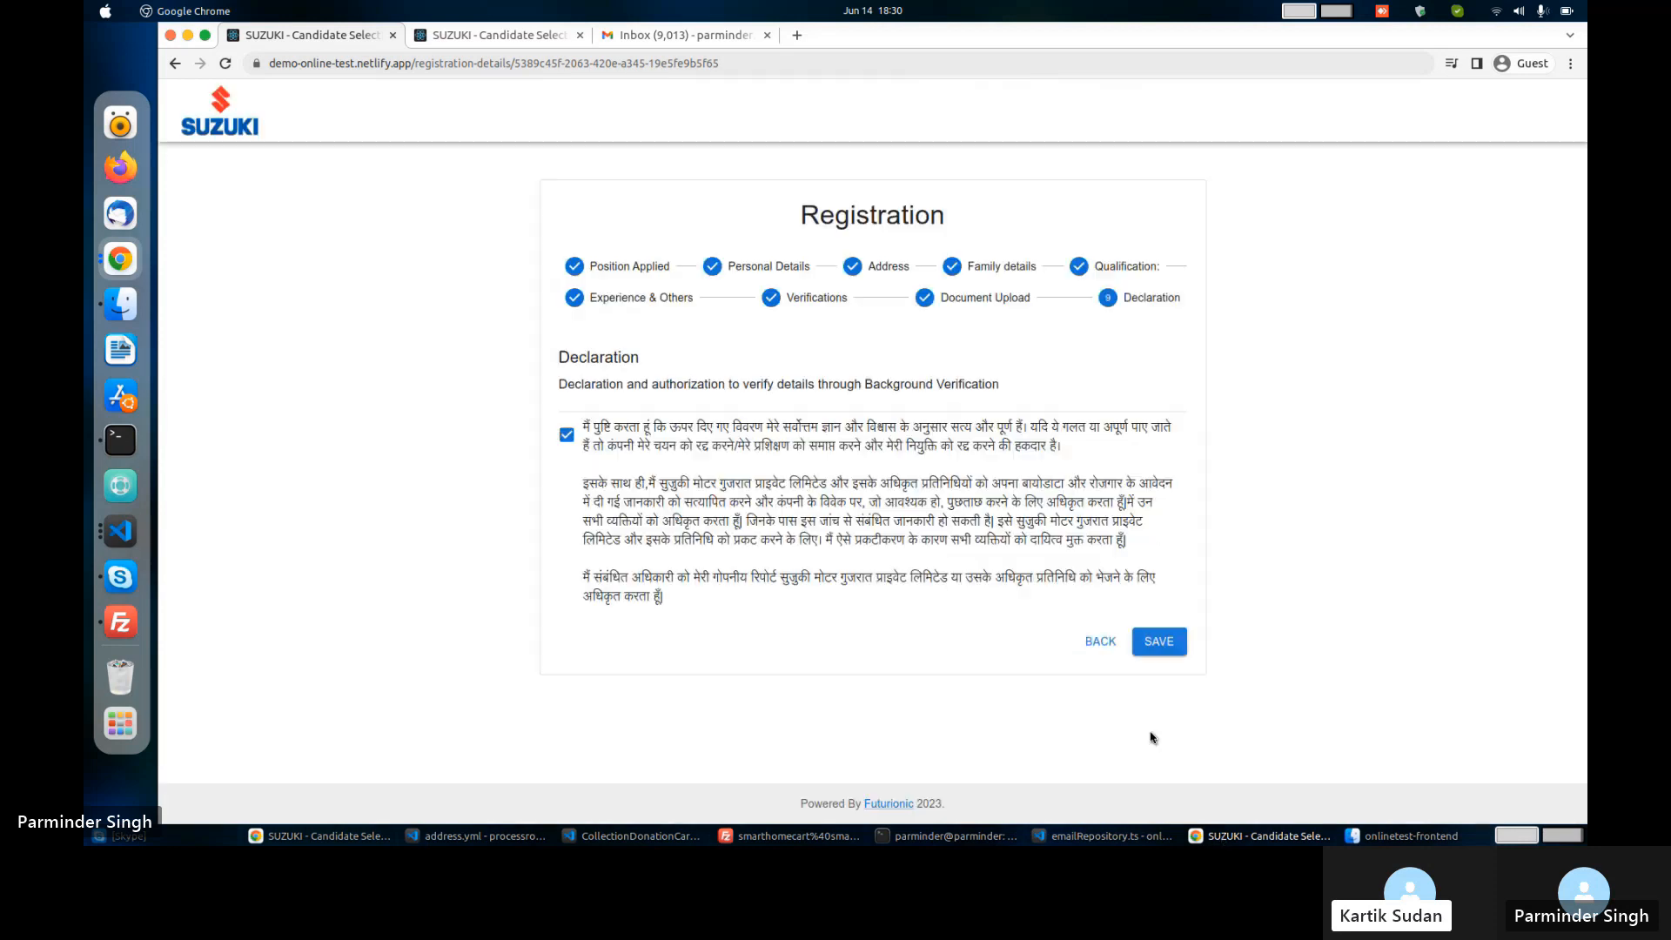
pyautogui.click(1155, 650)
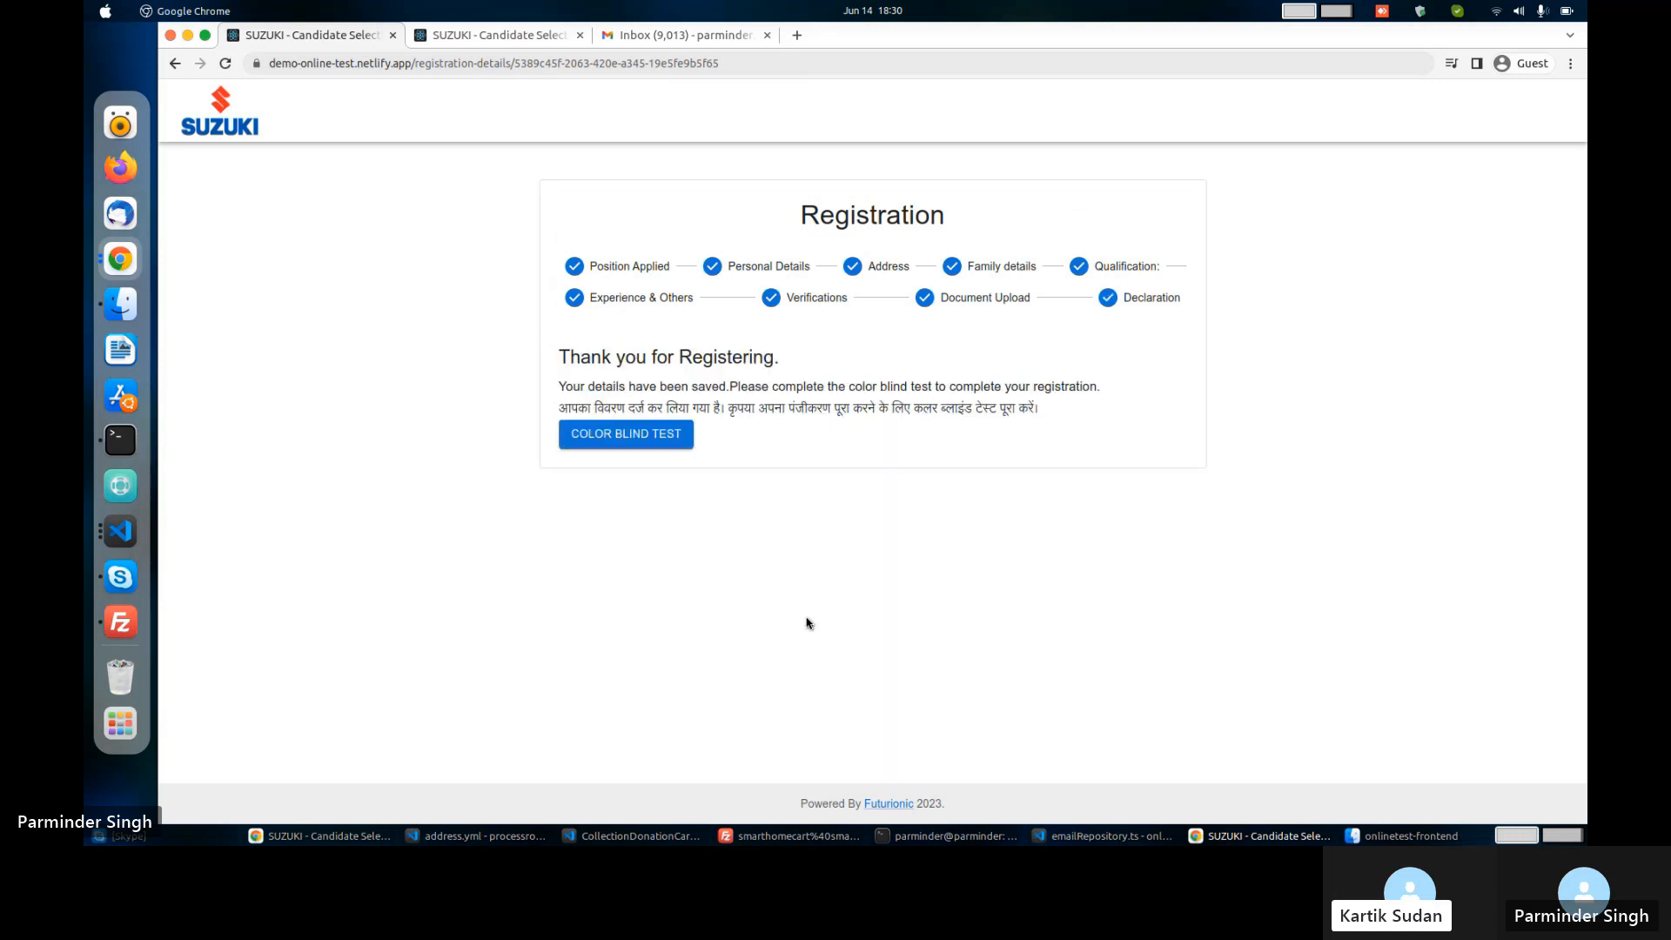
pyautogui.click(655, 447)
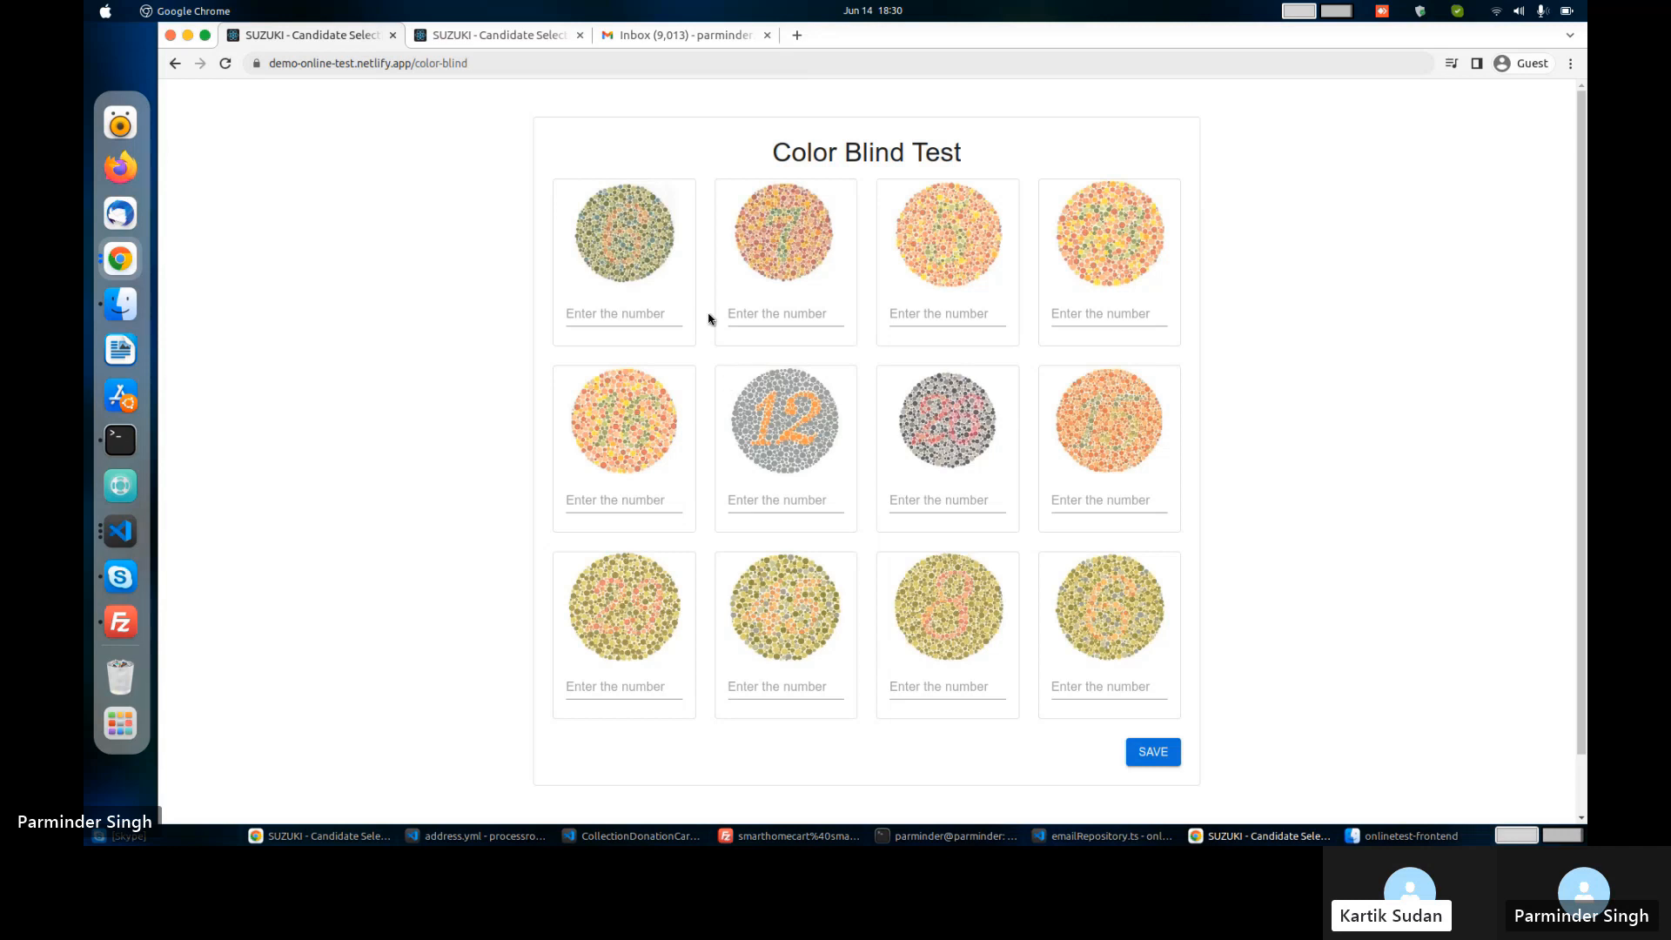
# Answer colour plates one to six with 6, 7, 5, 73, 16 and 12.
pyautogui.click(627, 311)
pyautogui.write('6')
pyautogui.press('Tab')
pyautogui.write('7')
pyautogui.press('Tab')
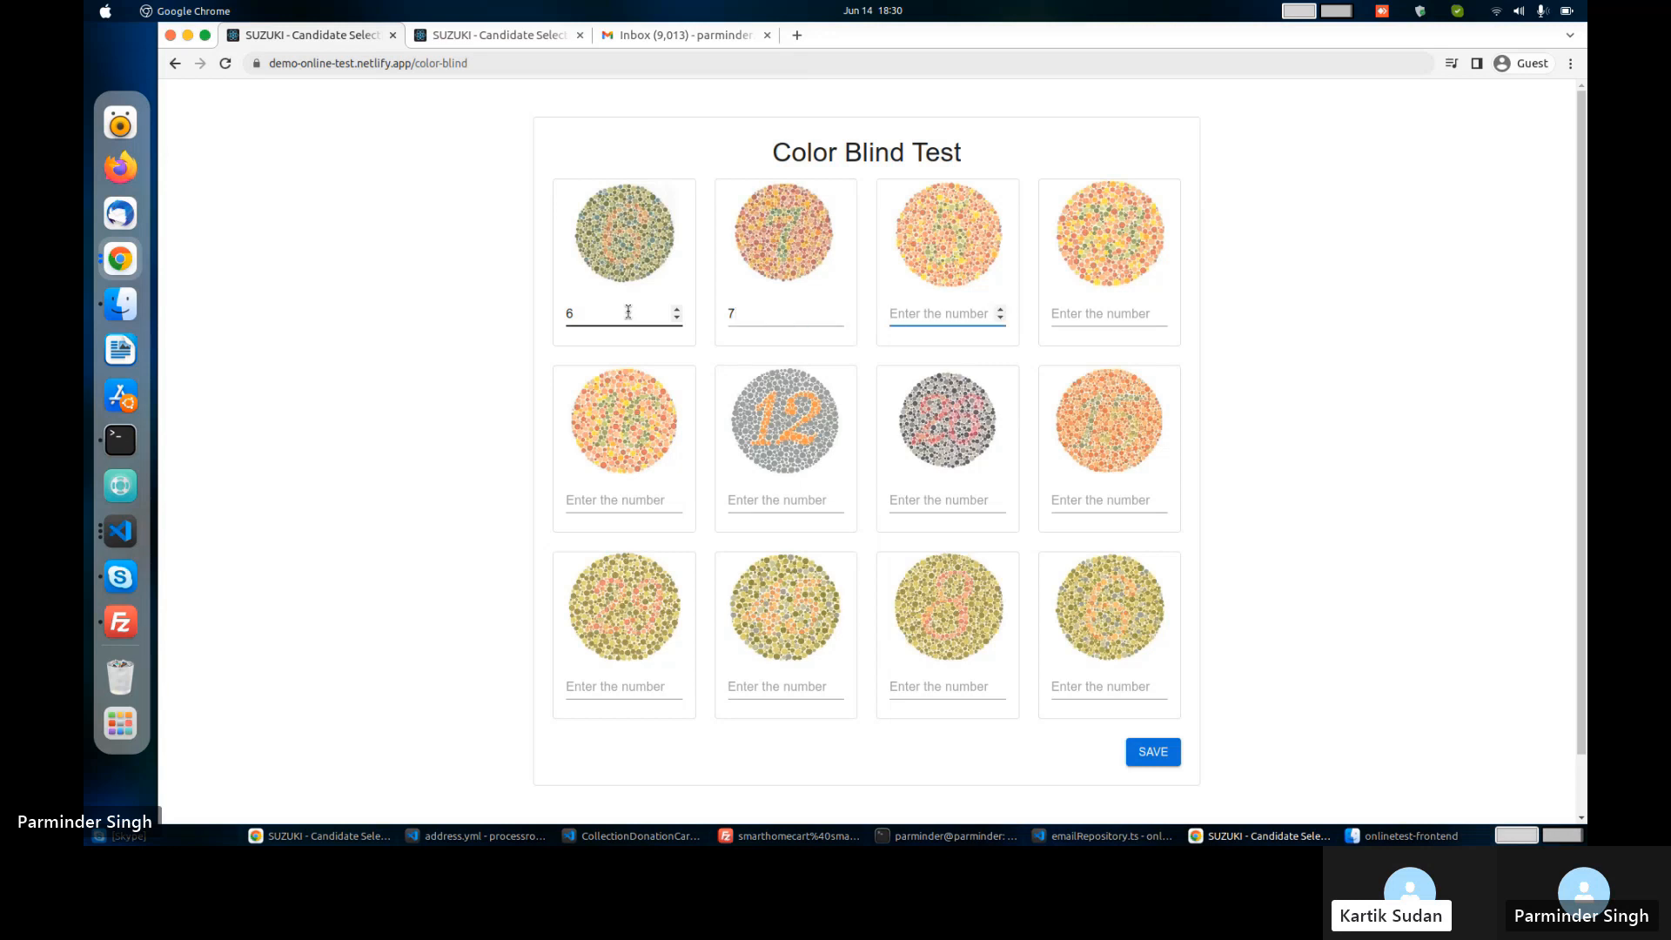
pyautogui.write('5')
pyautogui.press('Tab')
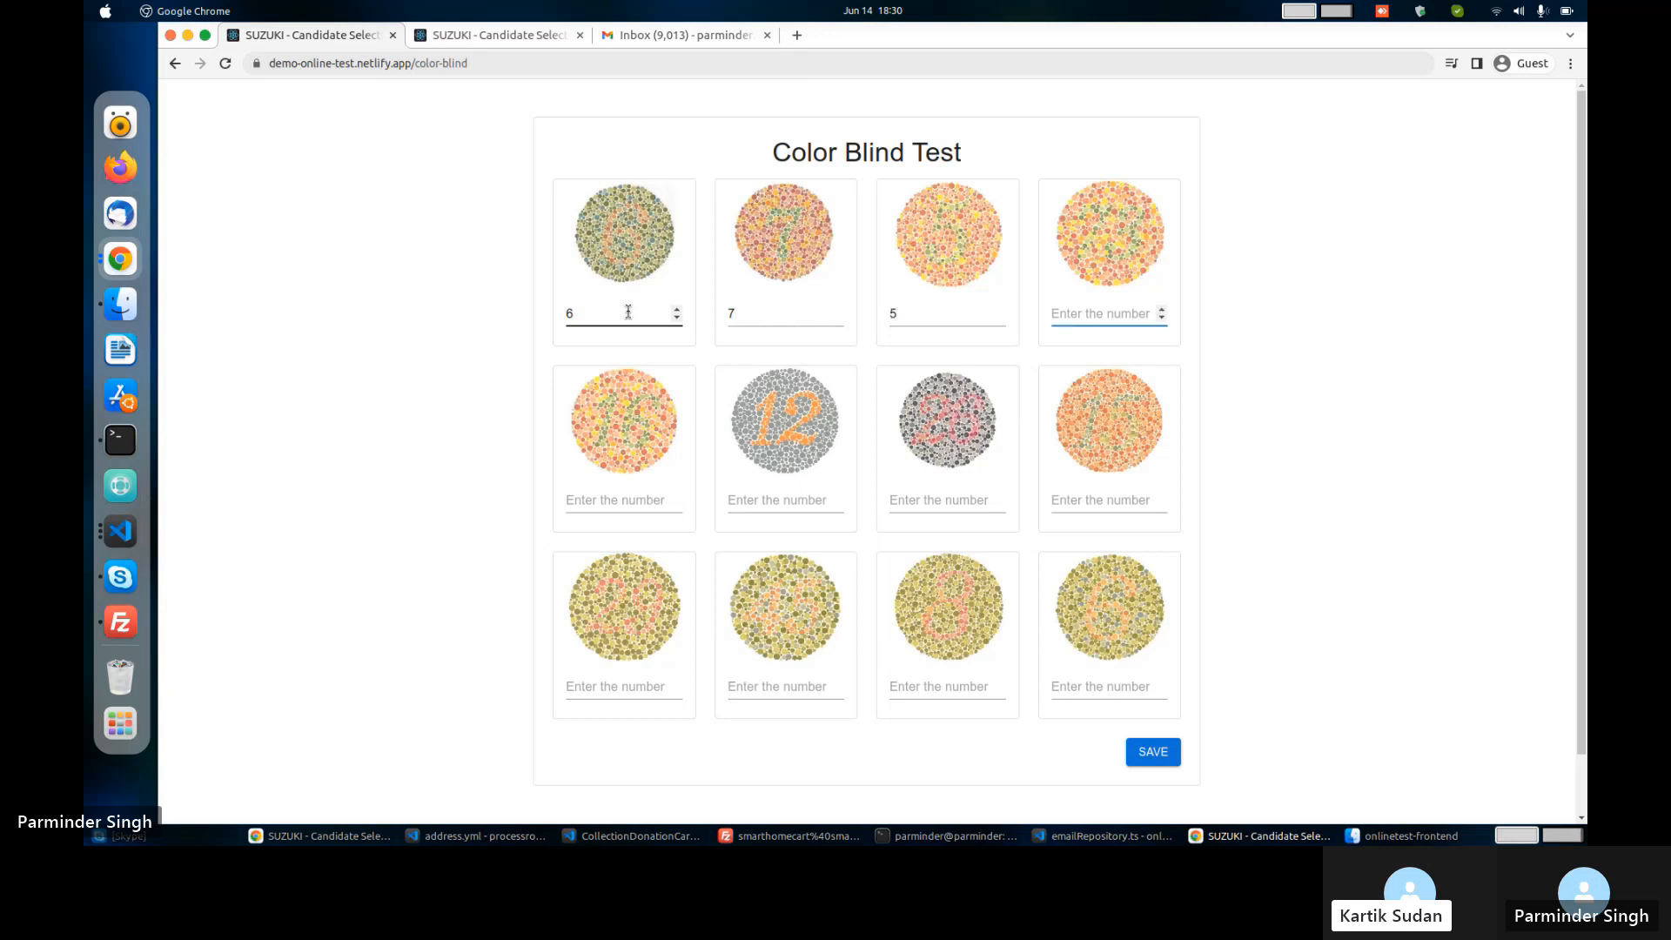
pyautogui.write('73')
pyautogui.press('Tab')
pyautogui.write('16')
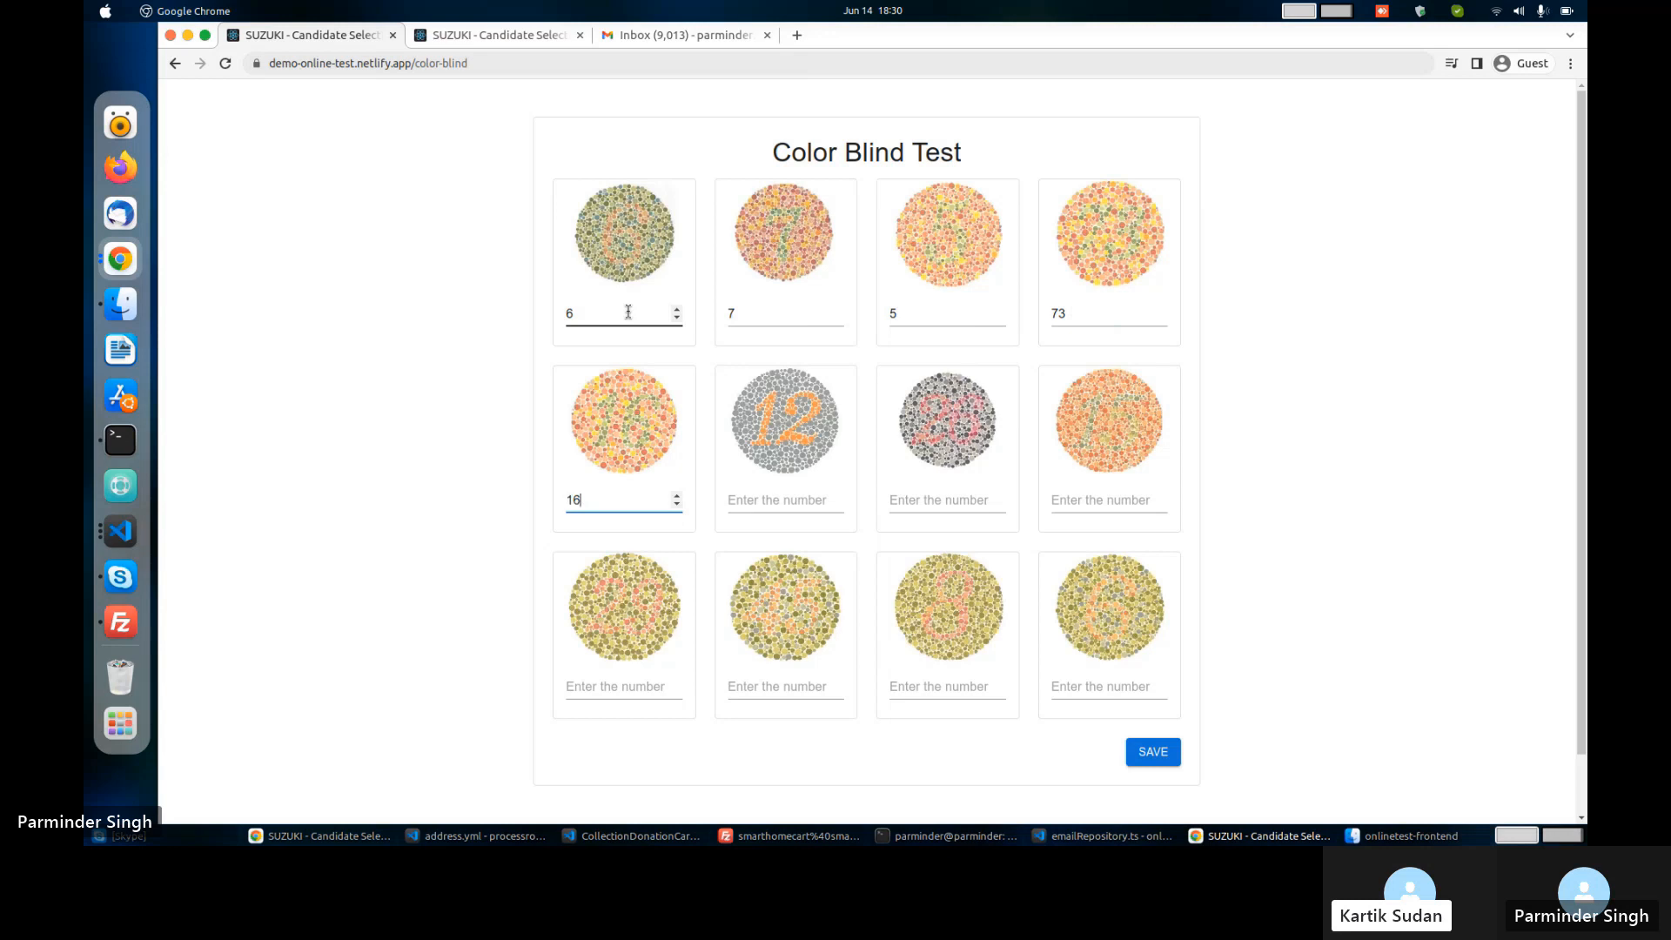
pyautogui.press('Tab')
pyautogui.write('12')
# Answer plates seven to twelve with 26, 15, 29, 45, 8 and 6, then submit.
pyautogui.press('Tab')
pyautogui.write('26')
pyautogui.press('Tab')
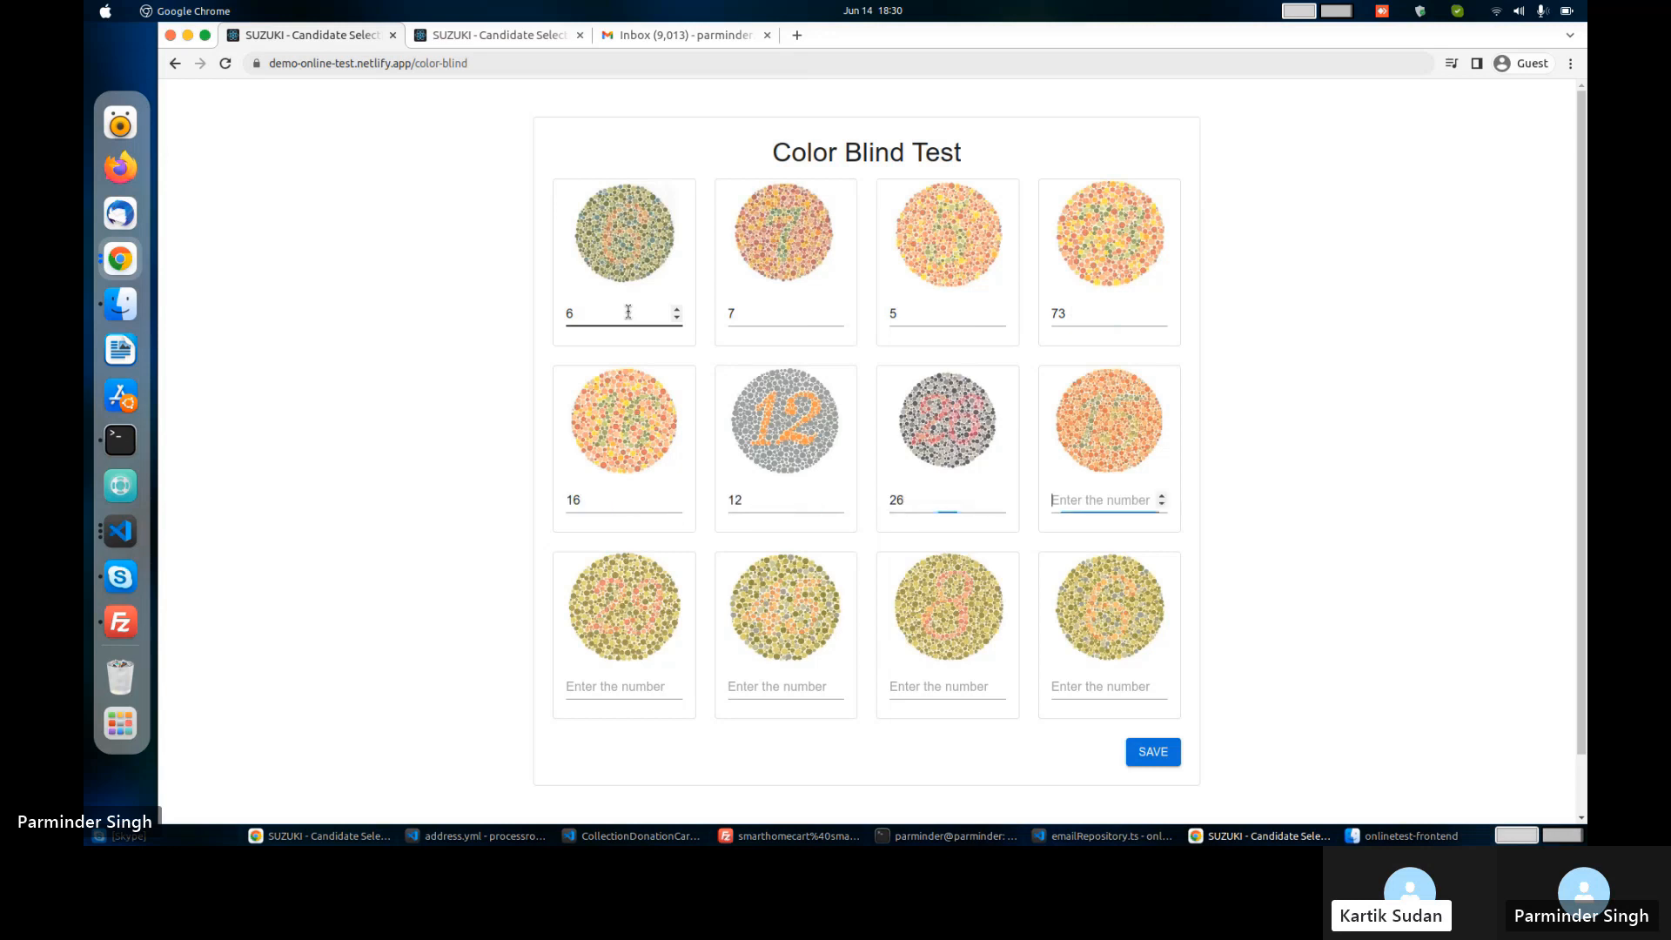
pyautogui.write('15')
pyautogui.press('Tab')
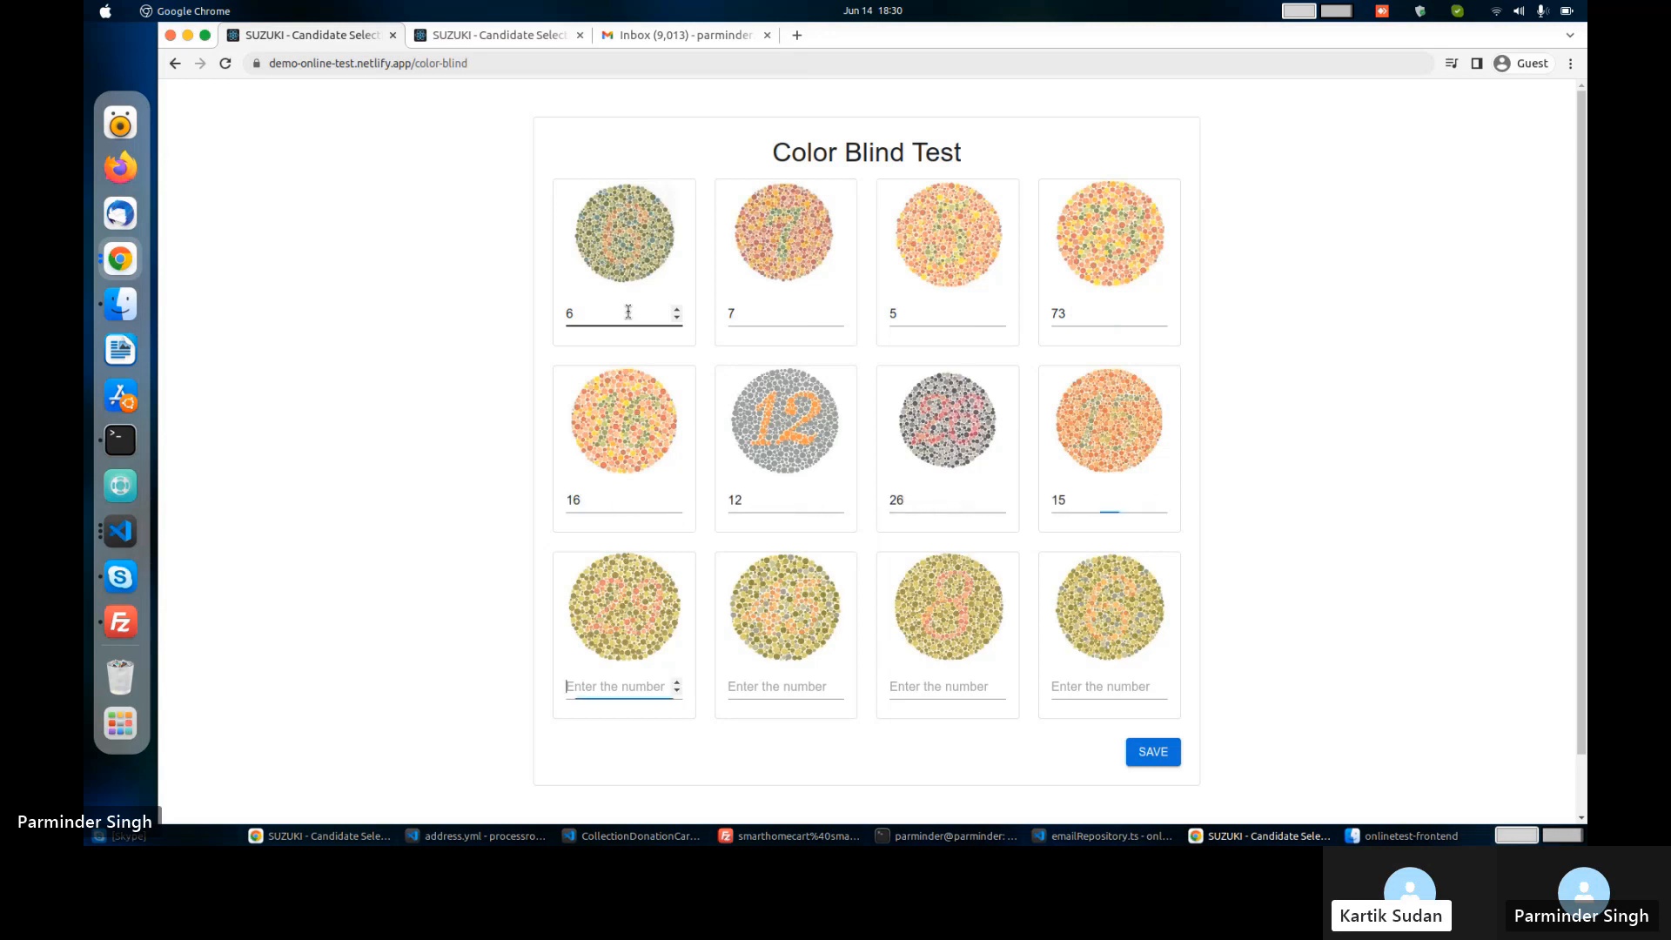
pyautogui.write('29')
pyautogui.press('Tab')
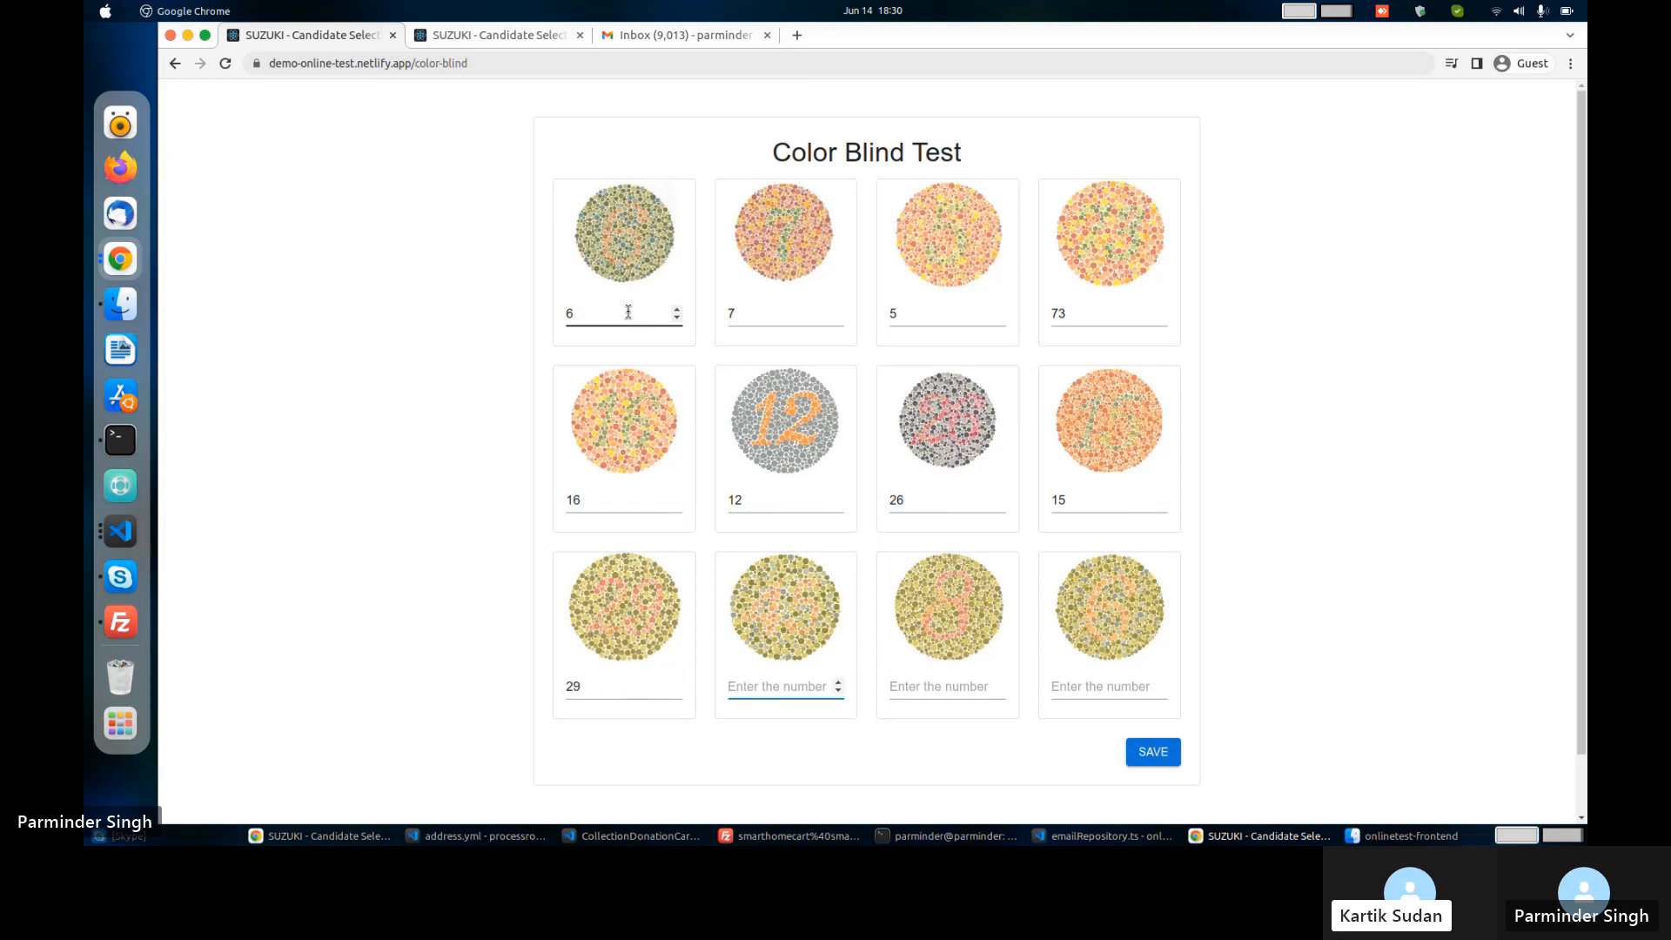
pyautogui.write('45')
pyautogui.press('Tab')
pyautogui.write('8')
pyautogui.press('Tab')
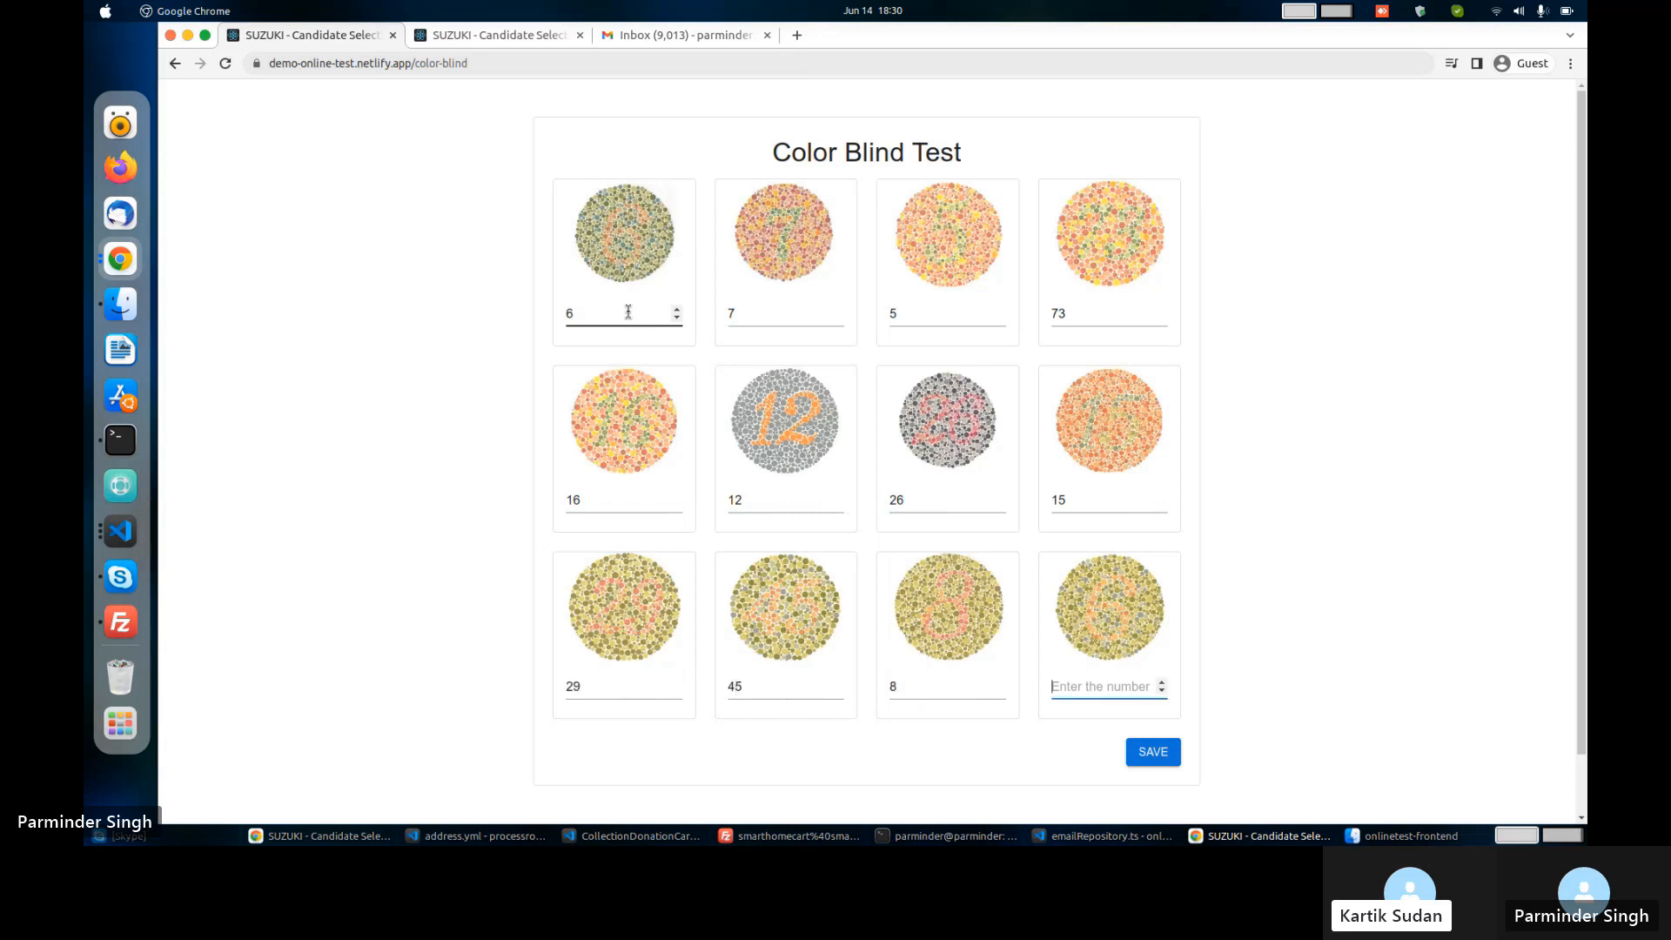
pyautogui.write('6')
pyautogui.click(1158, 754)
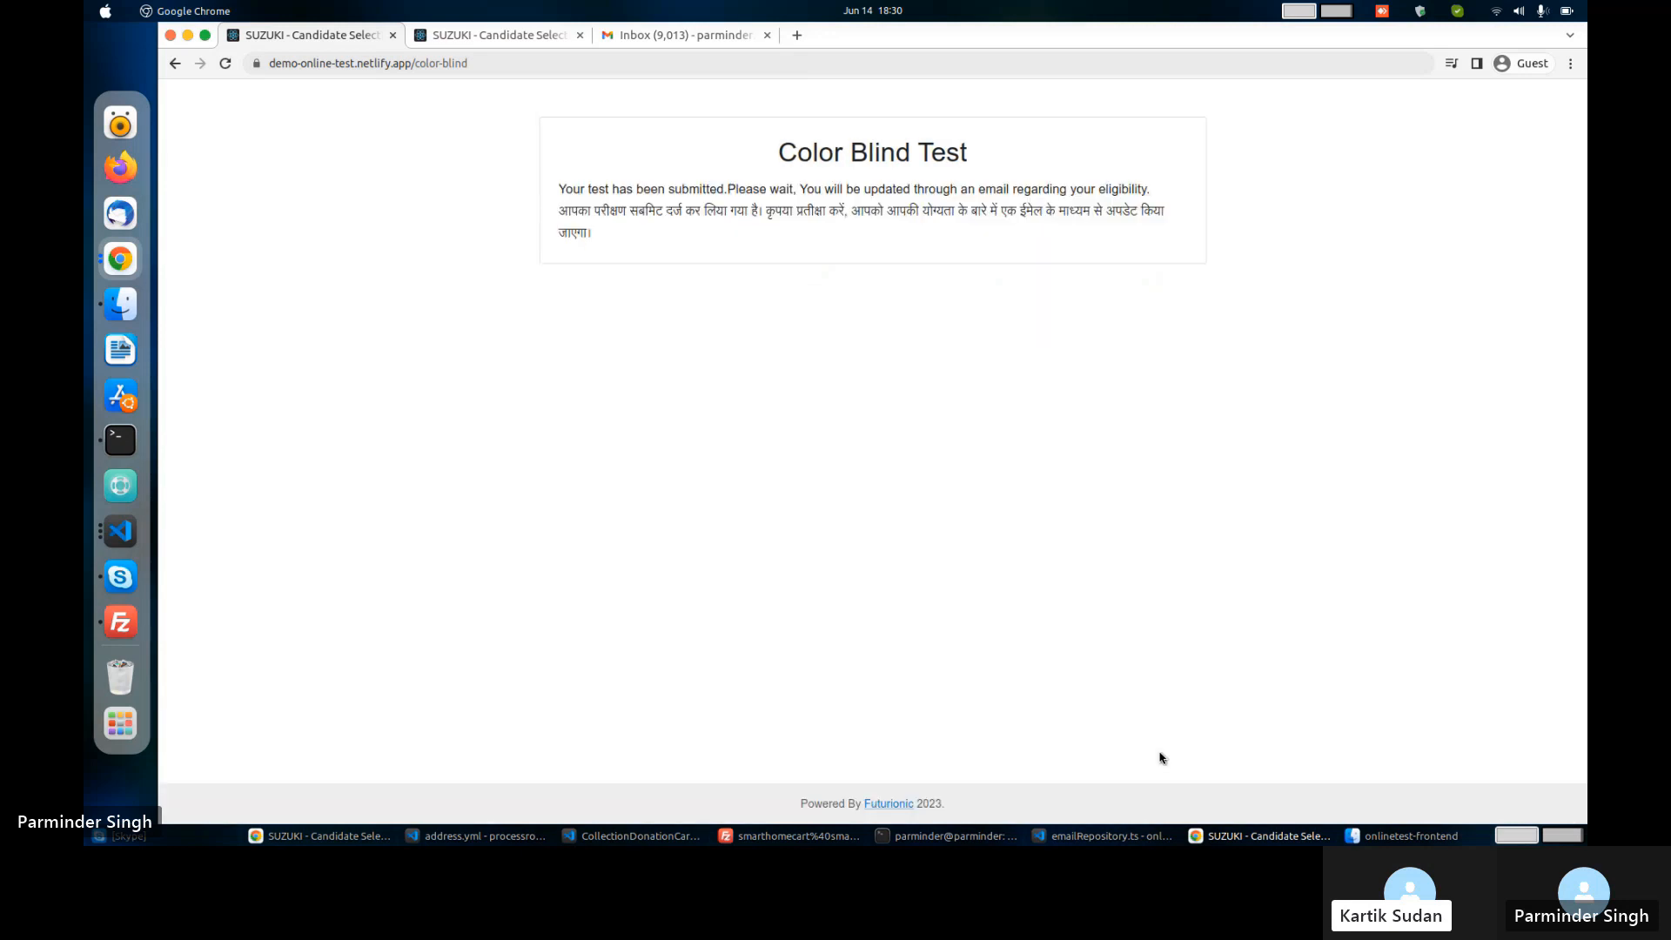
# On the admin dashboard, open the drive's Electrician - Apprentice CV Review candidate list.
pyautogui.click(508, 41)
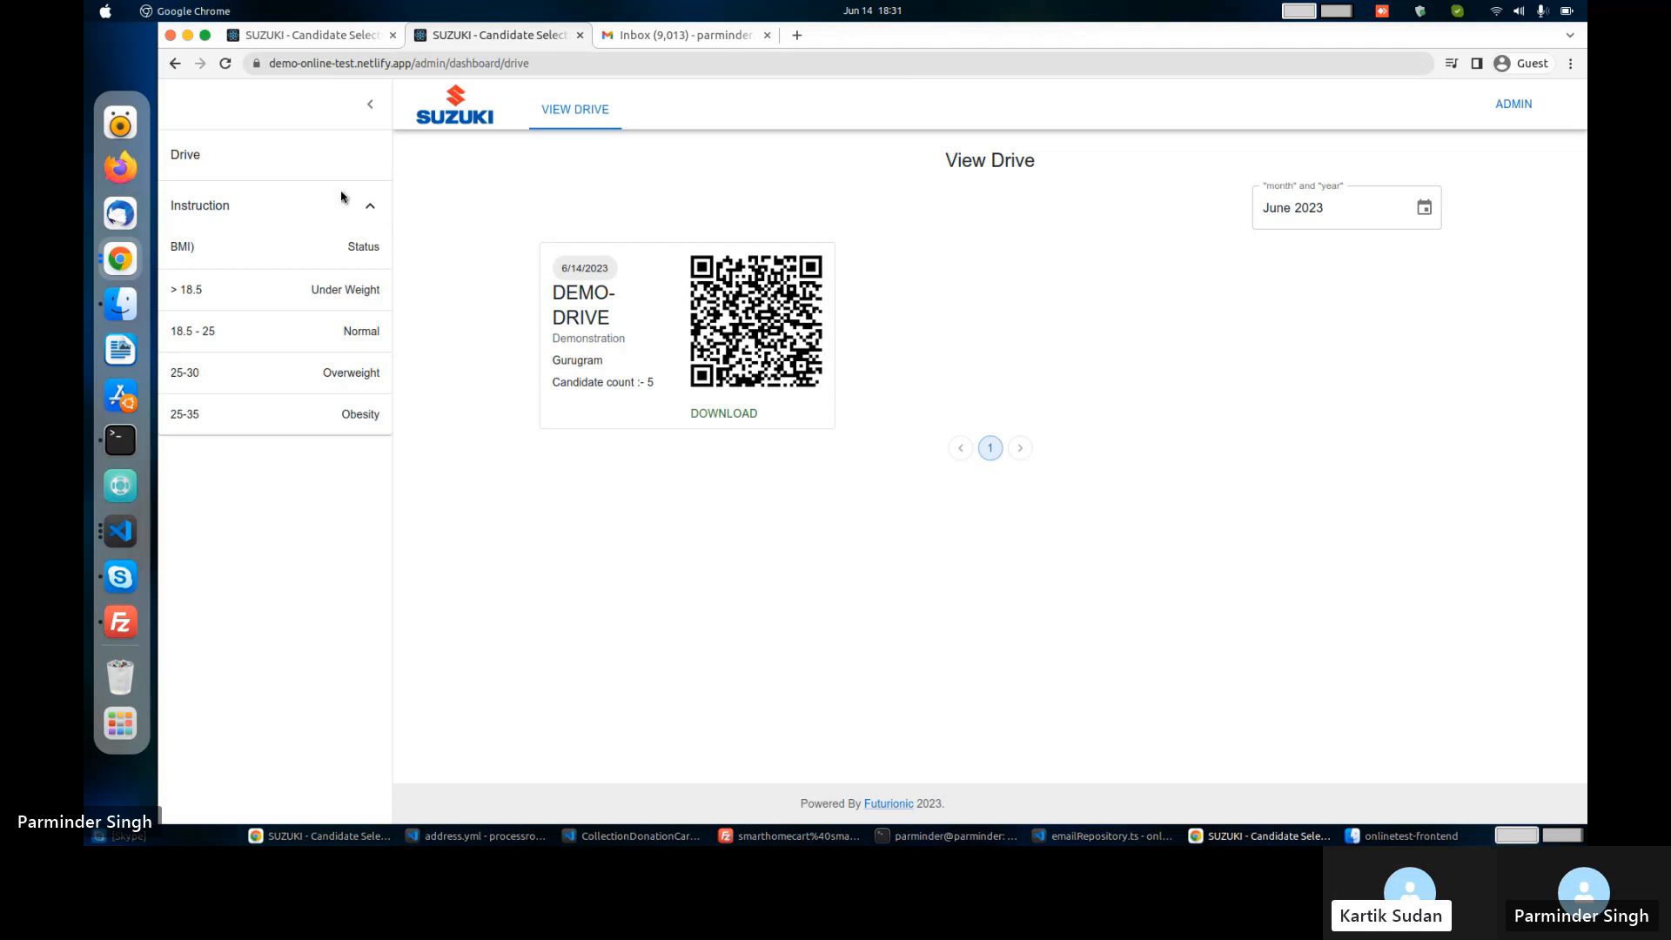
pyautogui.click(599, 350)
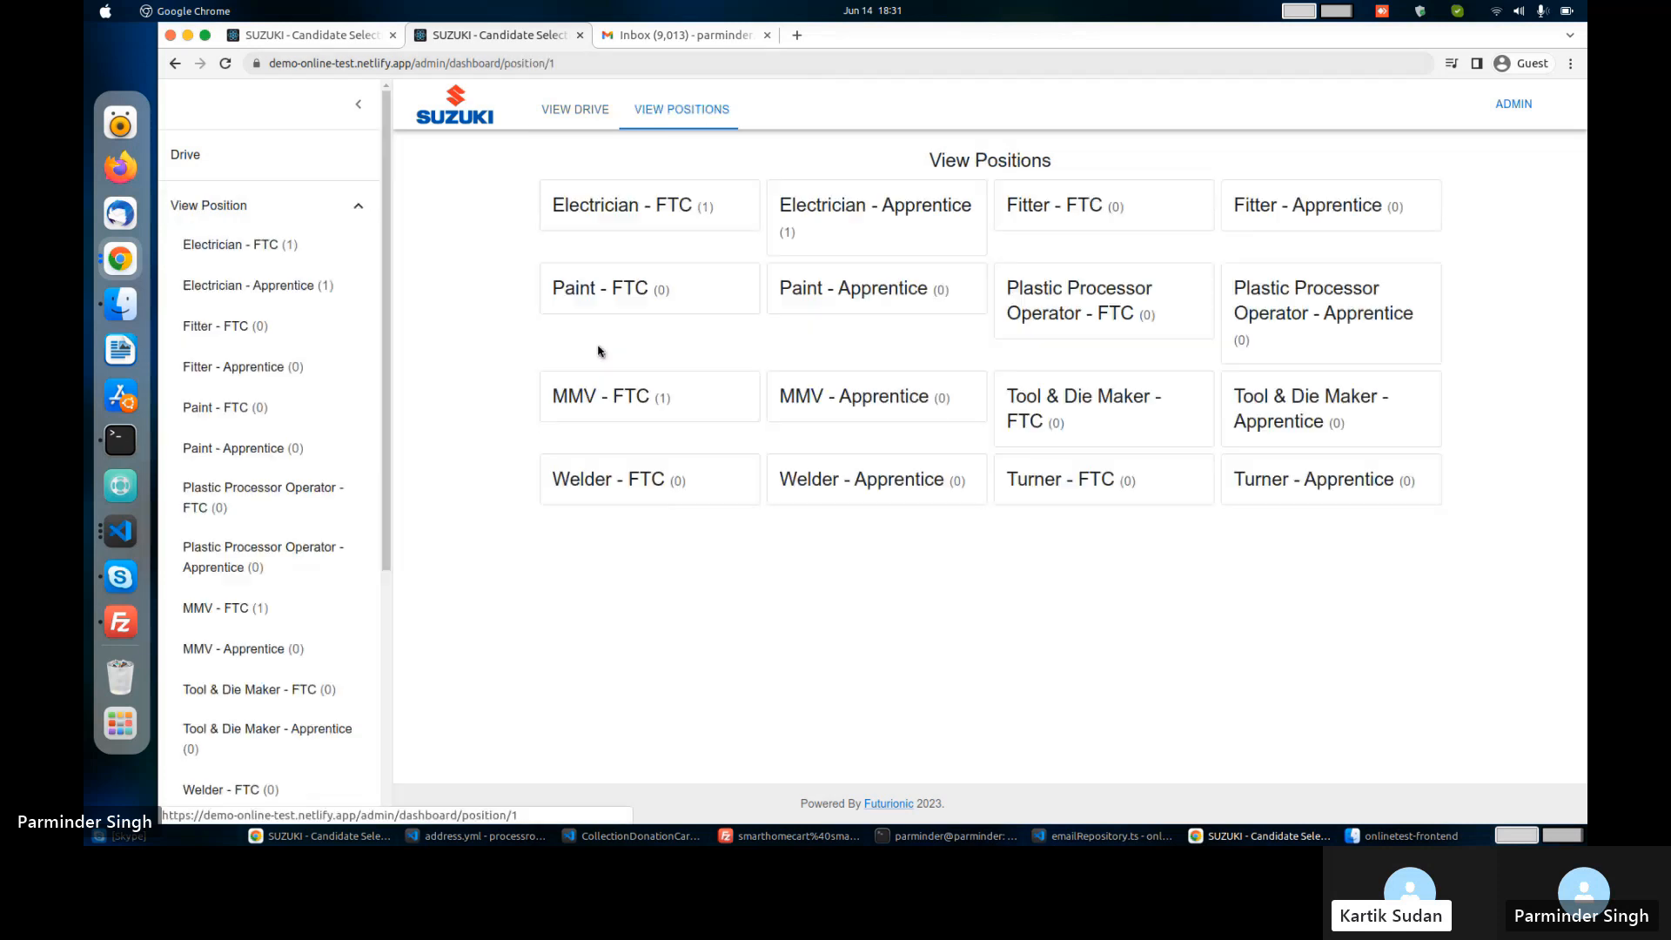
pyautogui.click(841, 228)
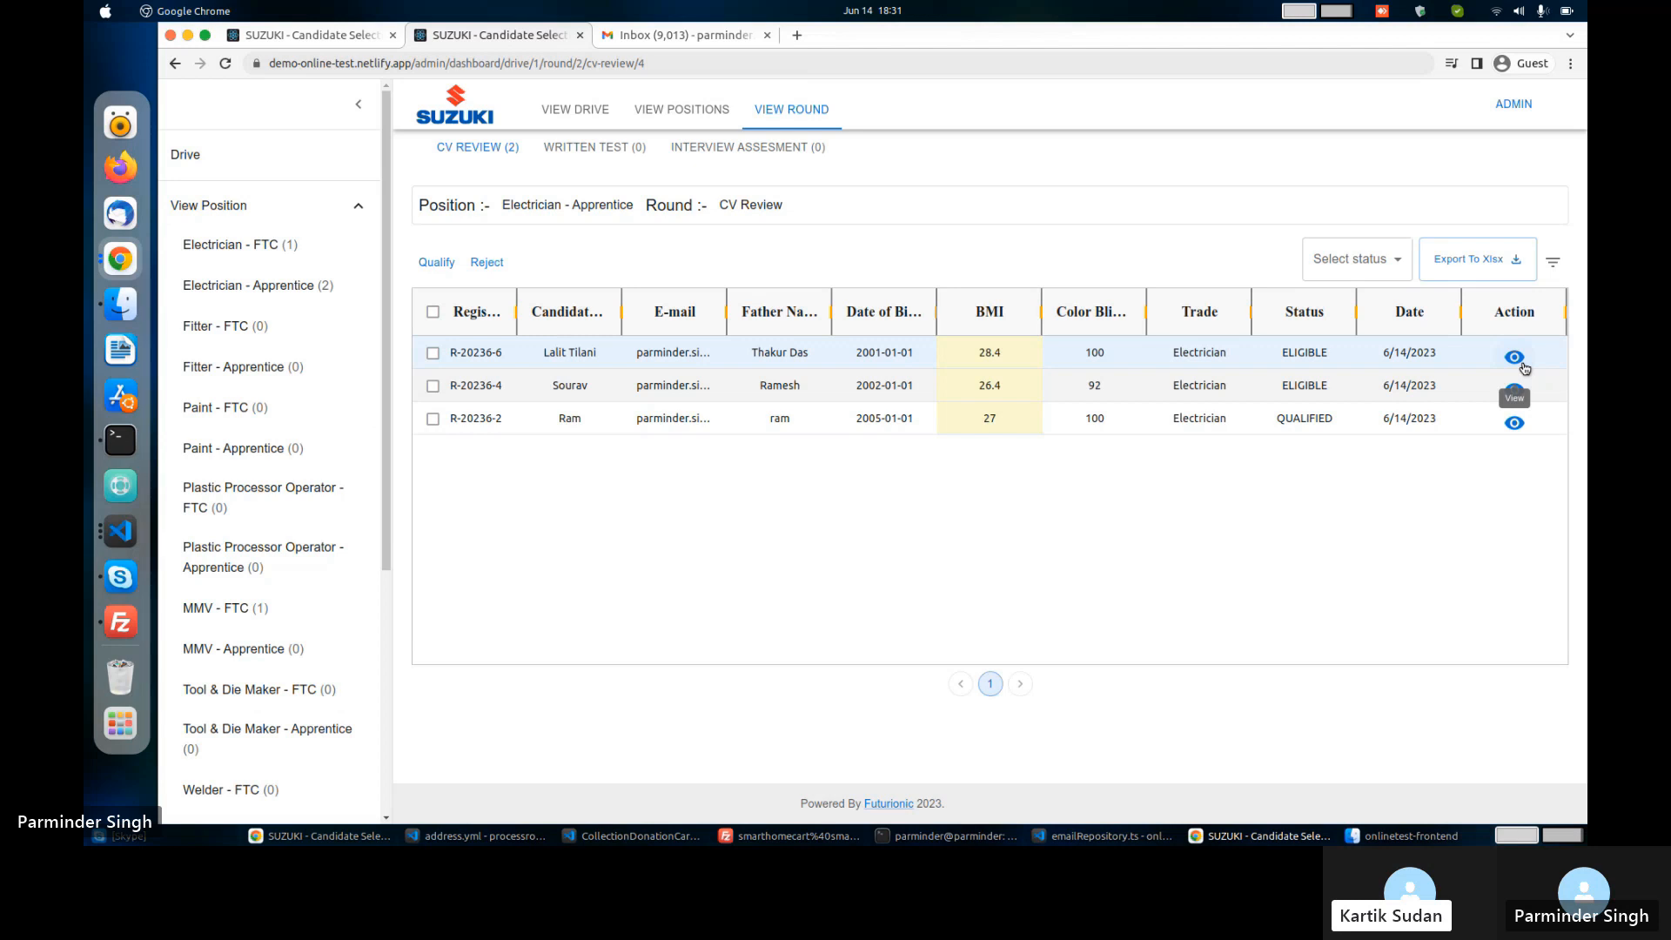
# Open the first candidate's details, expand Address Details, and preview their Personal Data Form PDF.
pyautogui.click(1518, 360)
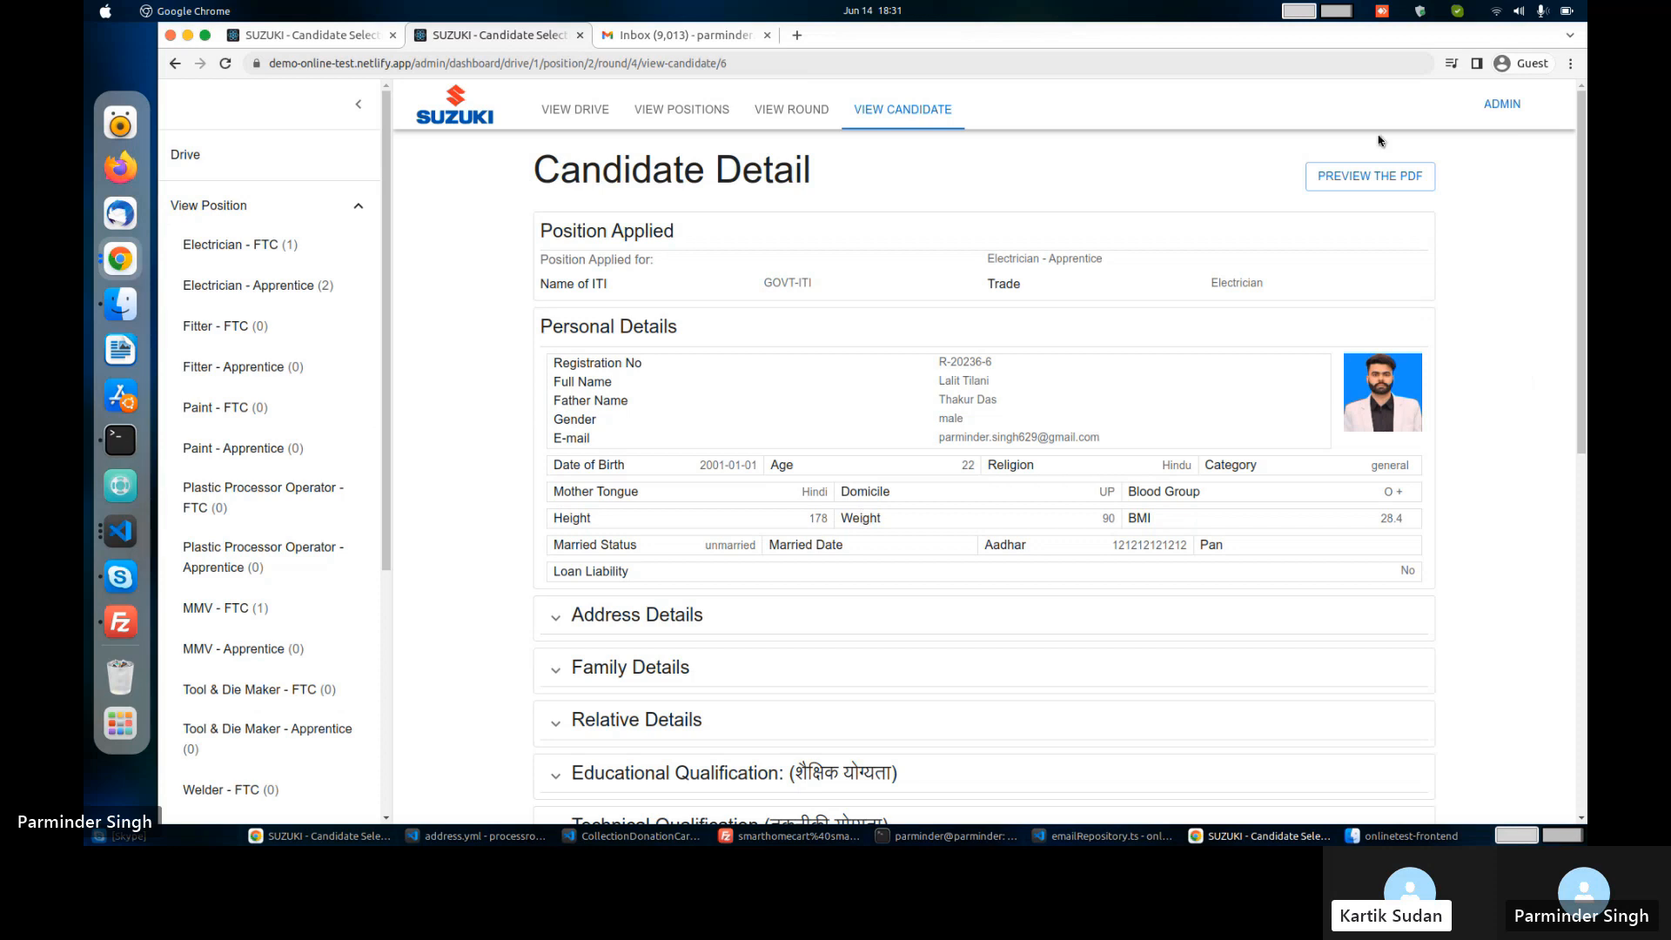
pyautogui.click(1362, 175)
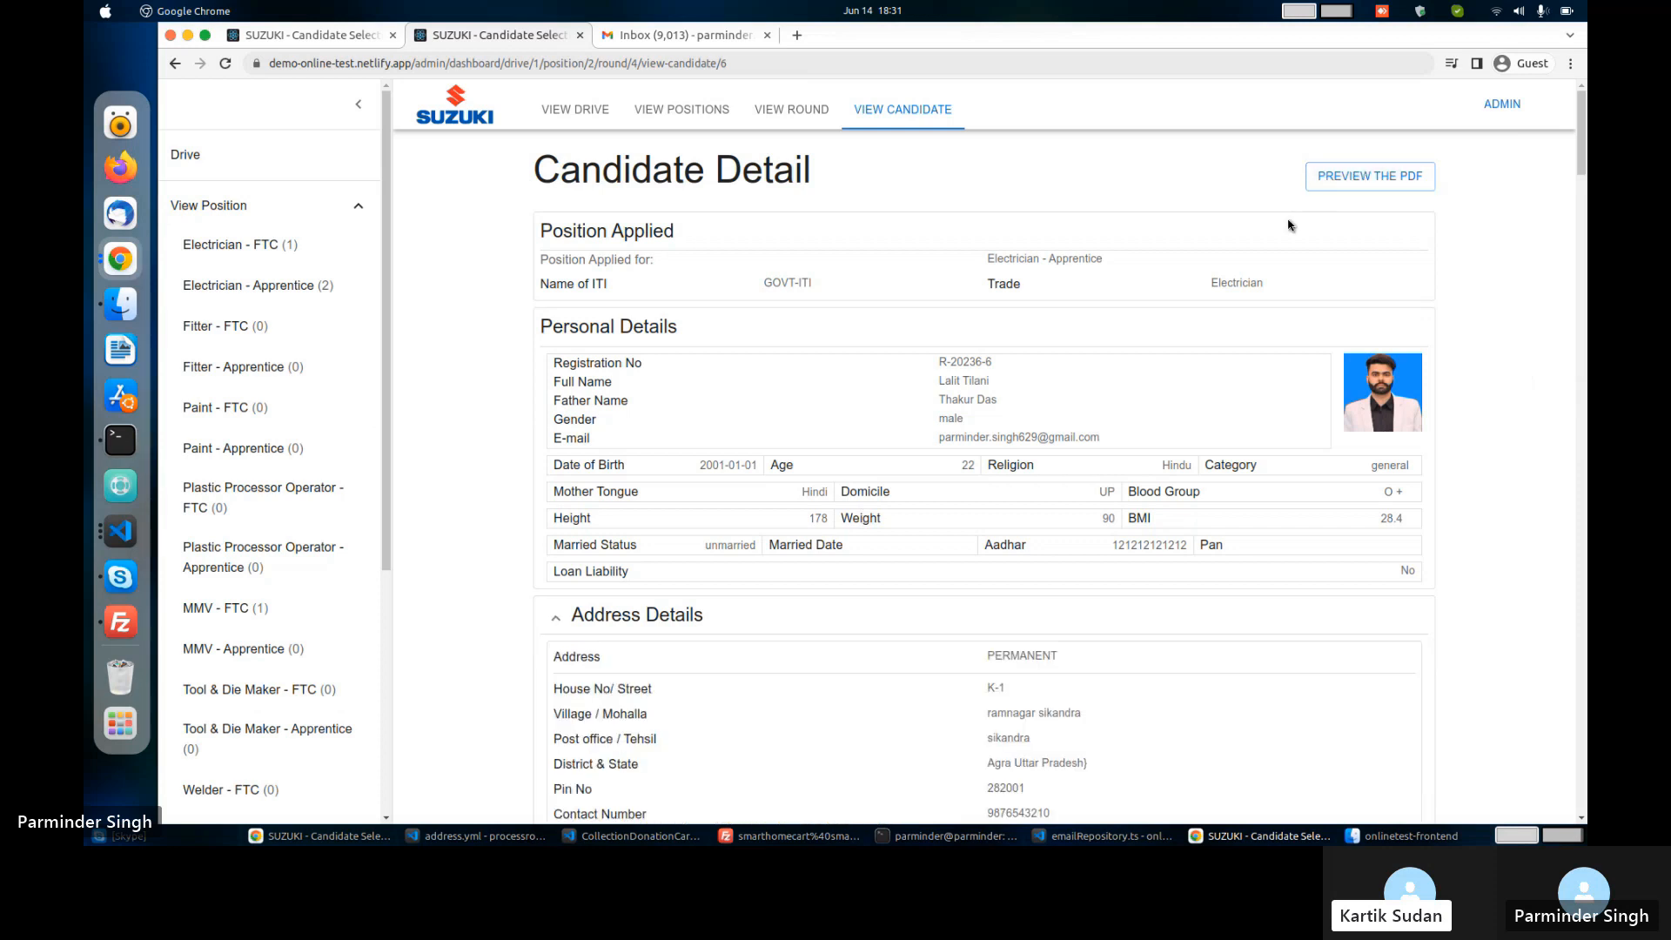
pyautogui.click(1421, 182)
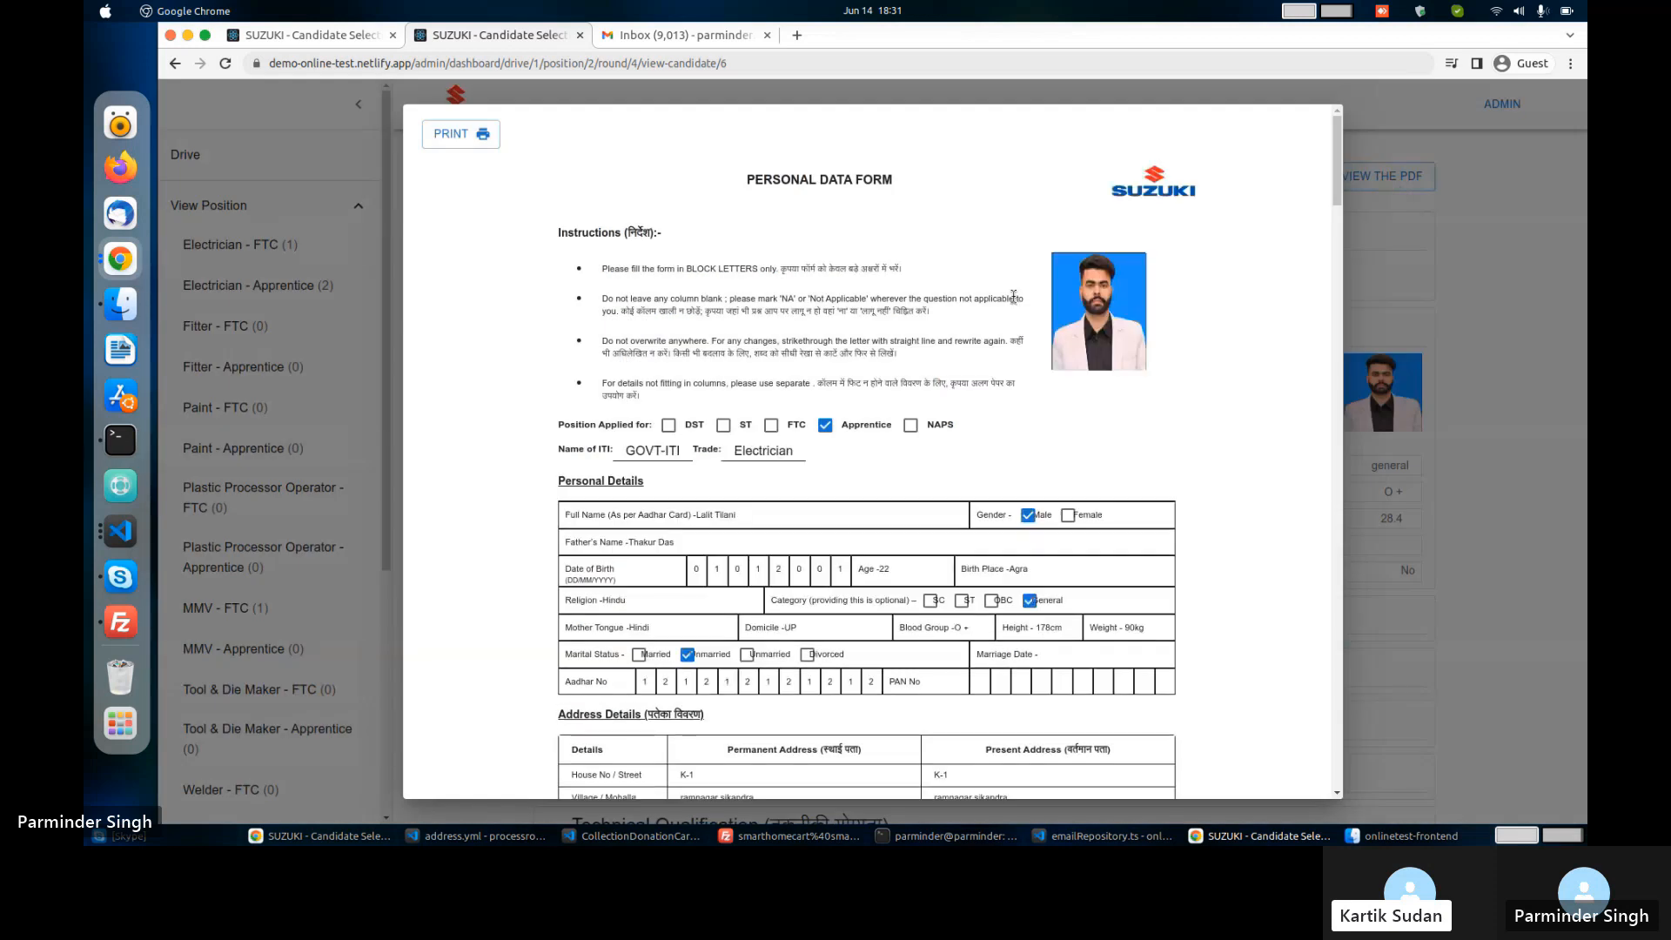
# Scroll through the 6-page Personal Data Form print preview, cancel printing, and close the PDF preview.
pyautogui.scroll(-5, 1013, 296)
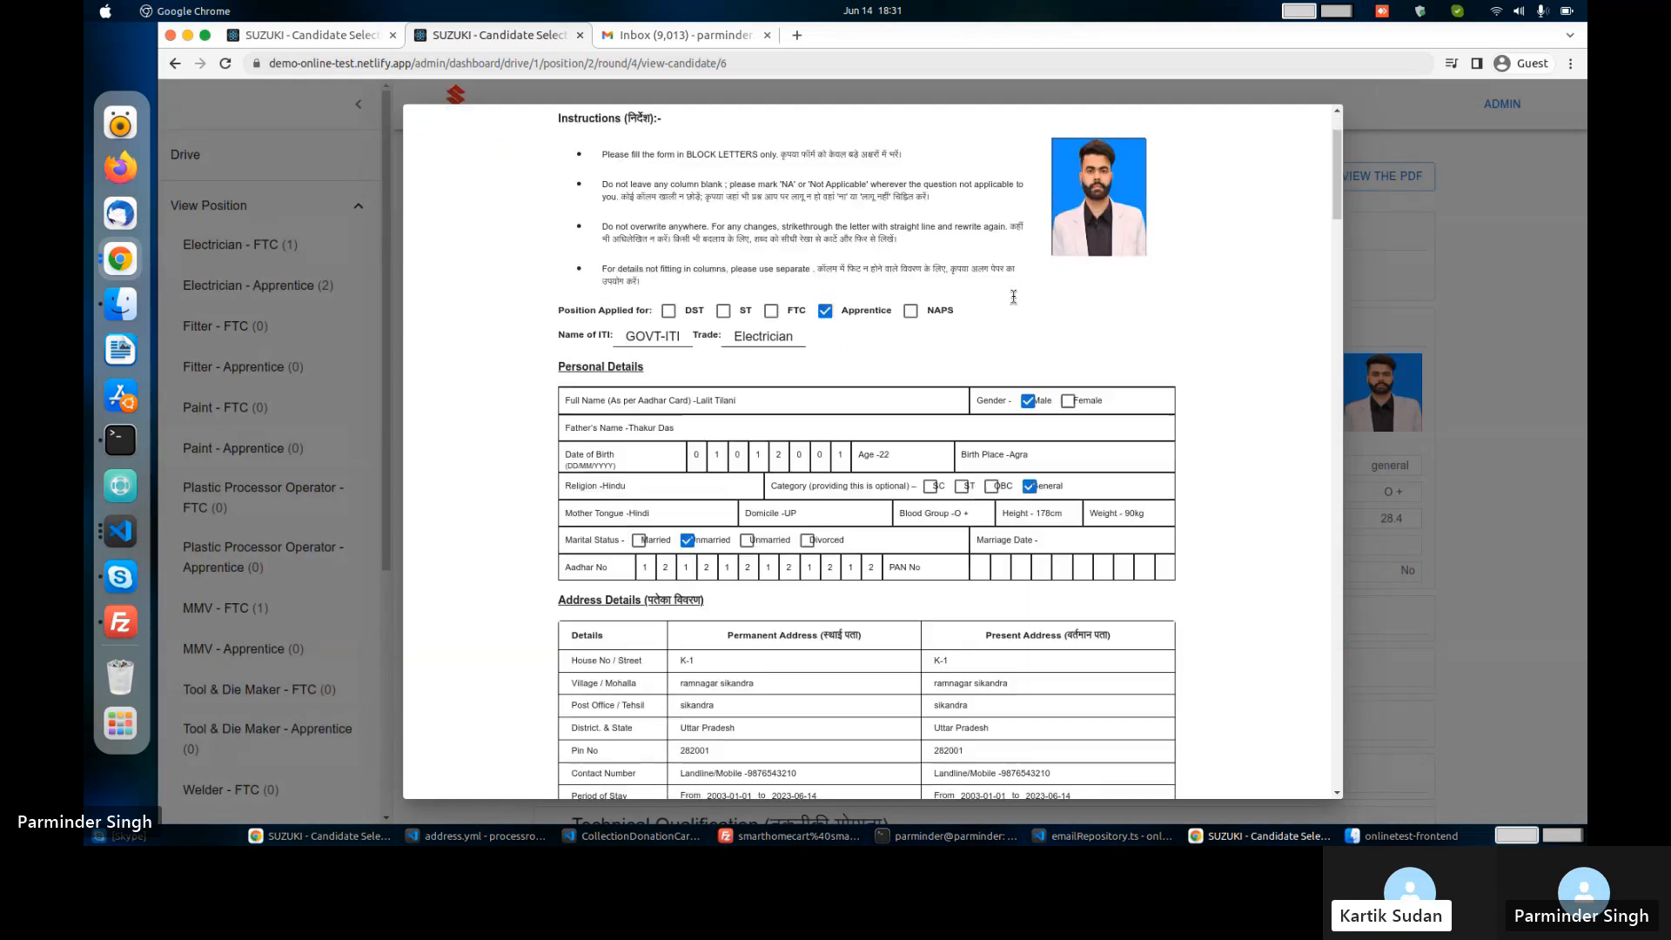
pyautogui.scroll(4, 922, 290)
pyautogui.scroll(2, 920, 289)
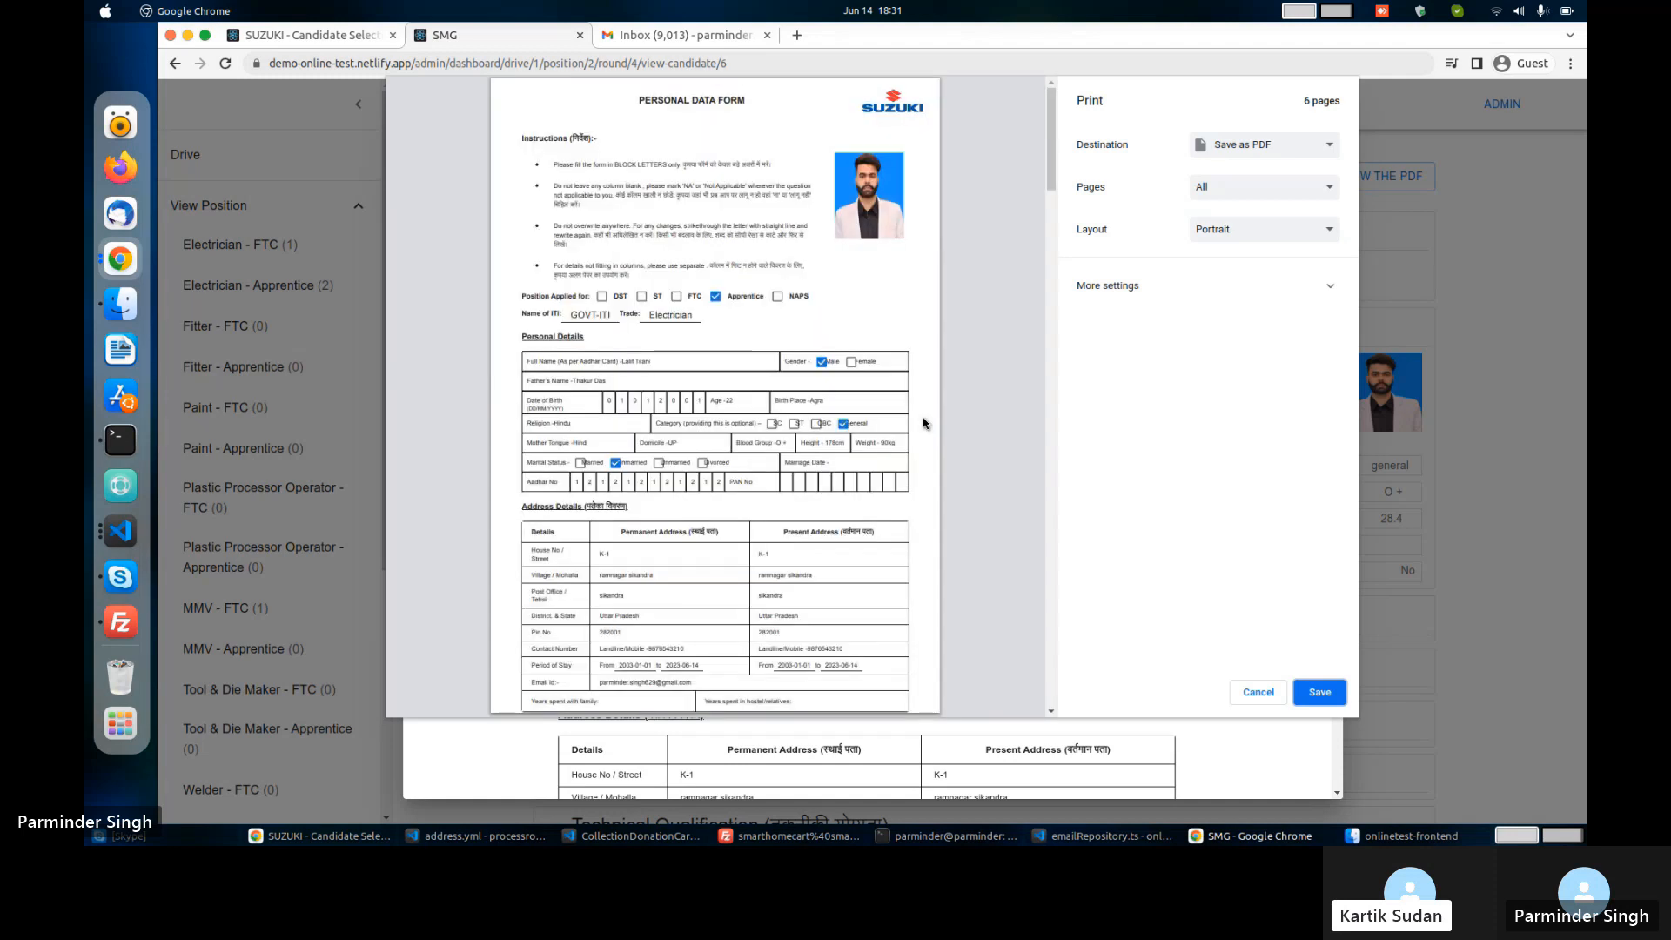
pyautogui.scroll(-20, 924, 424)
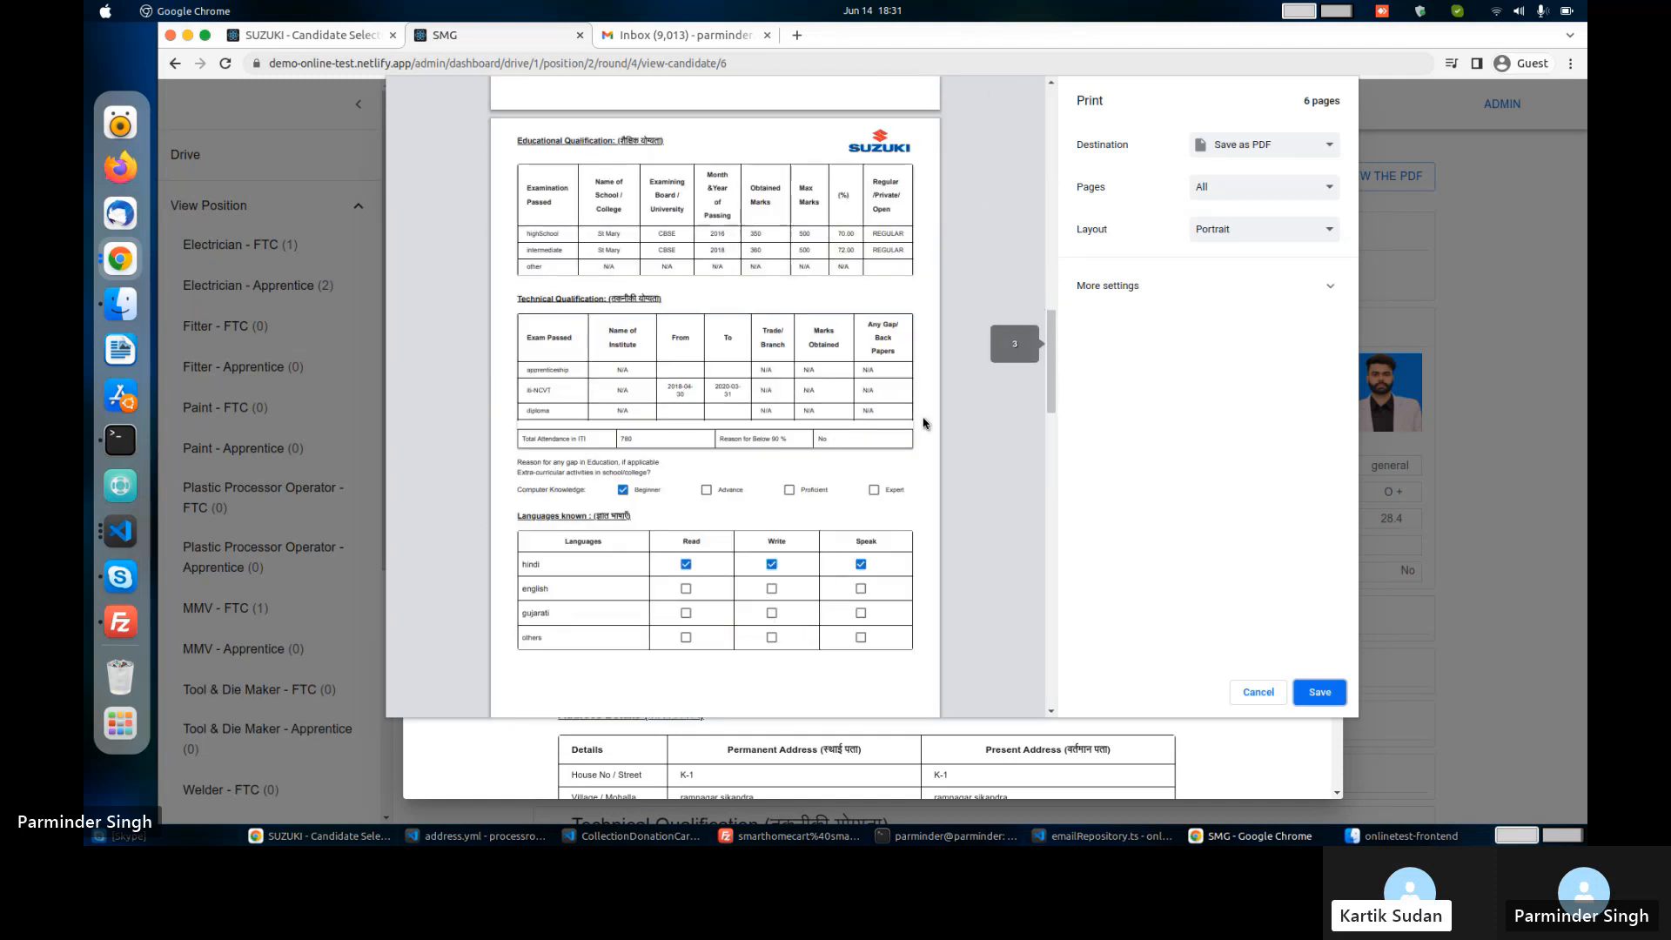
pyautogui.scroll(-8, 923, 424)
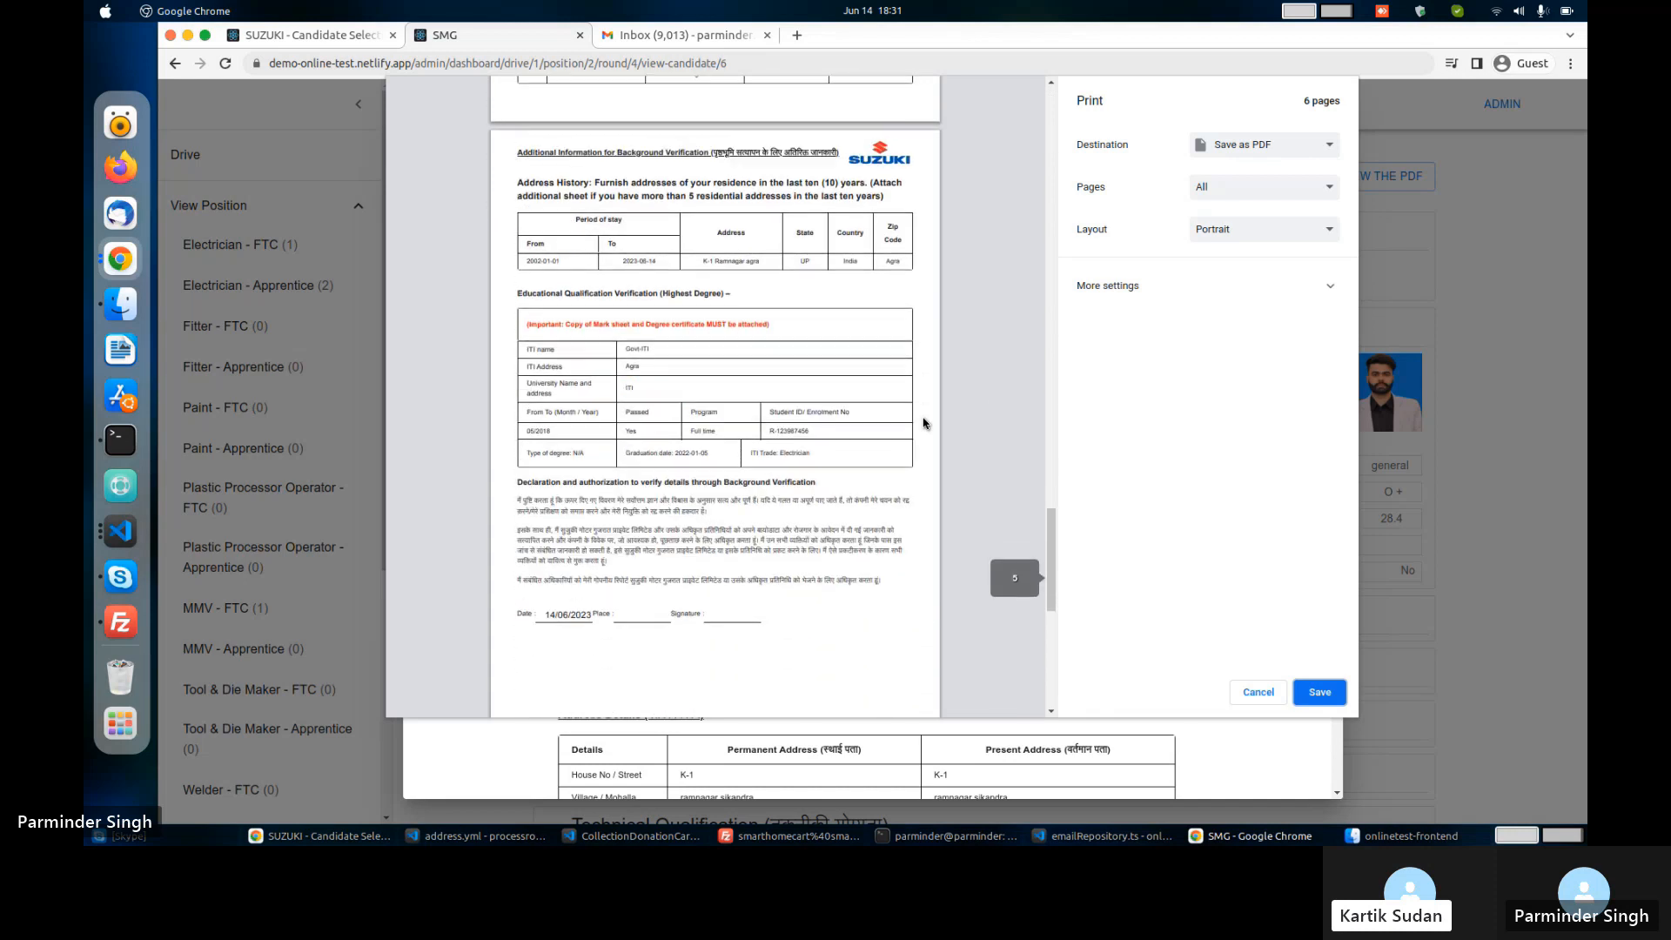
pyautogui.scroll(-5, 923, 424)
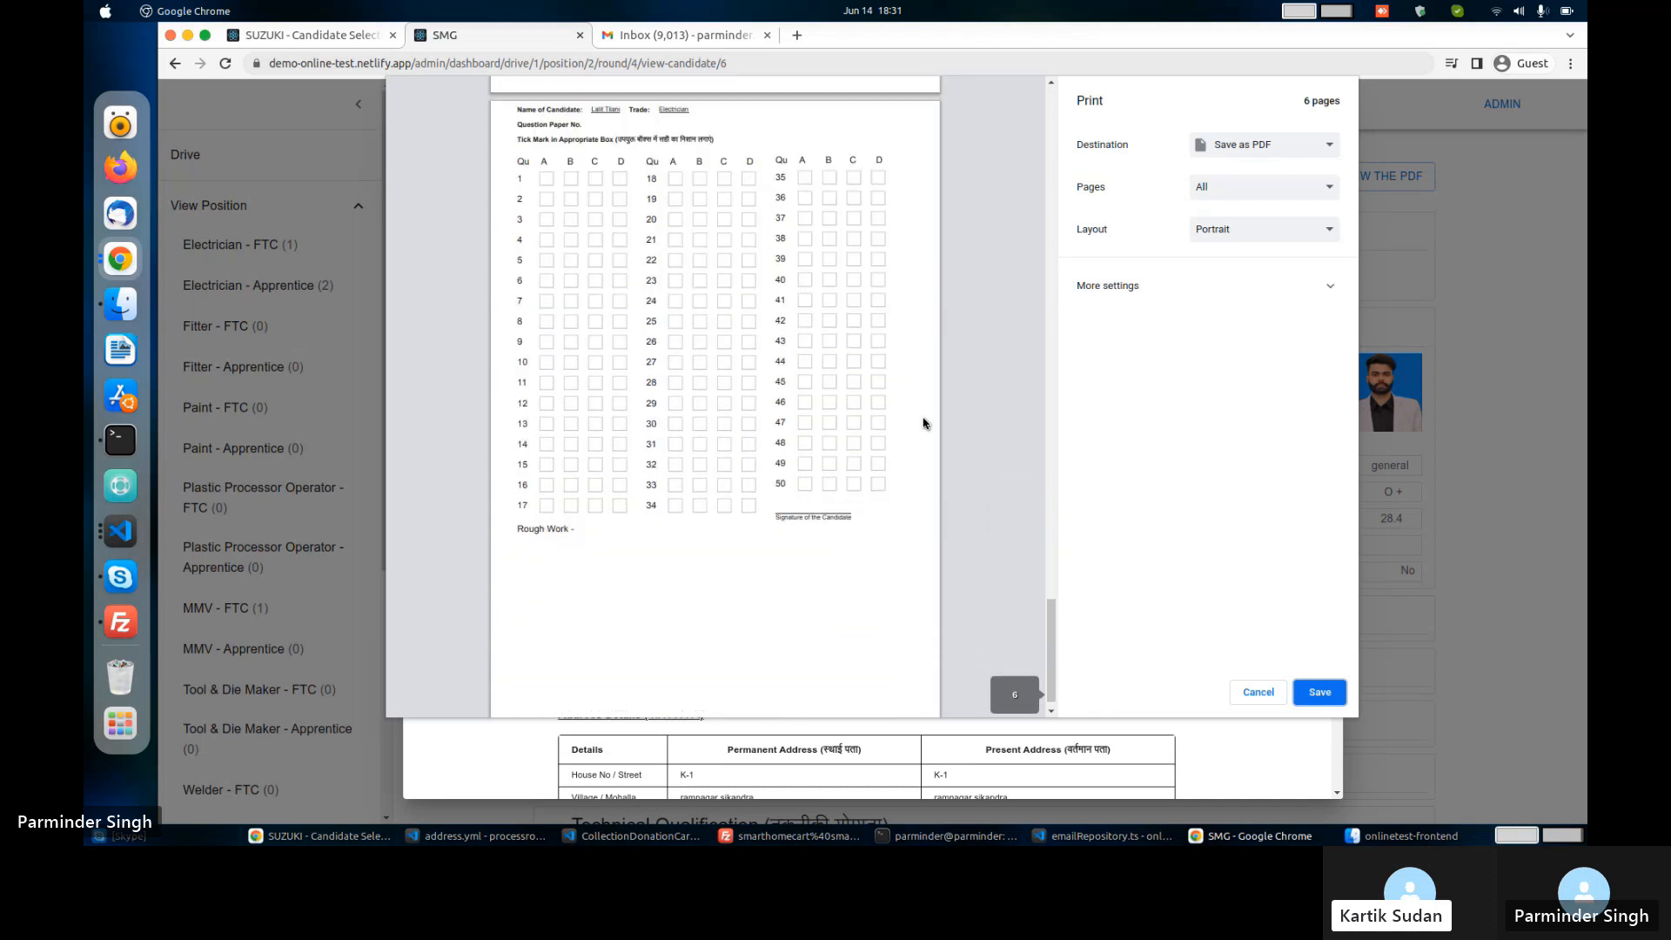
pyautogui.scroll(20, 923, 424)
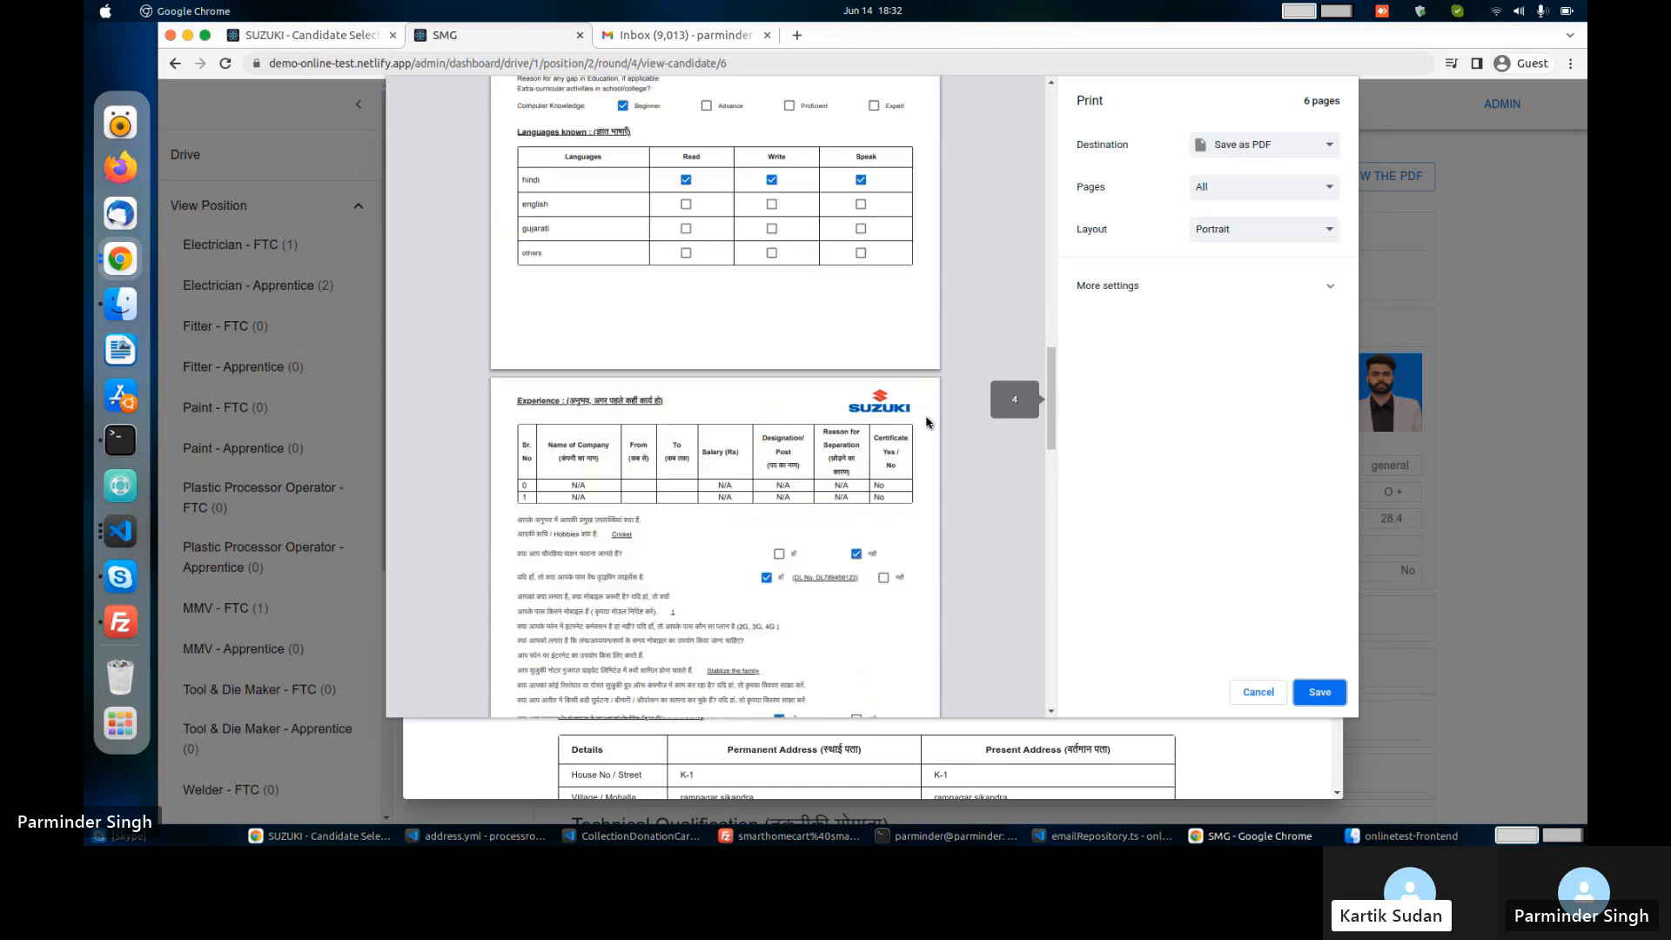
pyautogui.scroll(15, 927, 423)
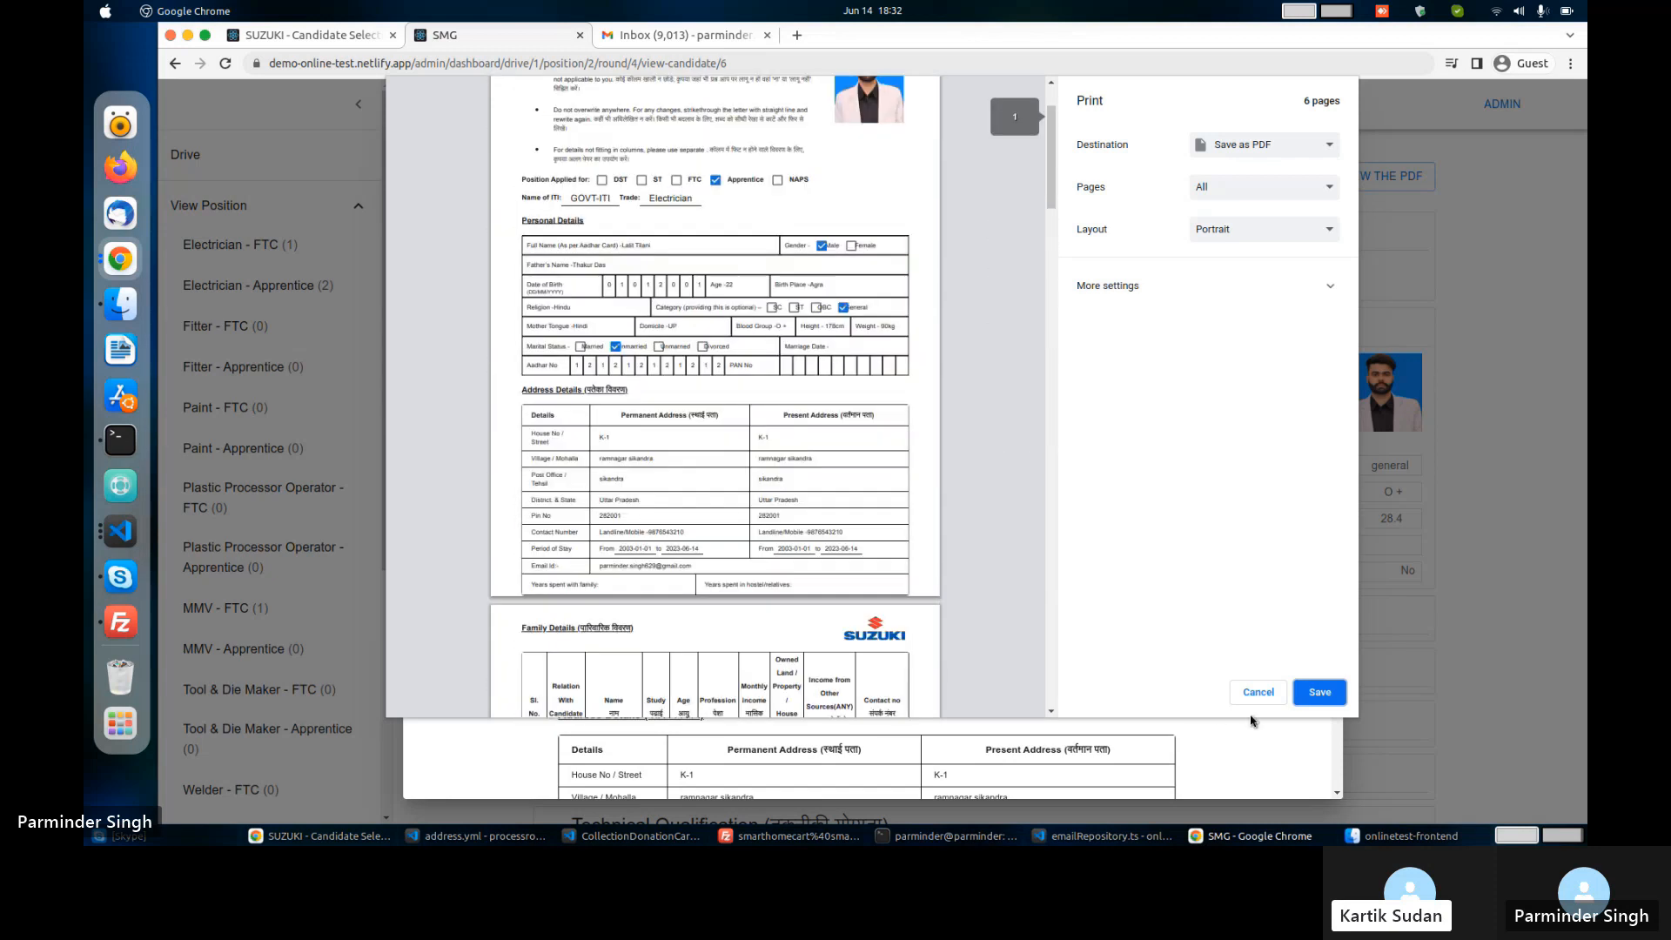
pyautogui.click(1256, 687)
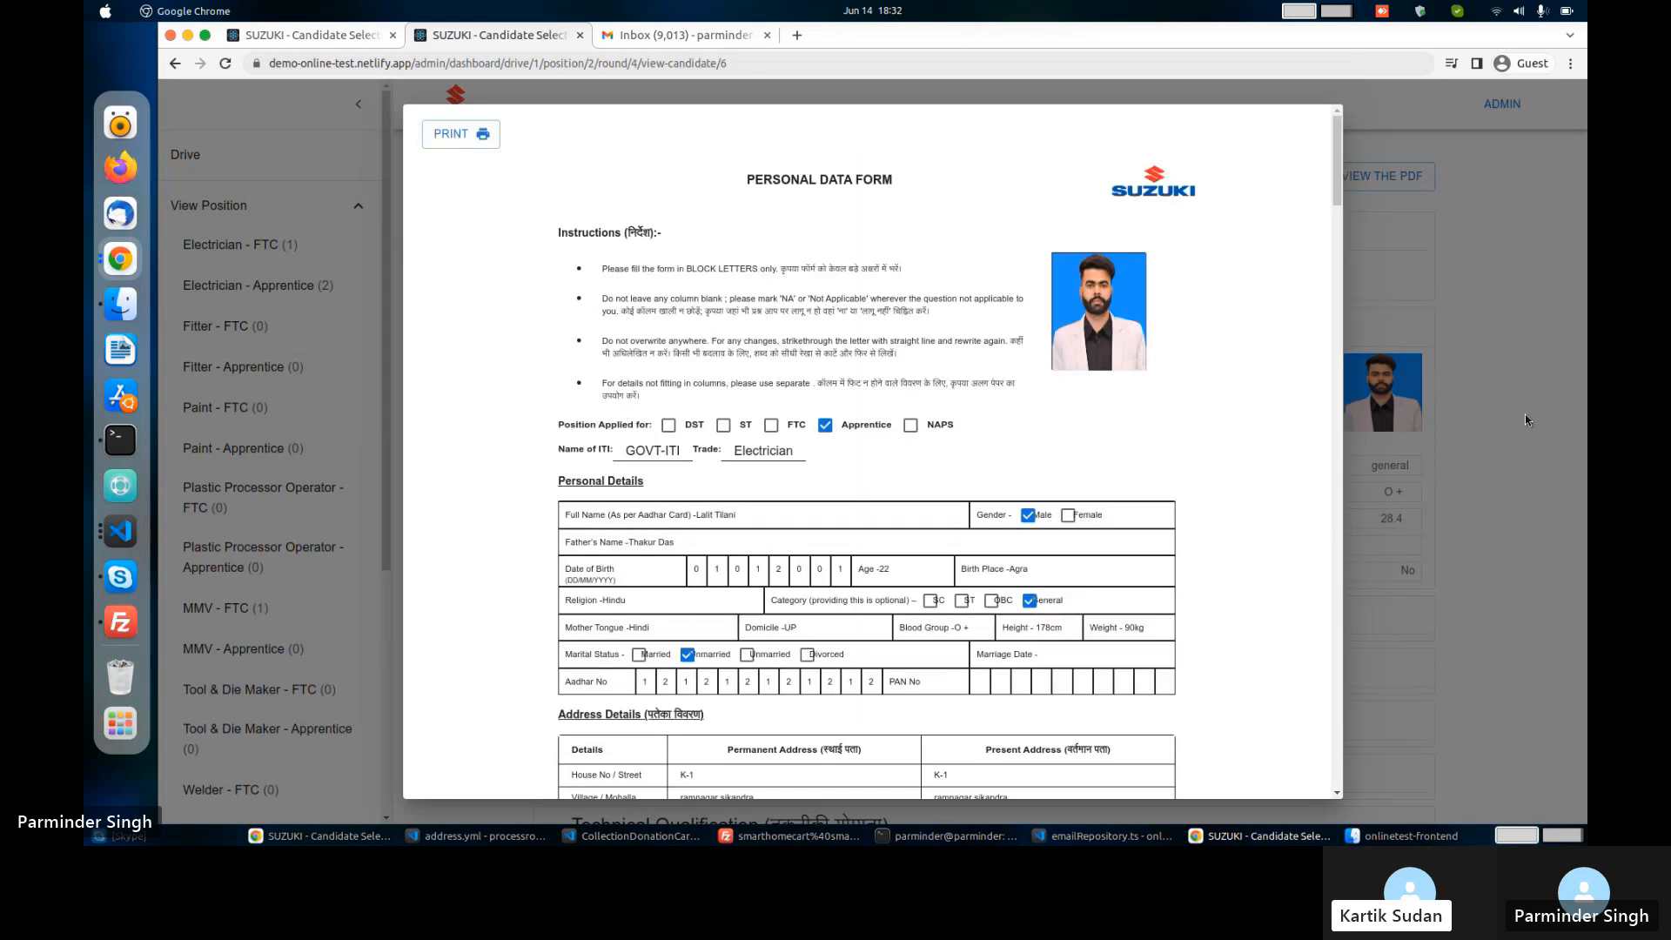
pyautogui.click(1510, 207)
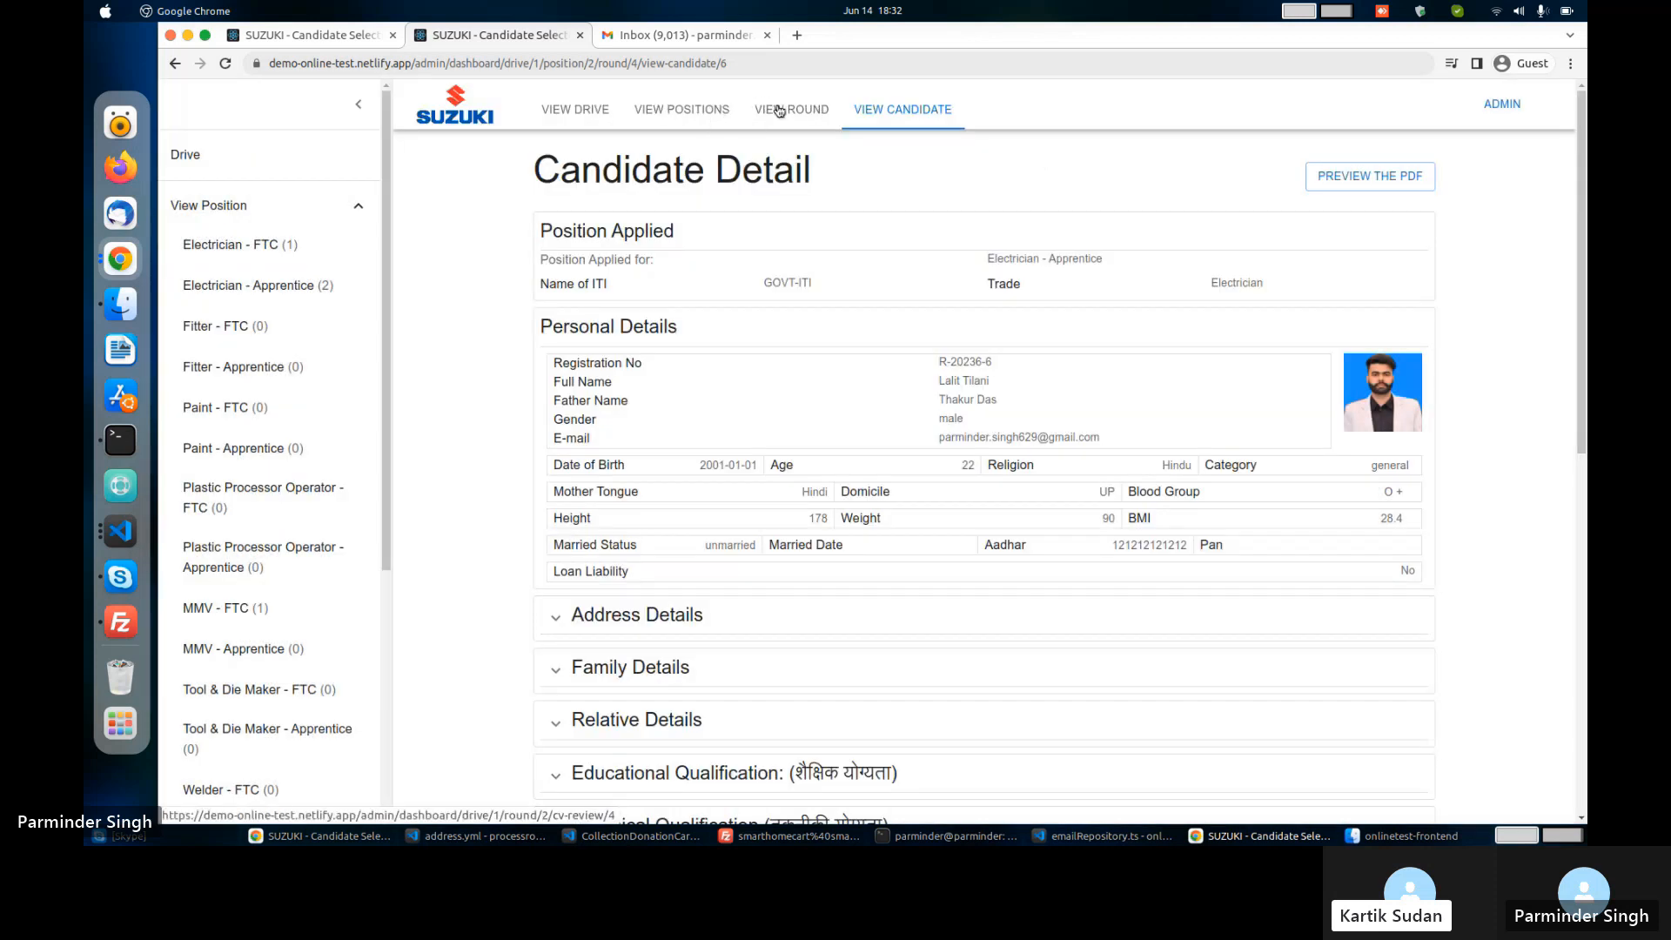
# Back in the CV Review list, select the first candidate and mark them QUALIFIED.
pyautogui.click(779, 111)
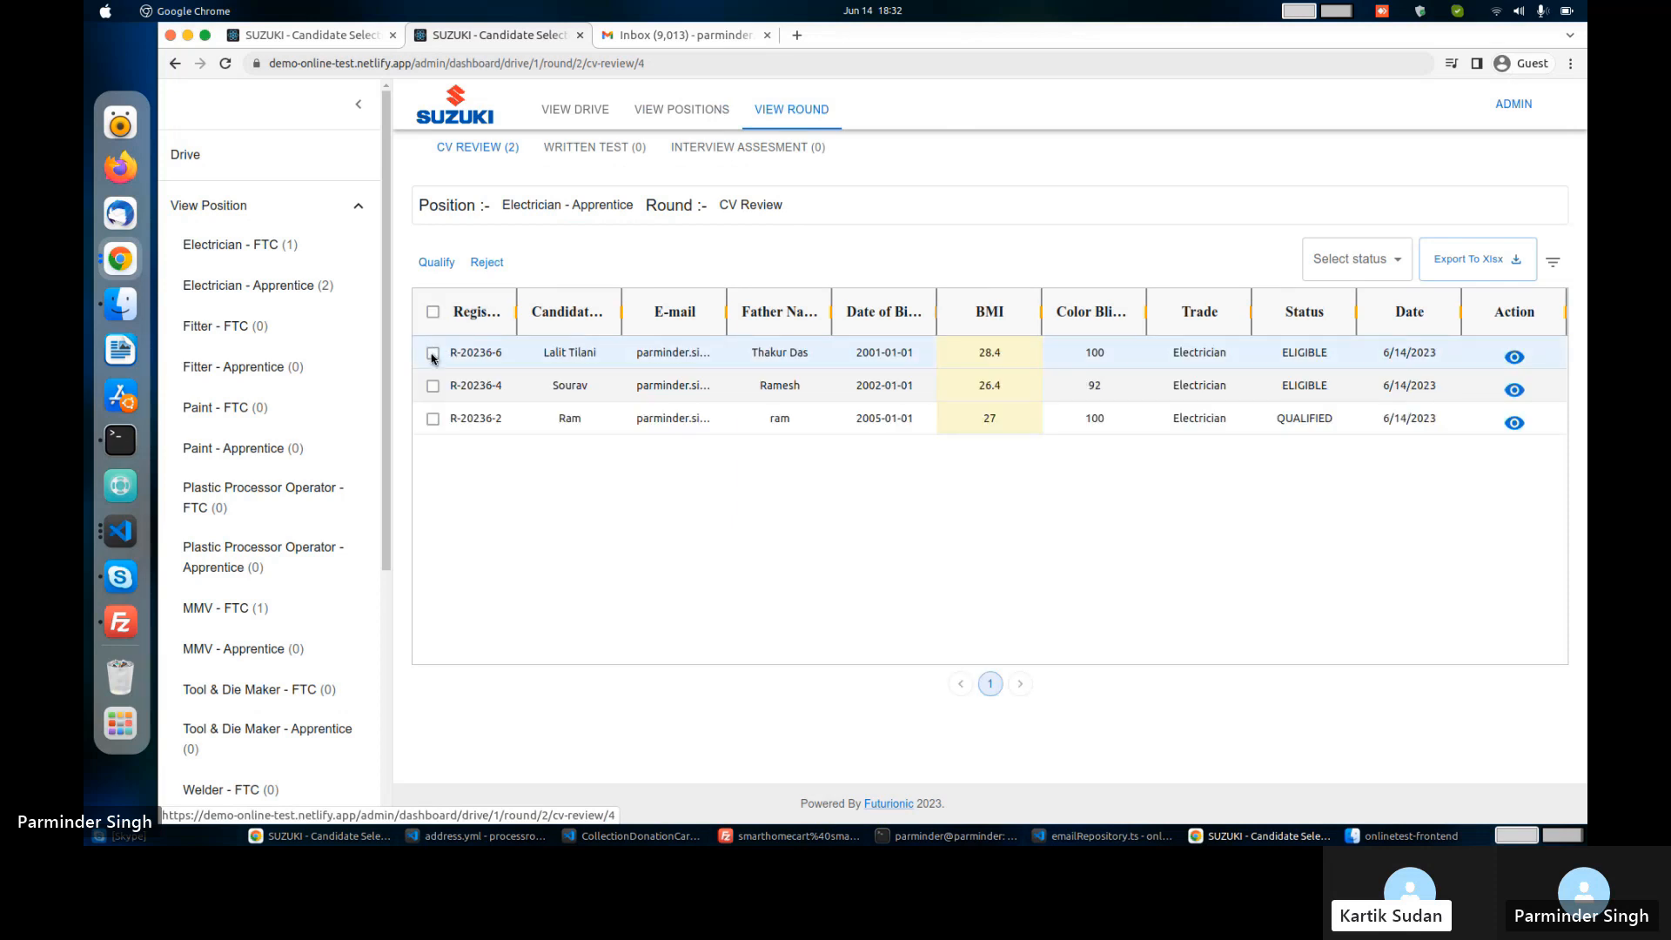
pyautogui.click(432, 356)
pyautogui.click(433, 354)
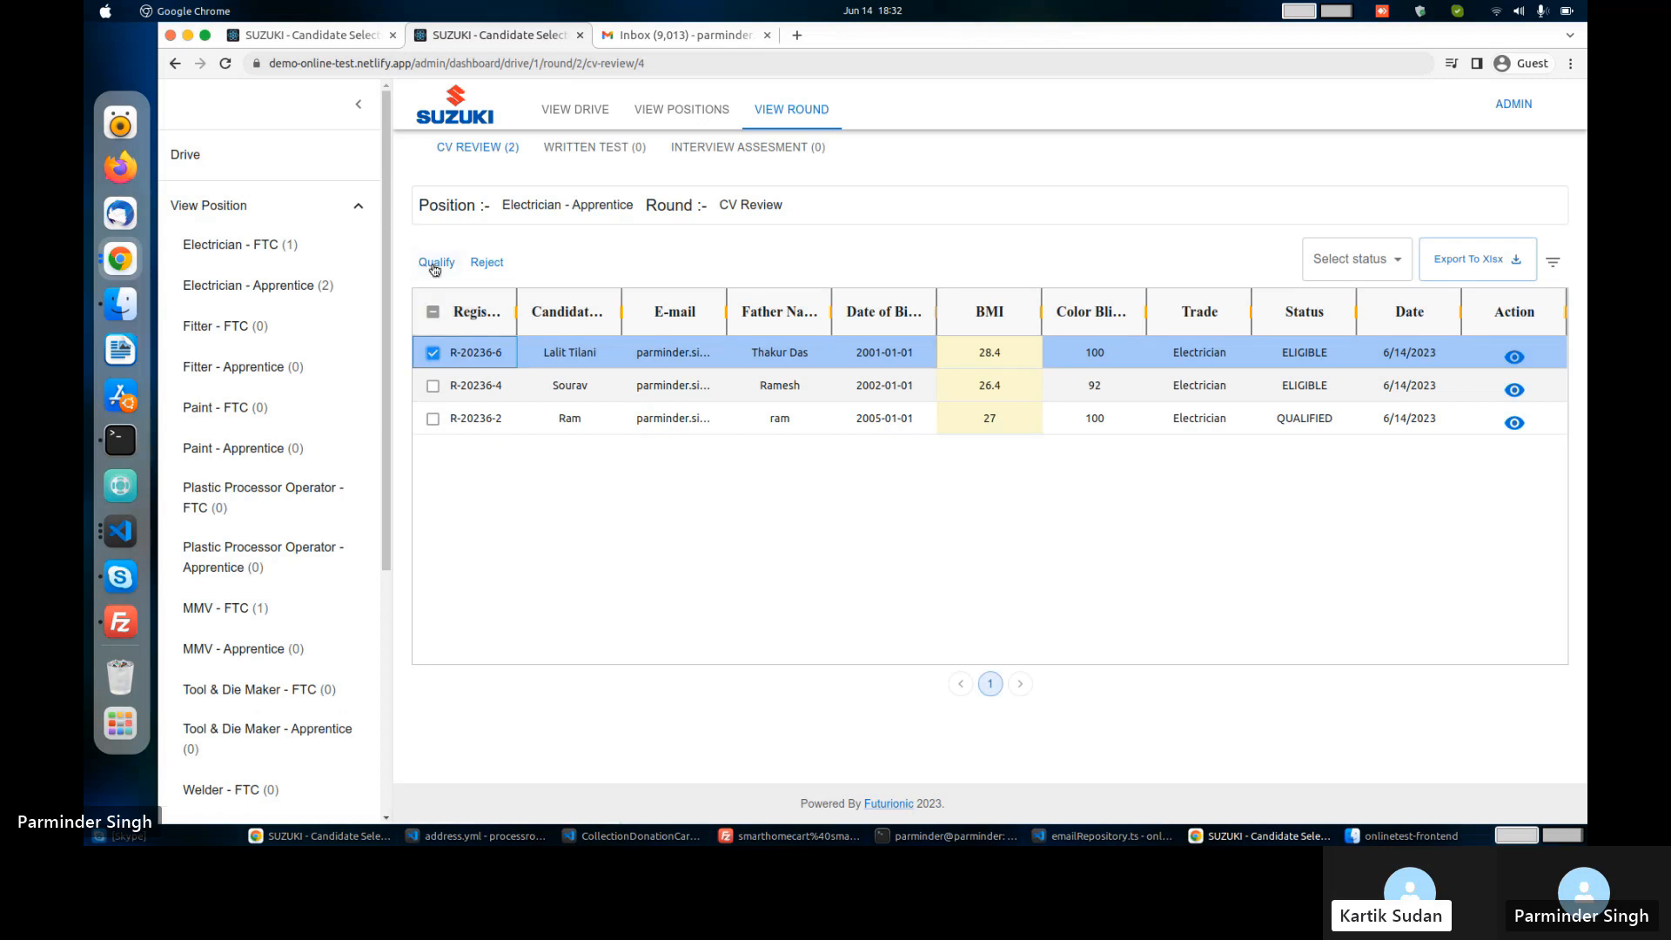
pyautogui.click(434, 270)
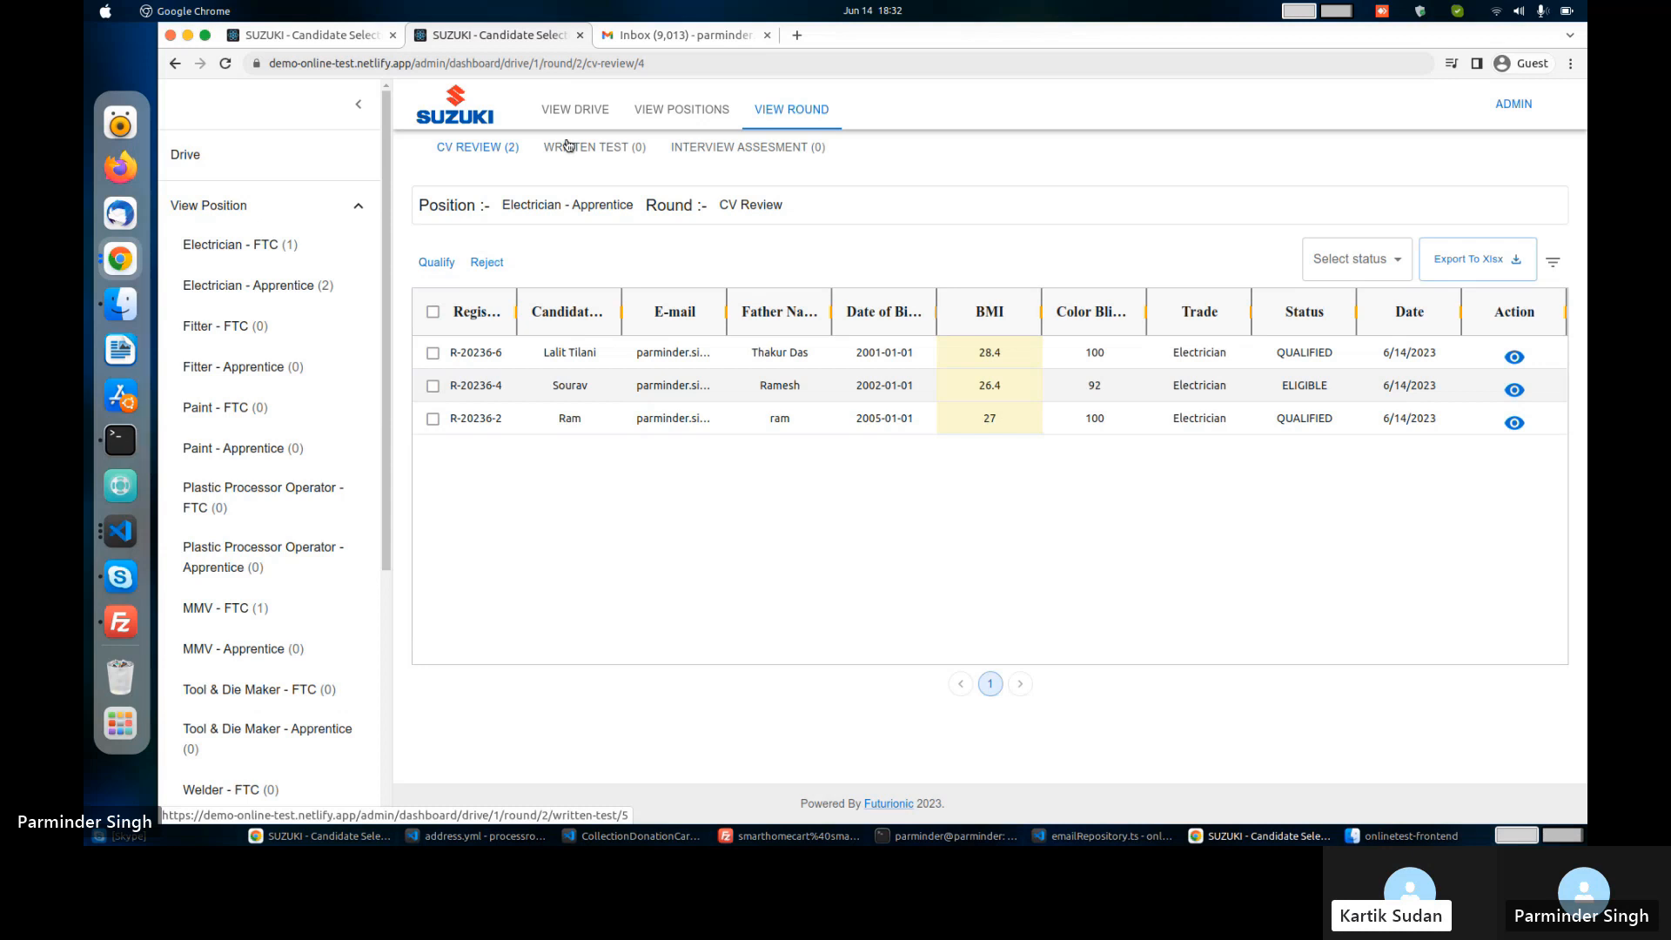
# Open the Written Test round and send the trade-test link to its first candidate.
pyautogui.click(568, 145)
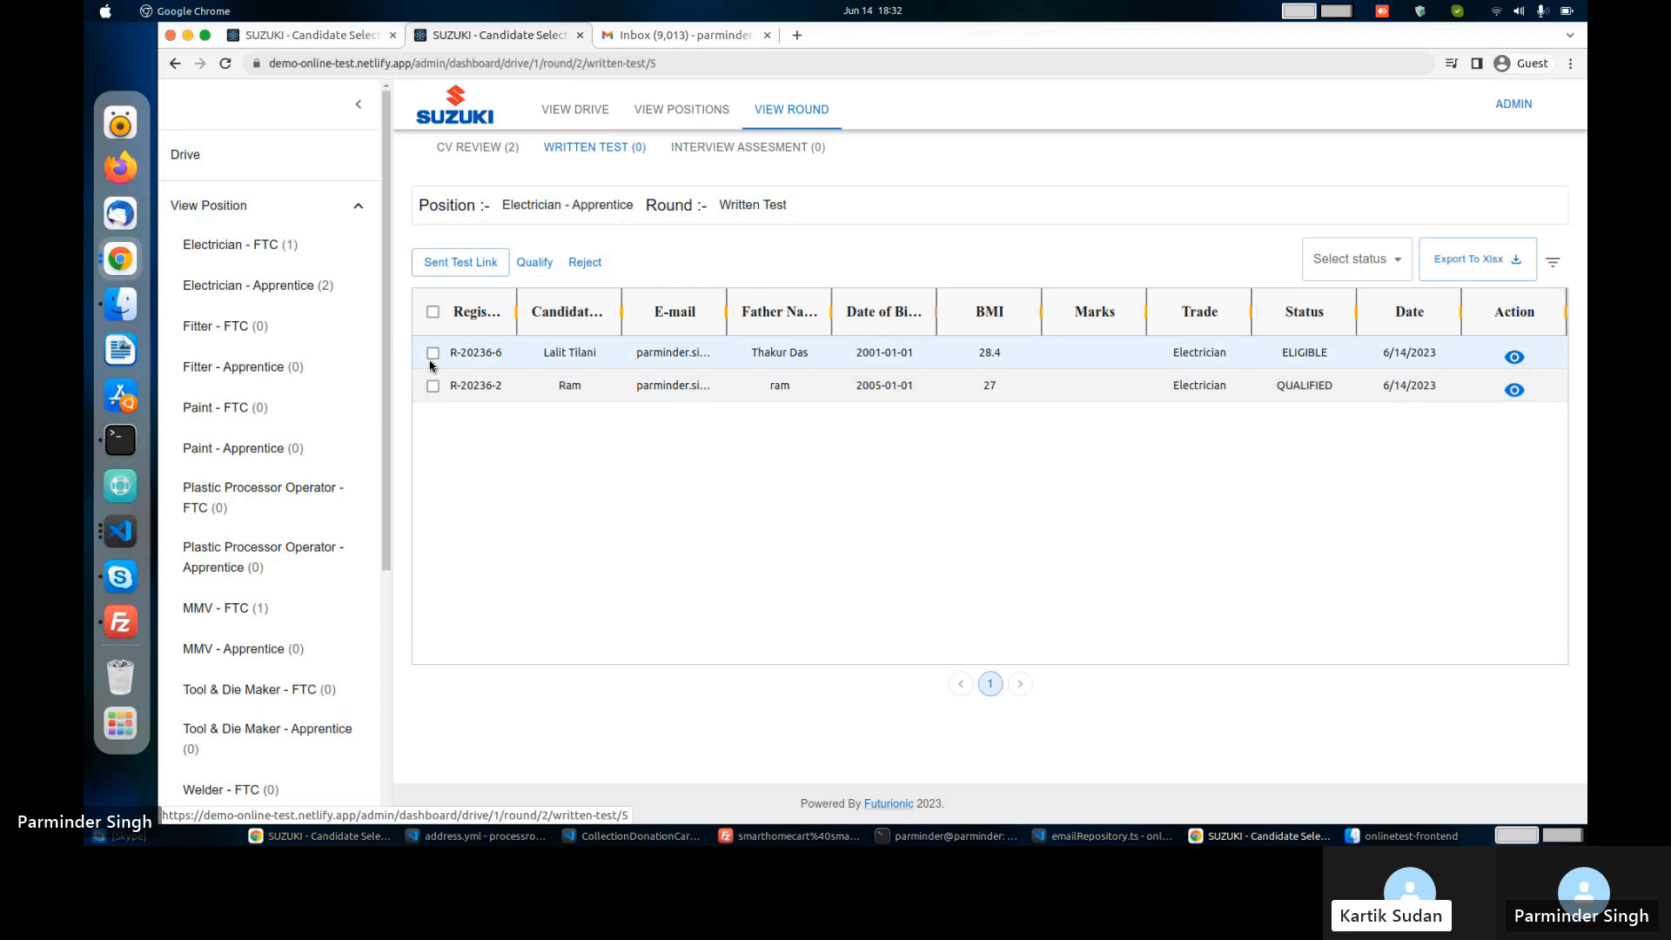
pyautogui.click(432, 364)
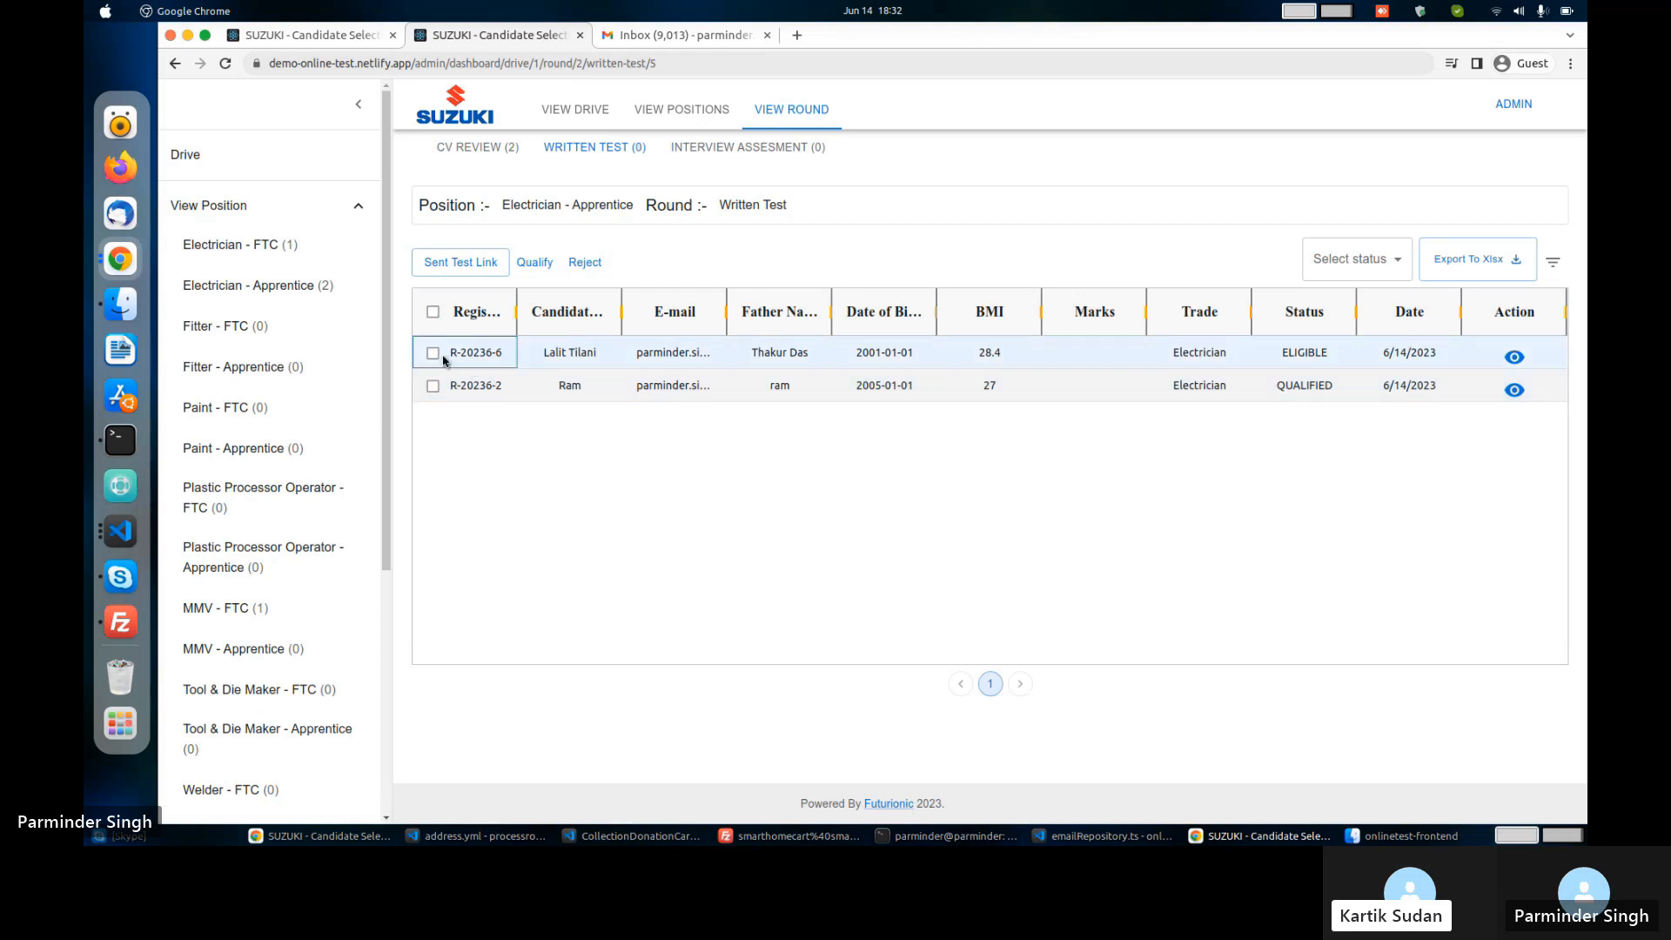
pyautogui.click(433, 352)
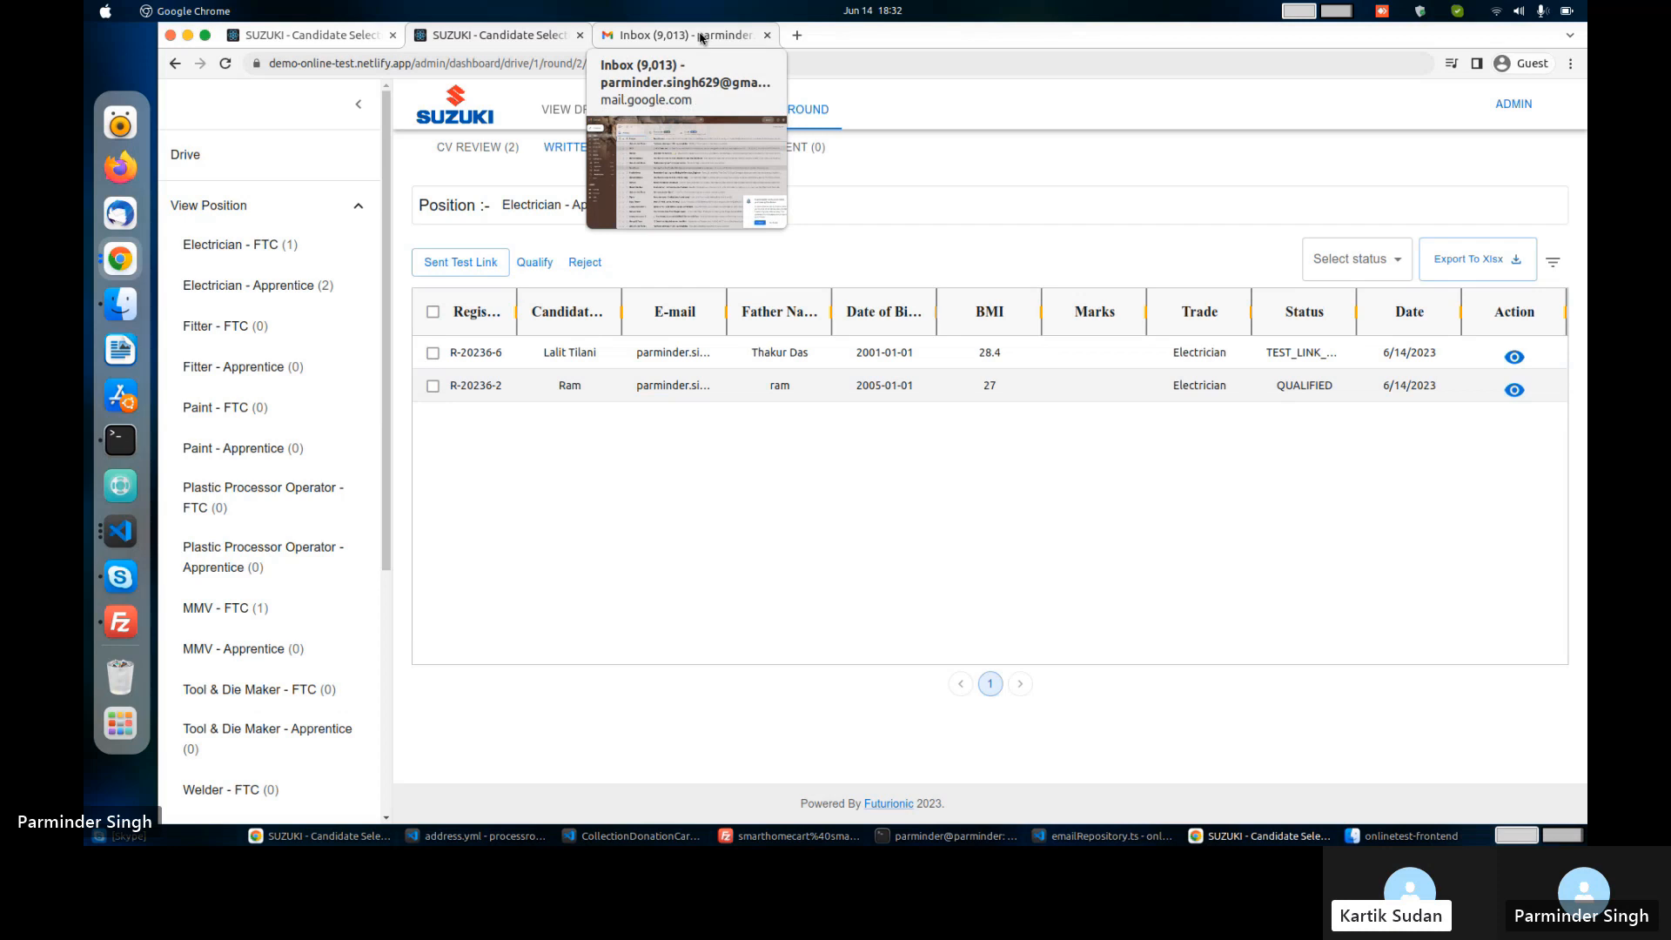
# Refresh Gmail, open the 'Link for Trade test.' email and expand its earlier registration-ID message.
pyautogui.click(702, 36)
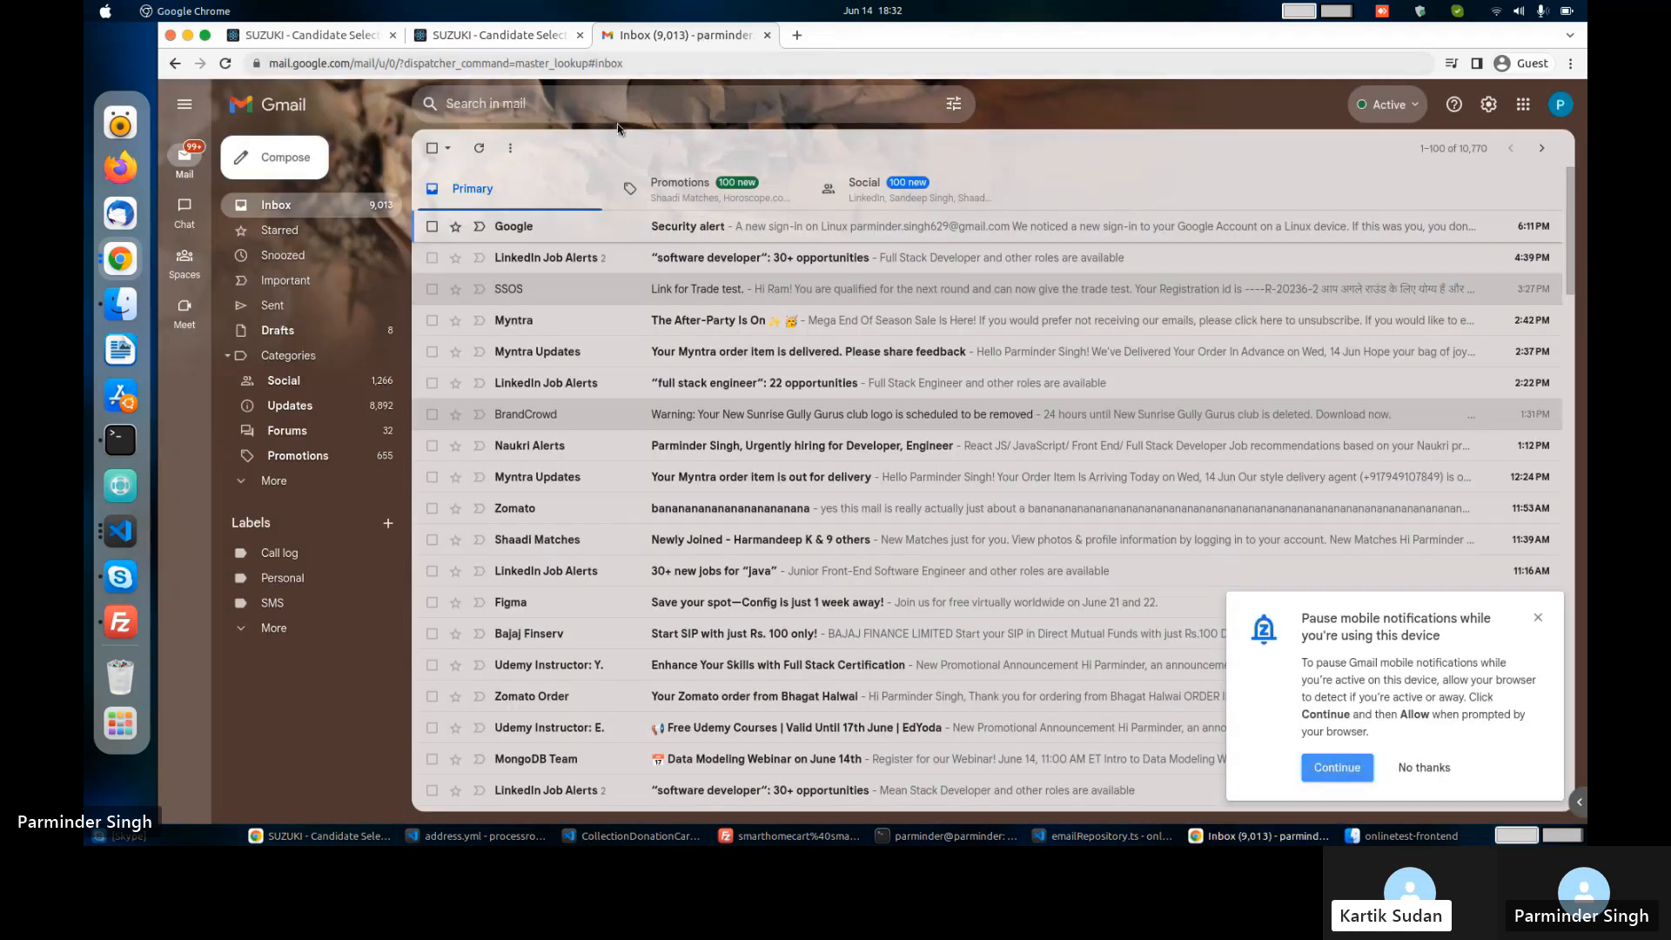
pyautogui.click(486, 149)
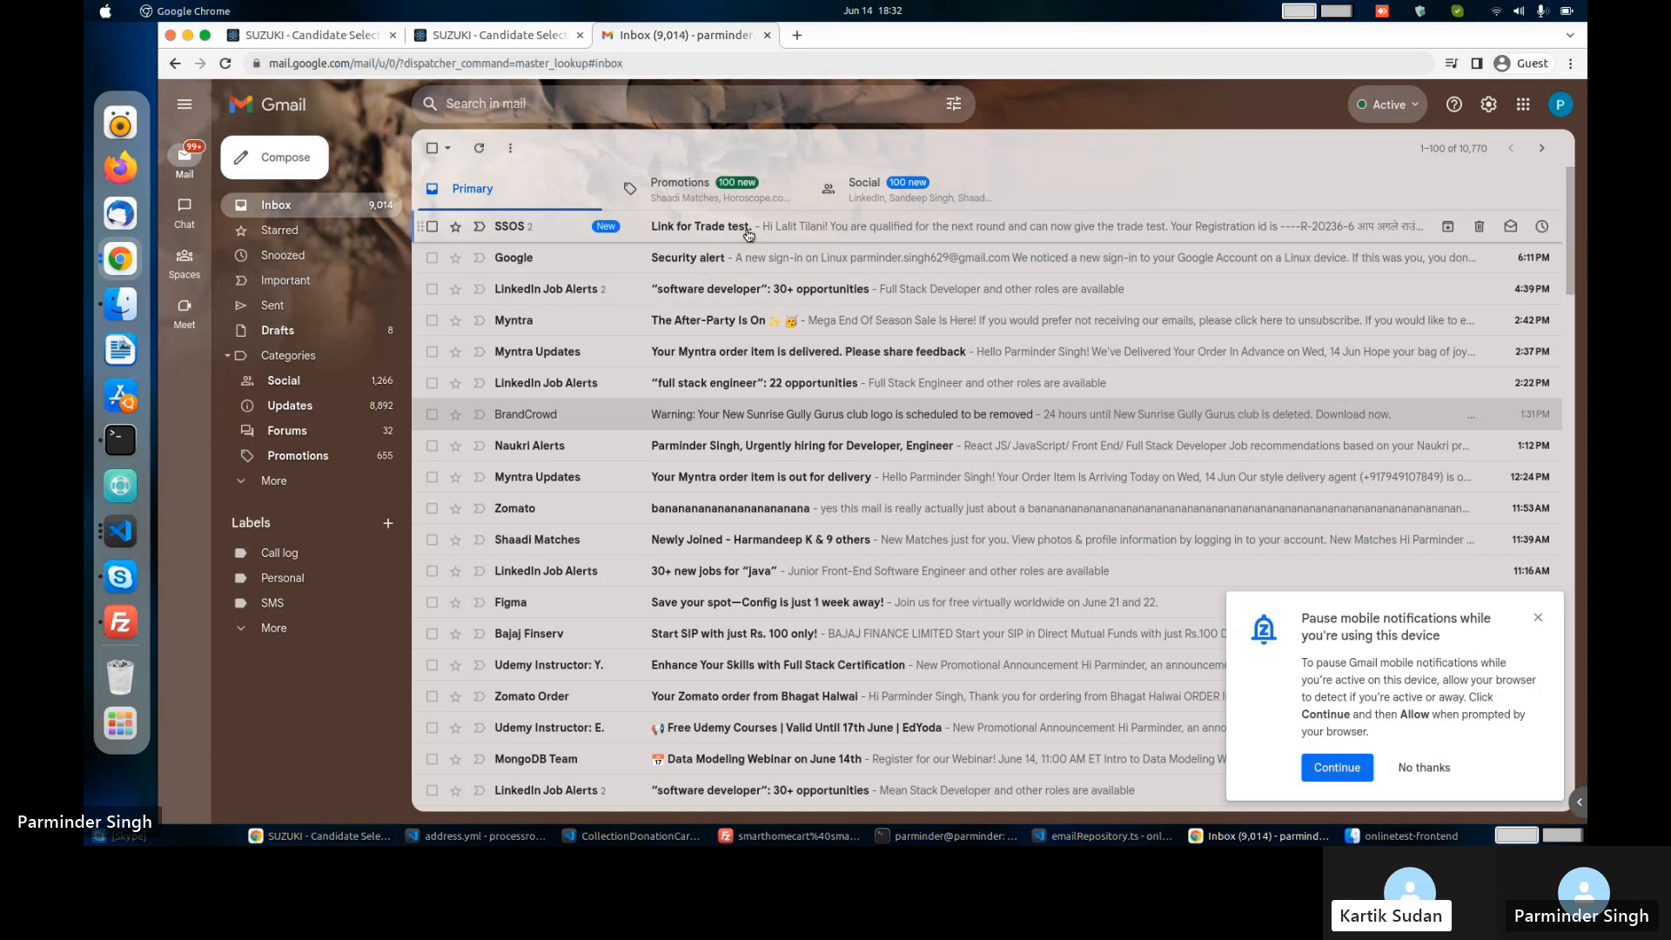
pyautogui.click(747, 228)
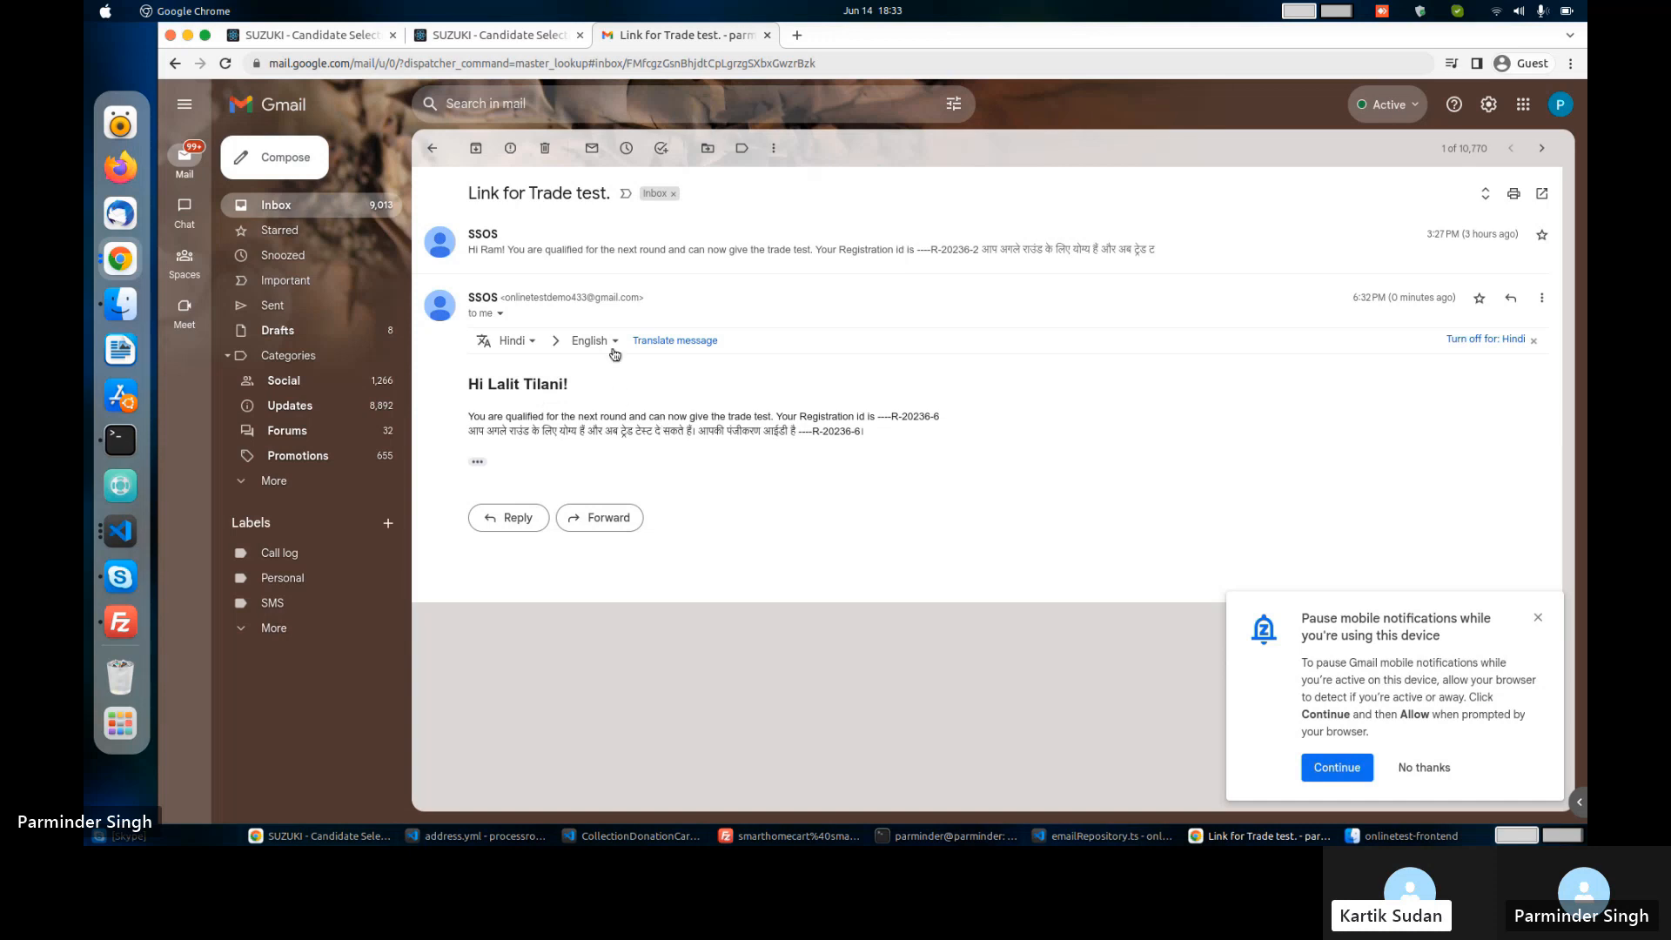
pyautogui.click(744, 251)
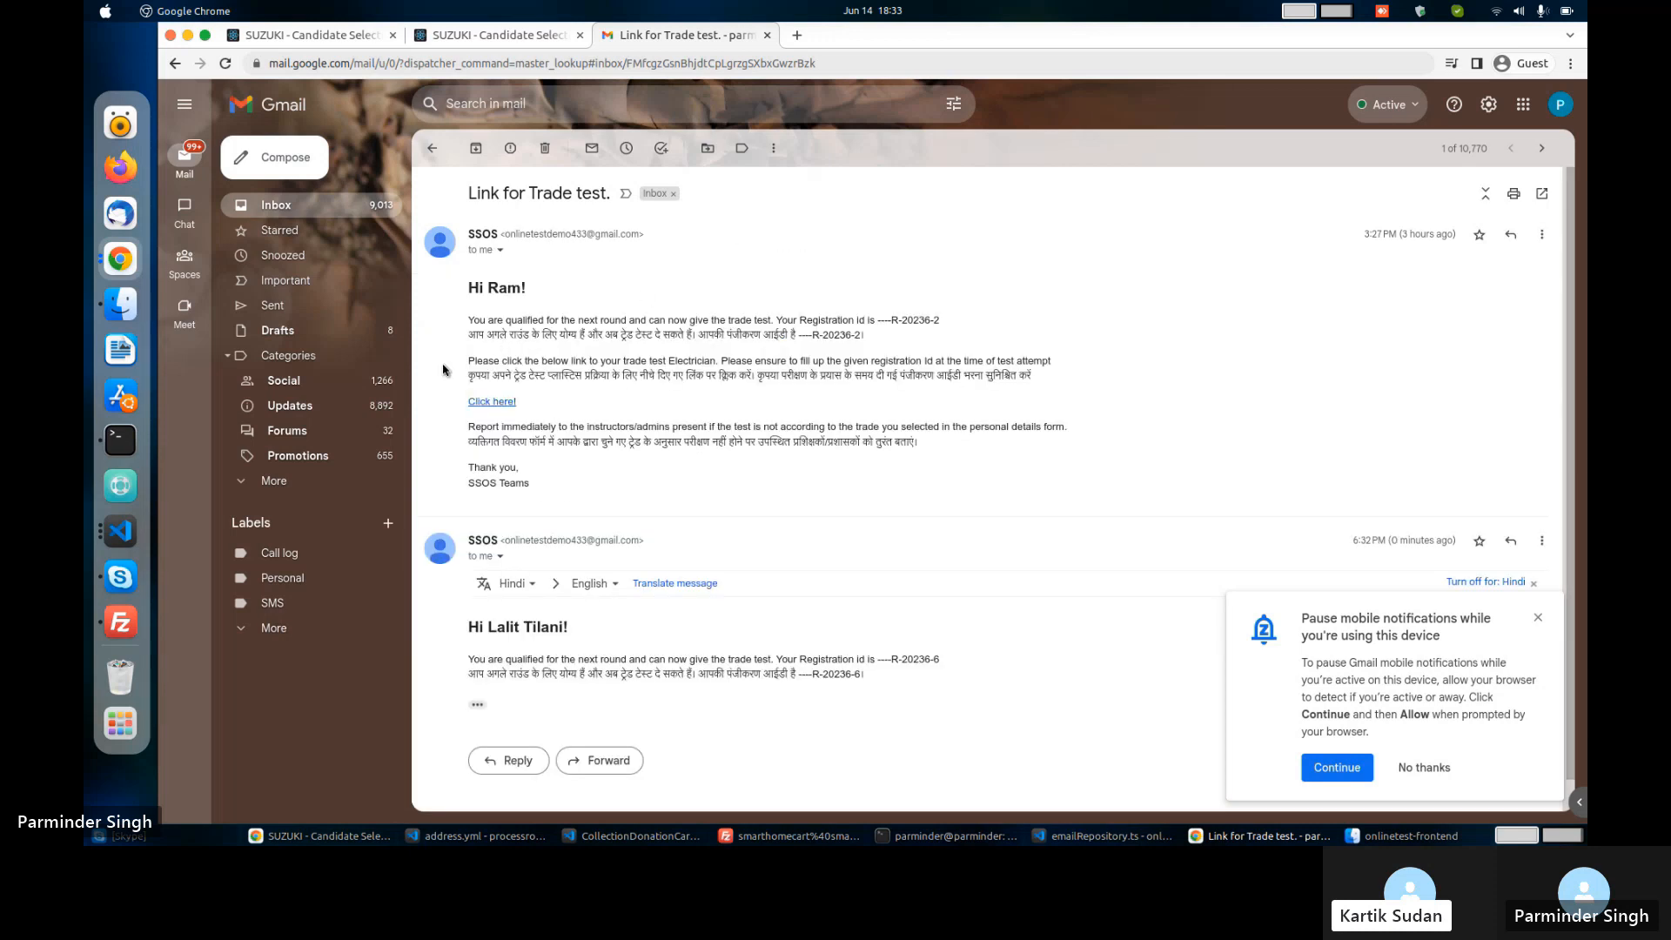
pyautogui.moveTo(474, 320); pyautogui.dragTo(867, 336)
pyautogui.click(1080, 358)
# Qualify the first Written Test candidate, then view the Interview Assessment round list.
pyautogui.click(522, 37)
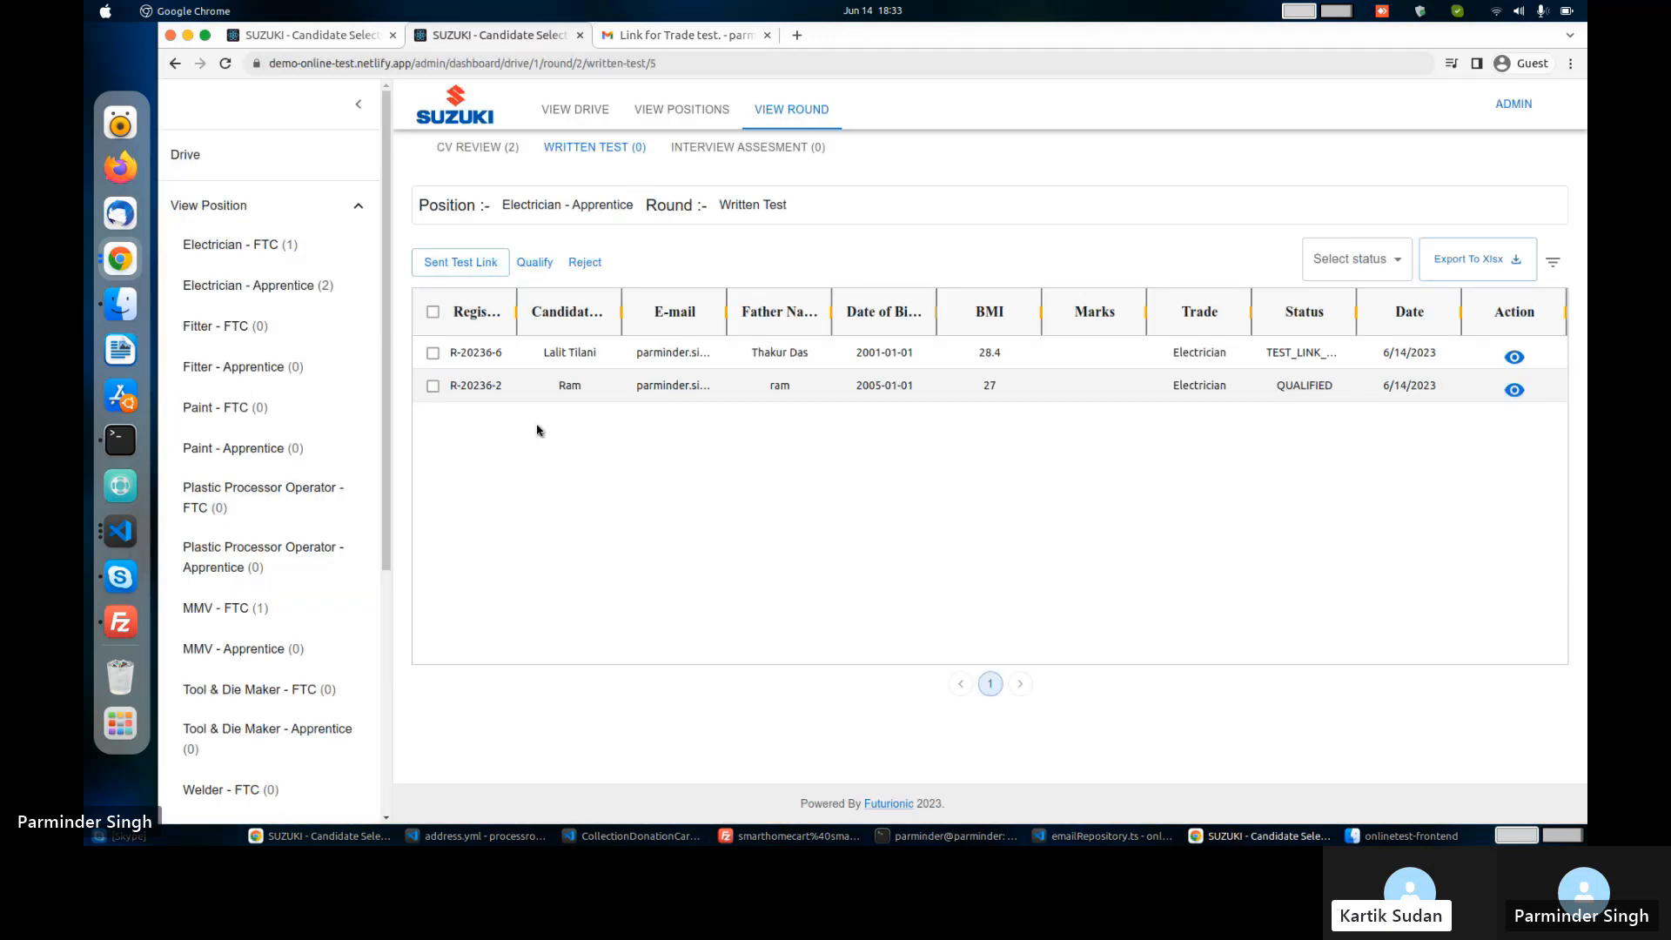
pyautogui.click(436, 353)
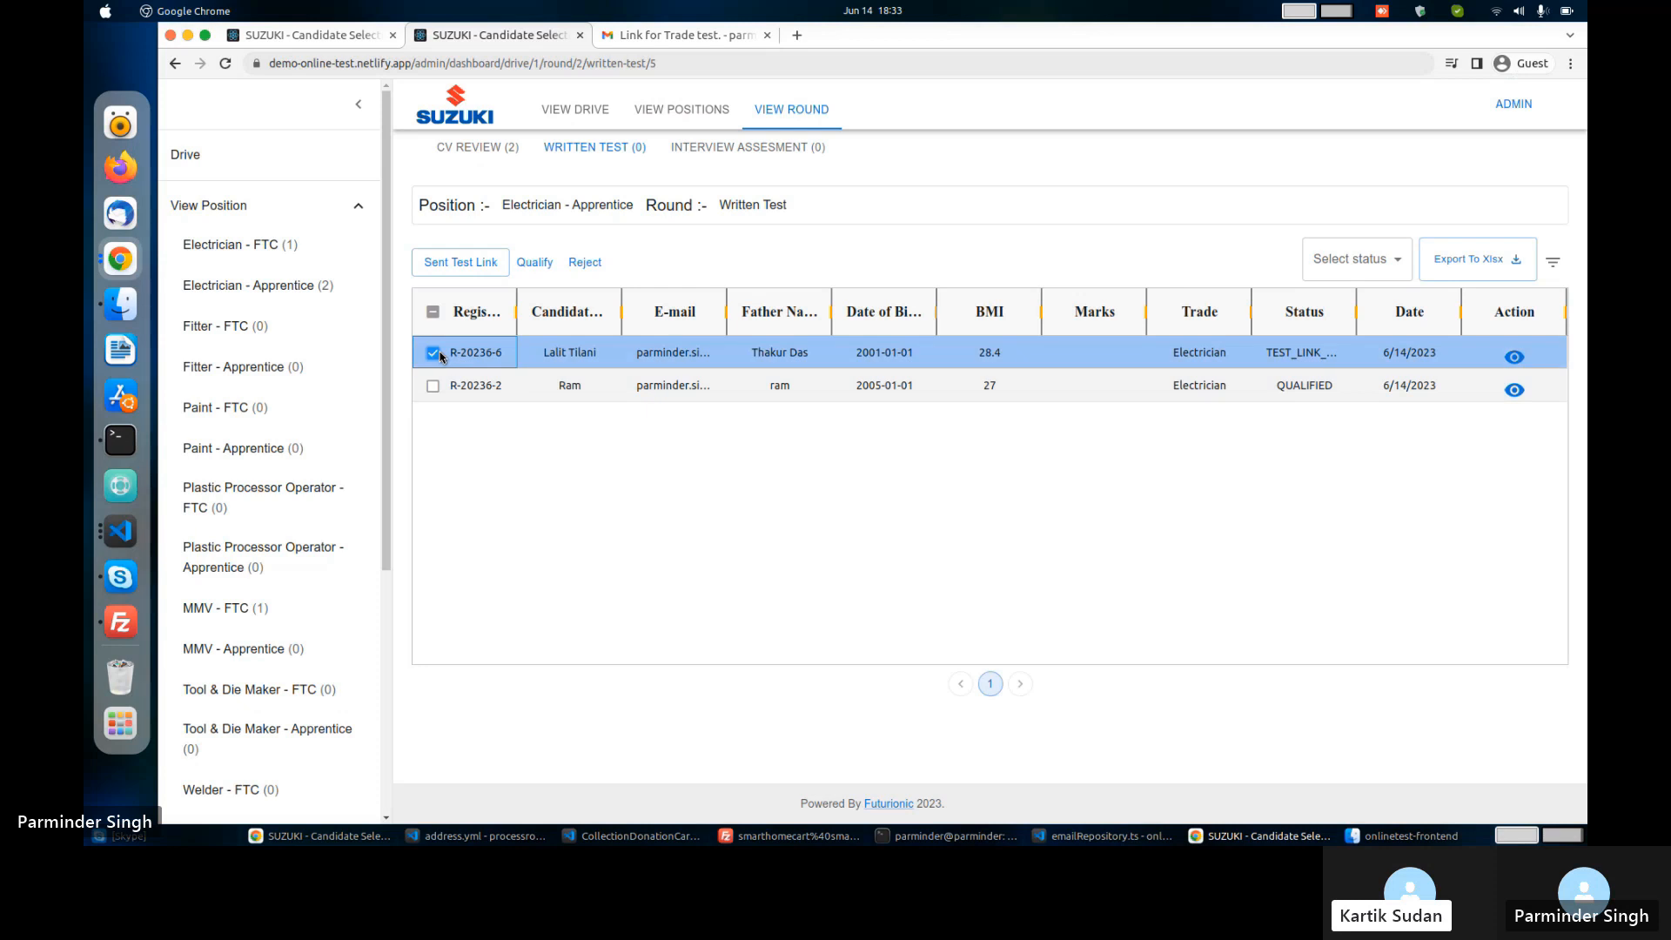
pyautogui.click(540, 266)
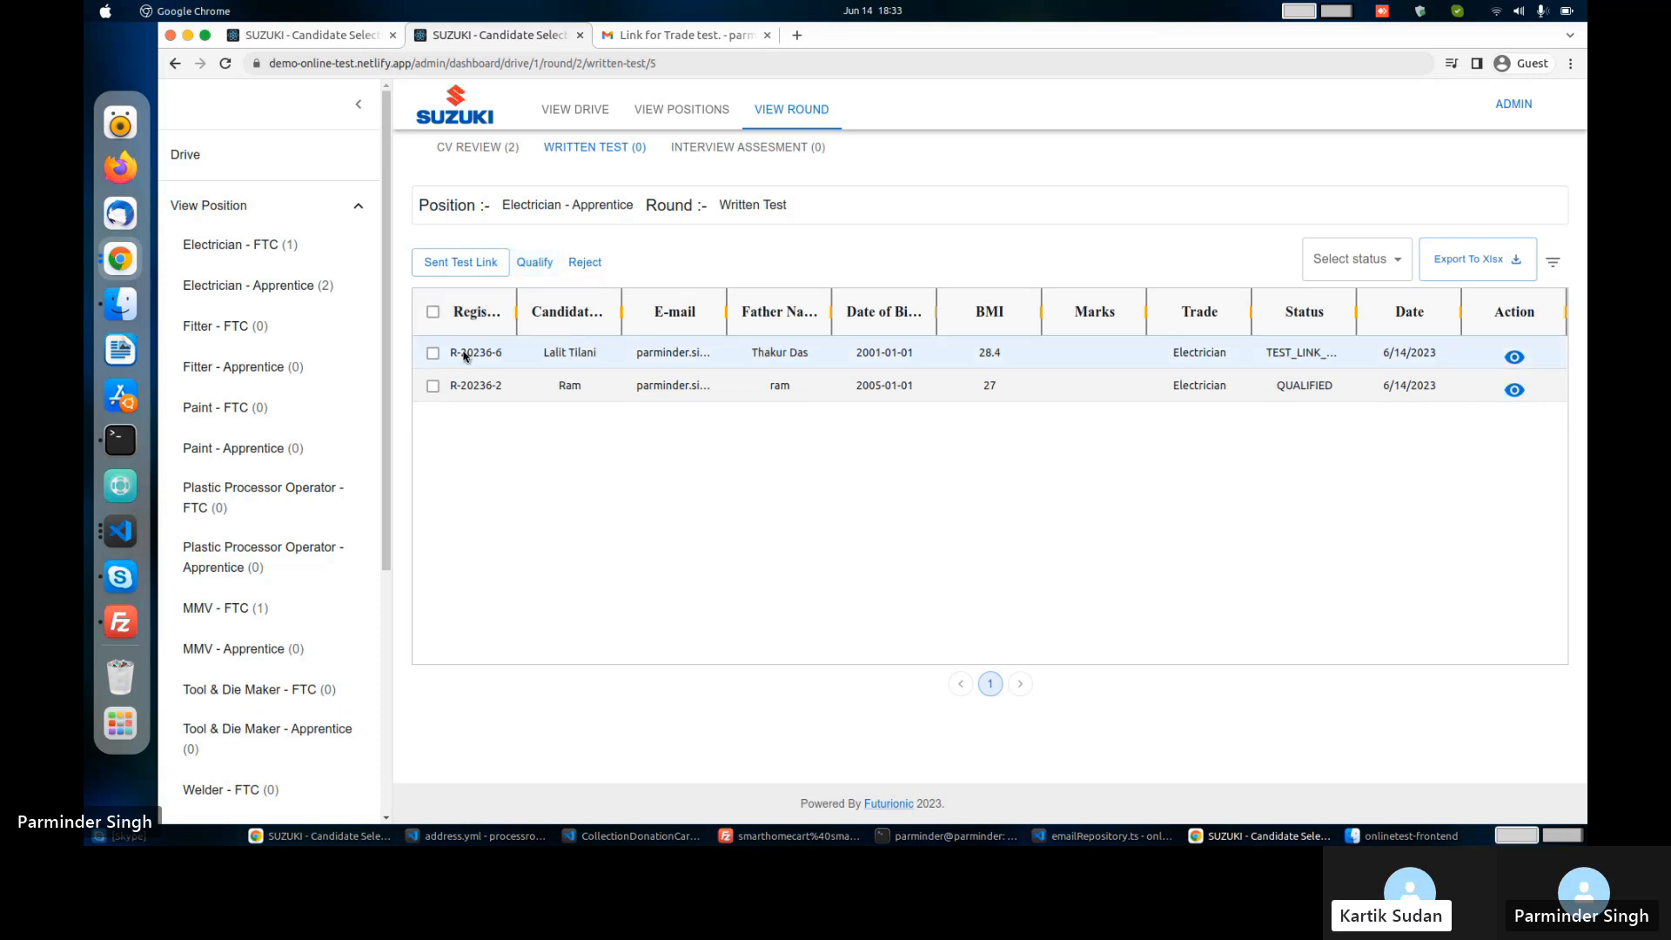
pyautogui.click(434, 353)
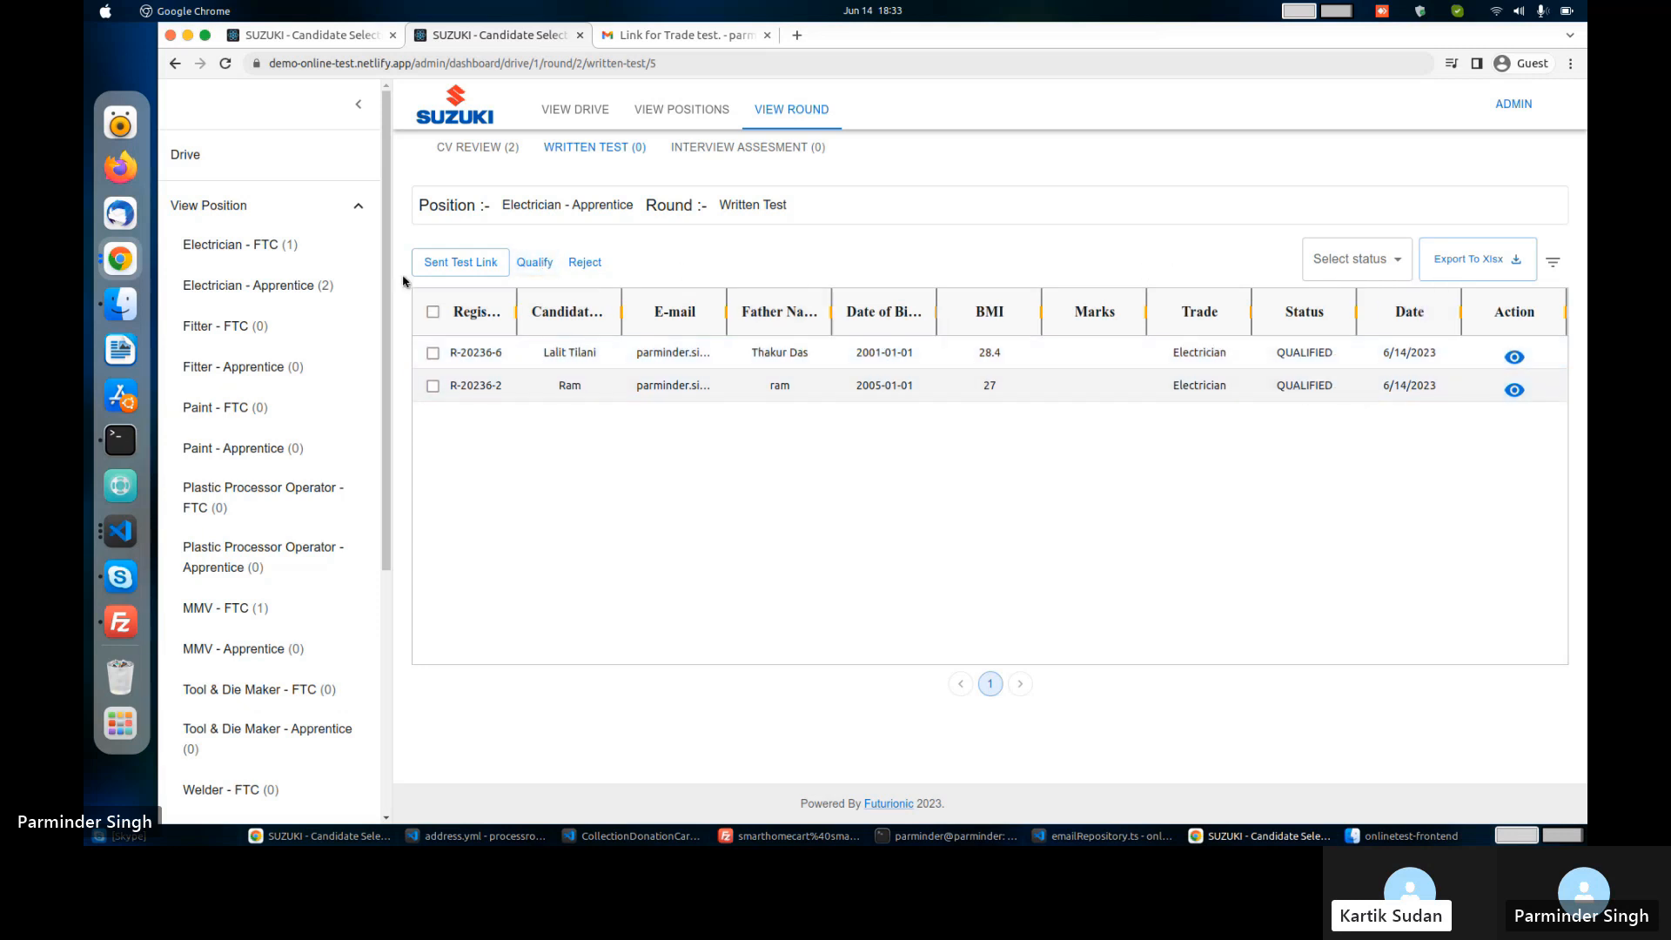
pyautogui.click(739, 148)
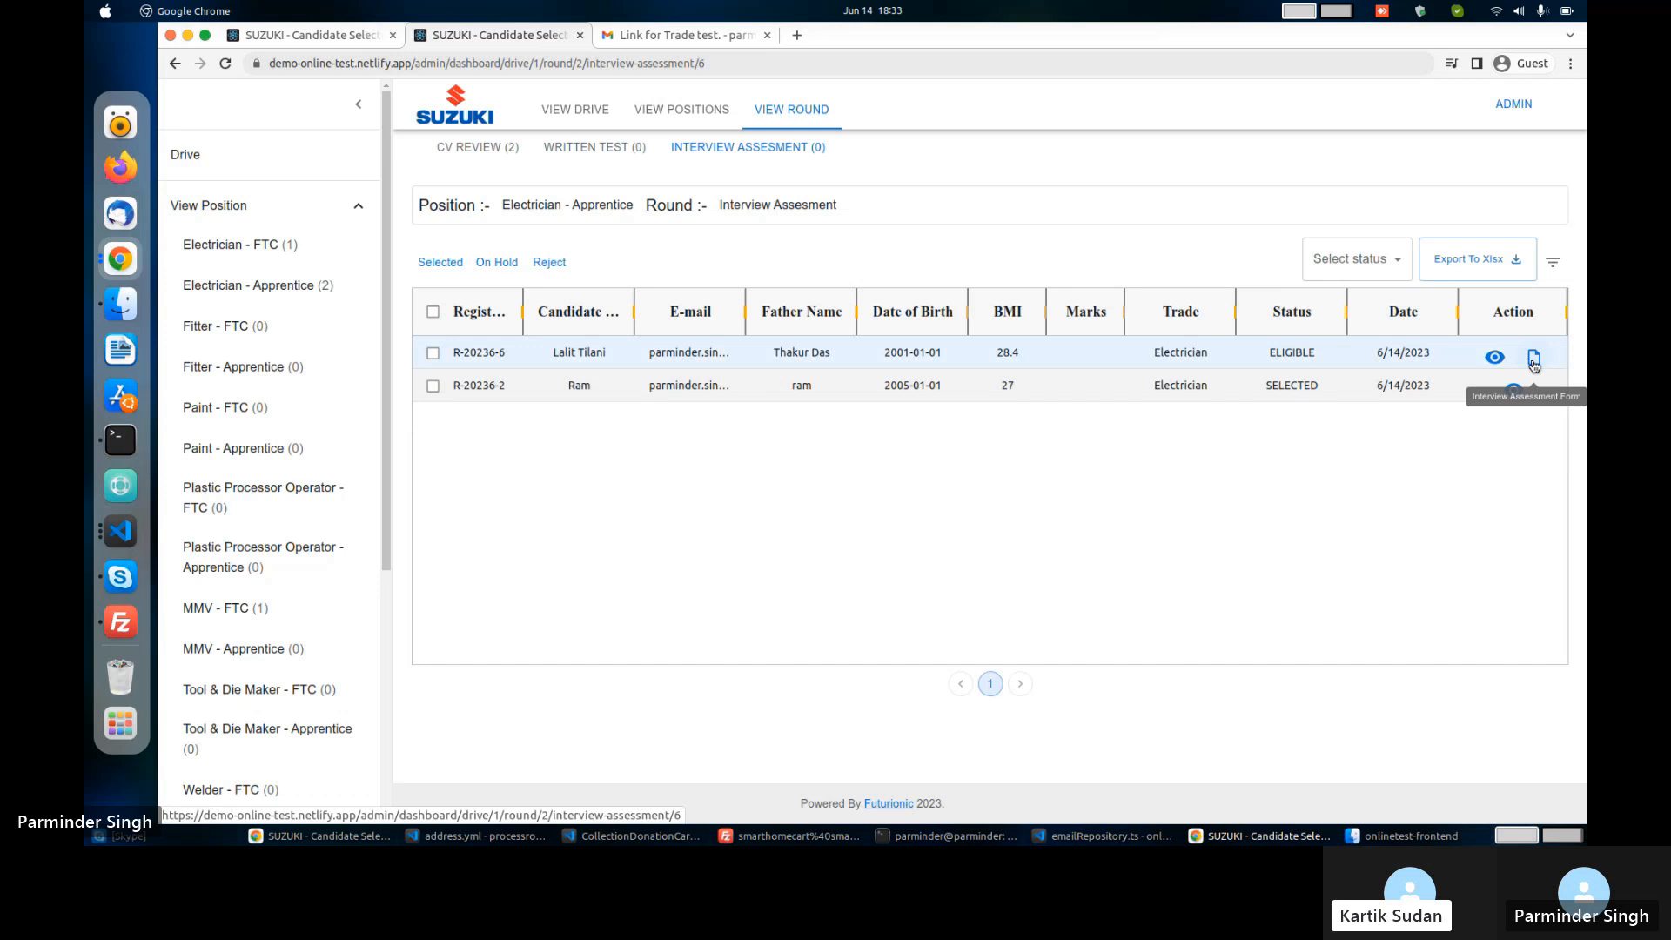
# Open the first candidate's Interview Assessment form and review the Family and Communication guidance.
pyautogui.click(1533, 360)
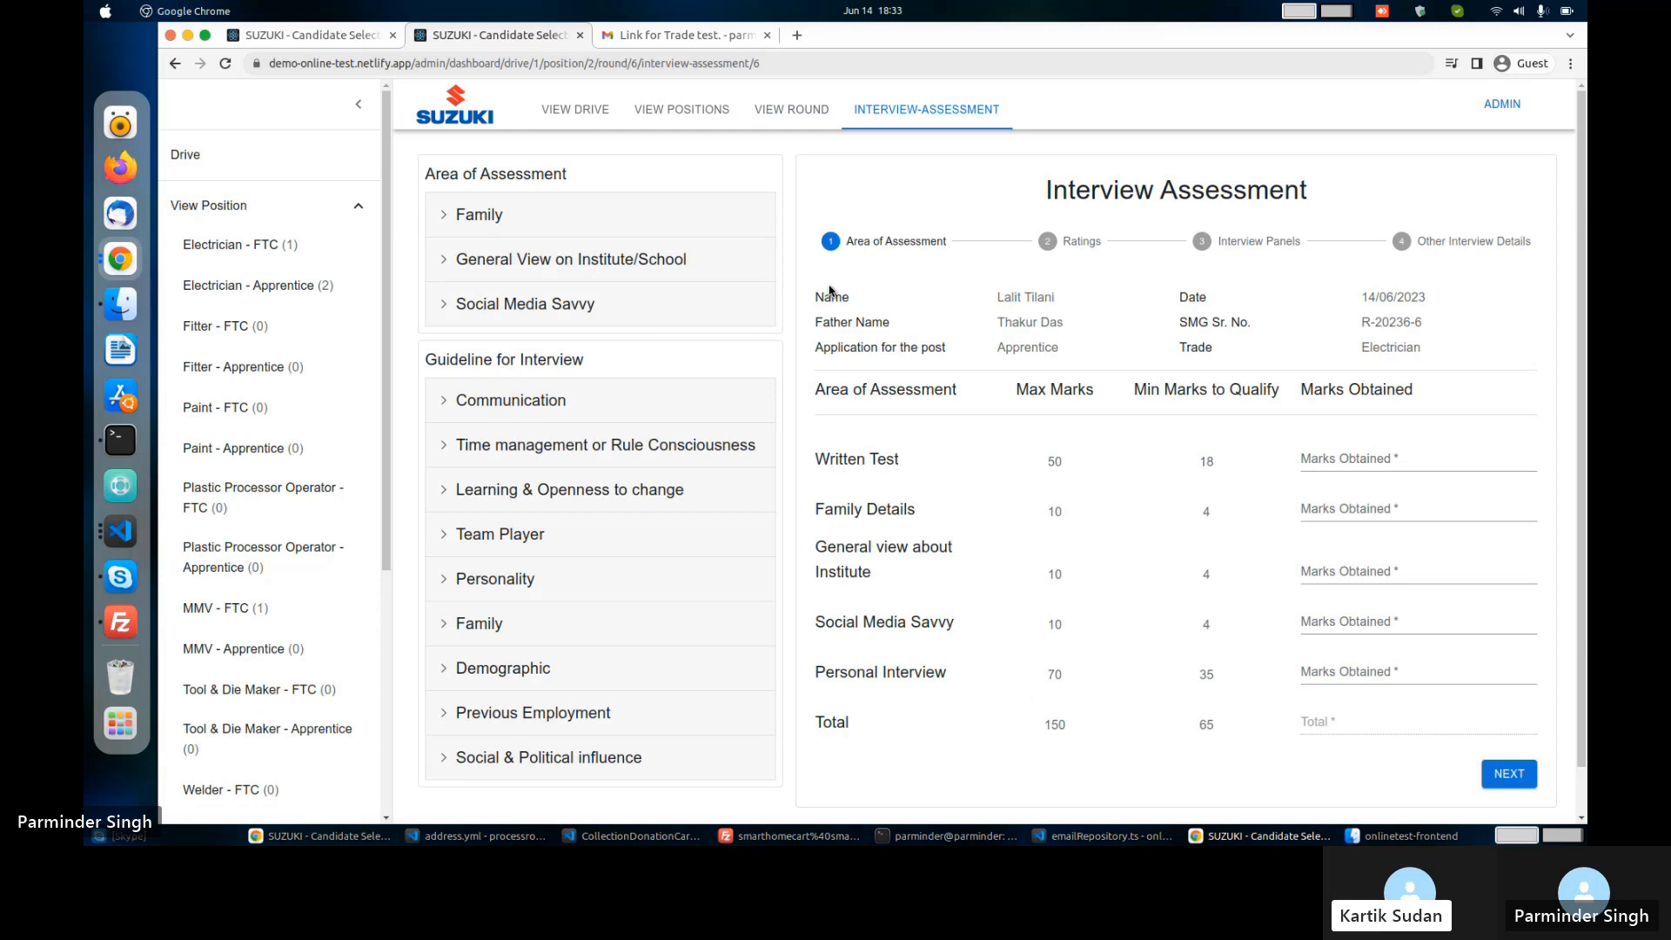
pyautogui.click(473, 216)
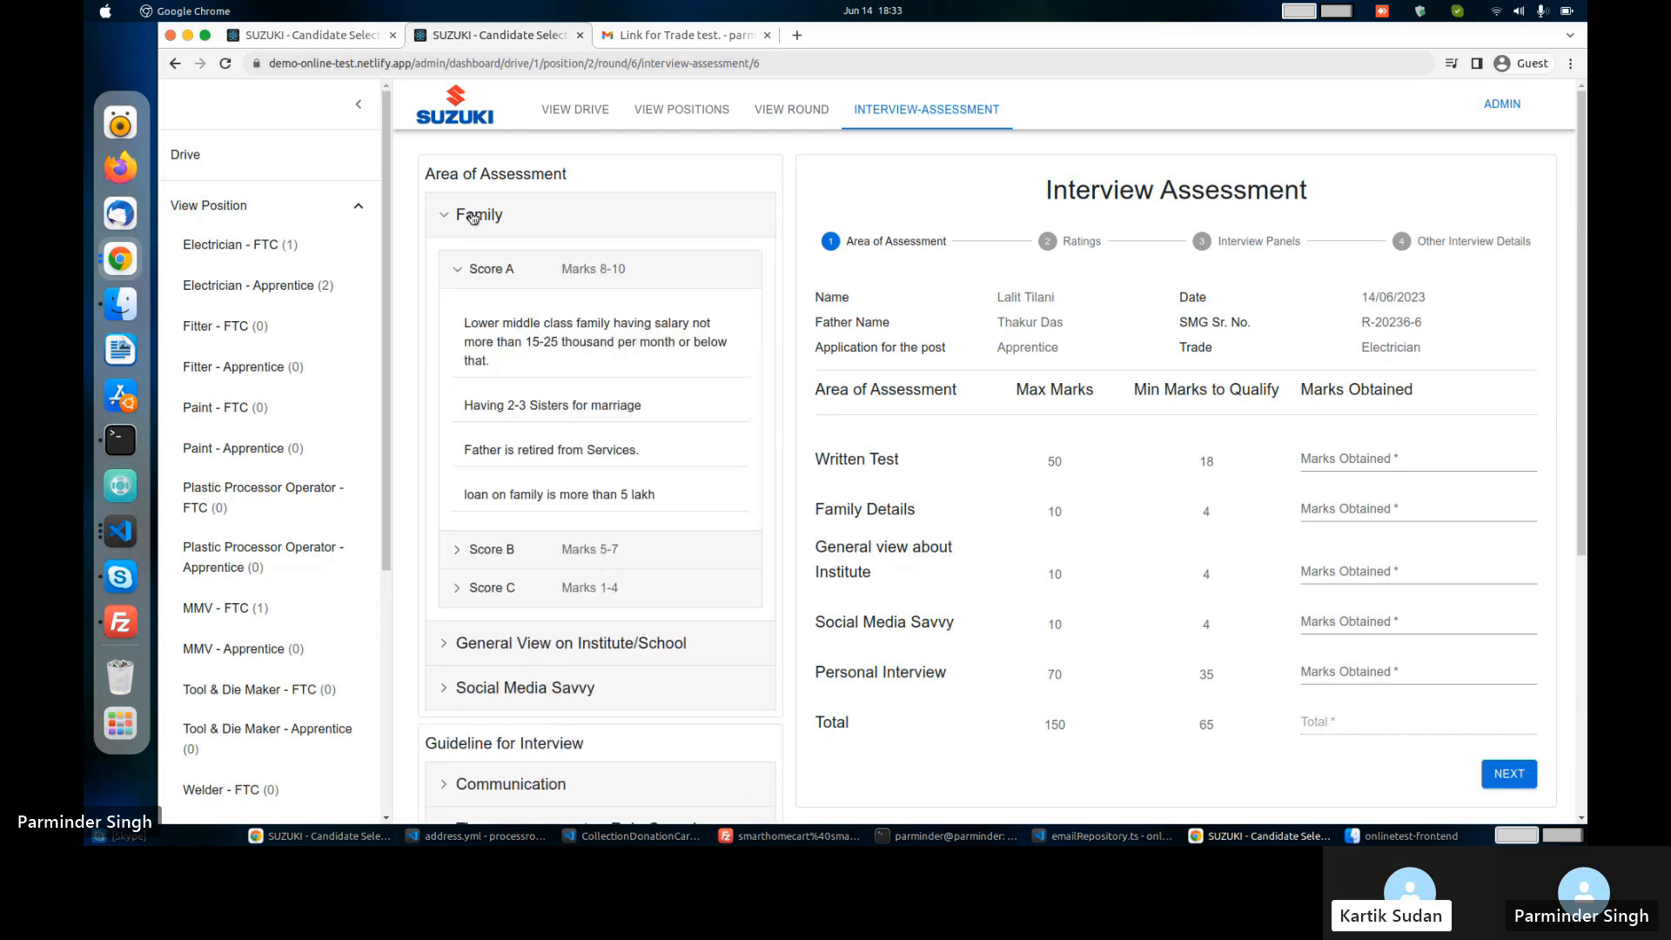
pyautogui.click(473, 217)
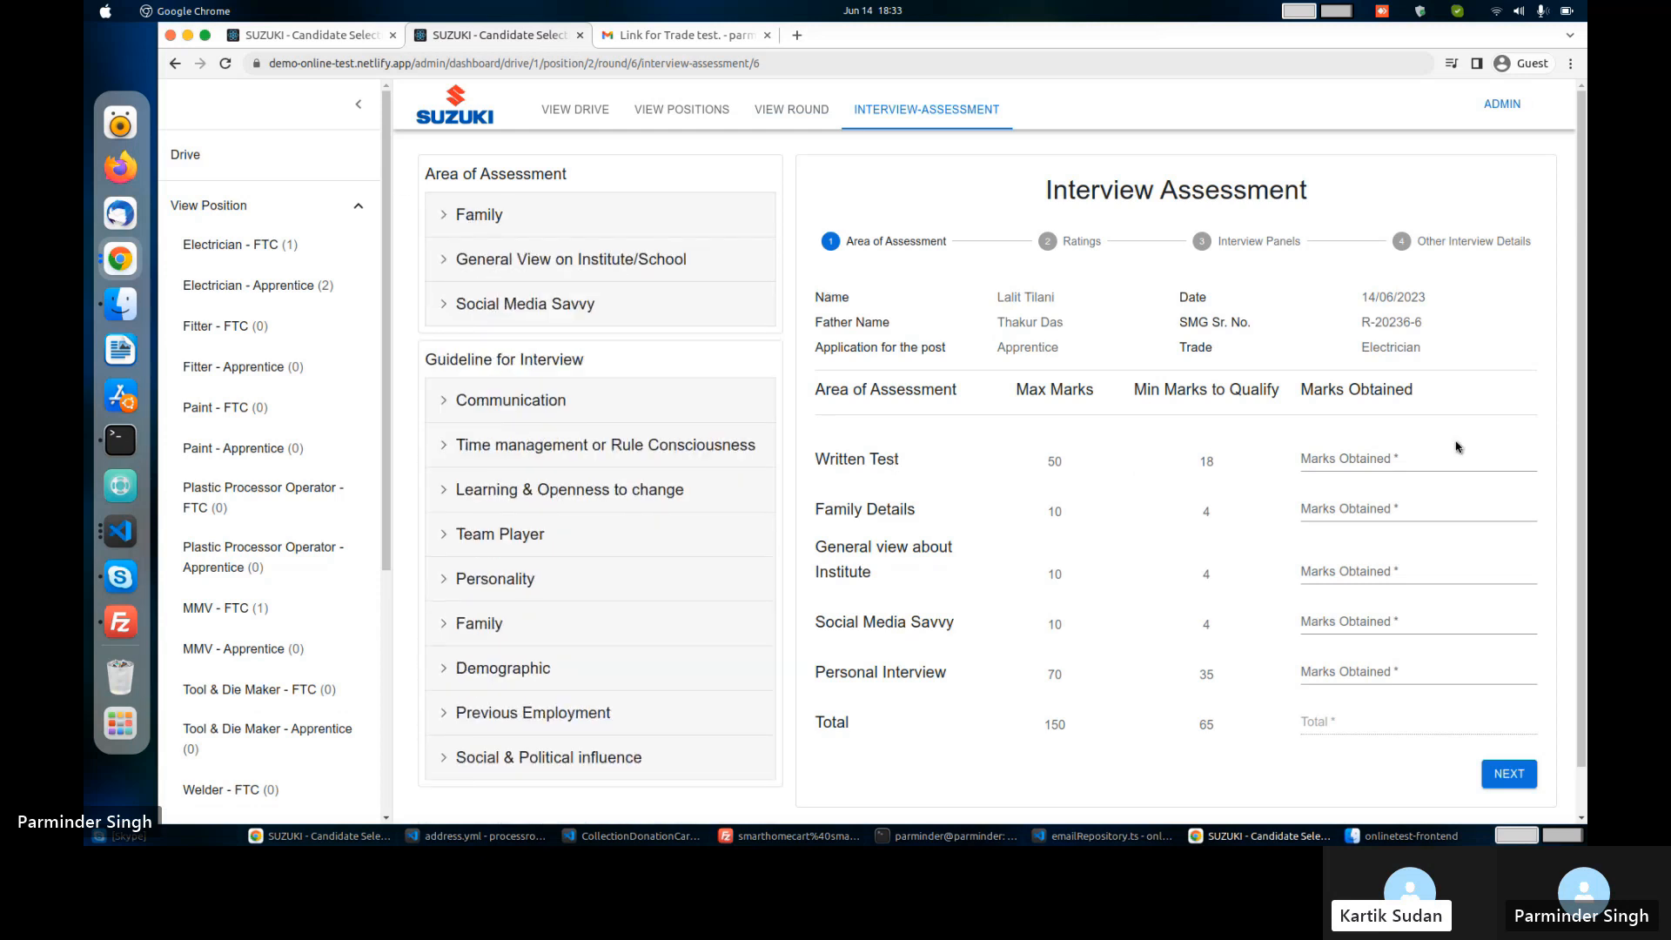
pyautogui.click(1410, 459)
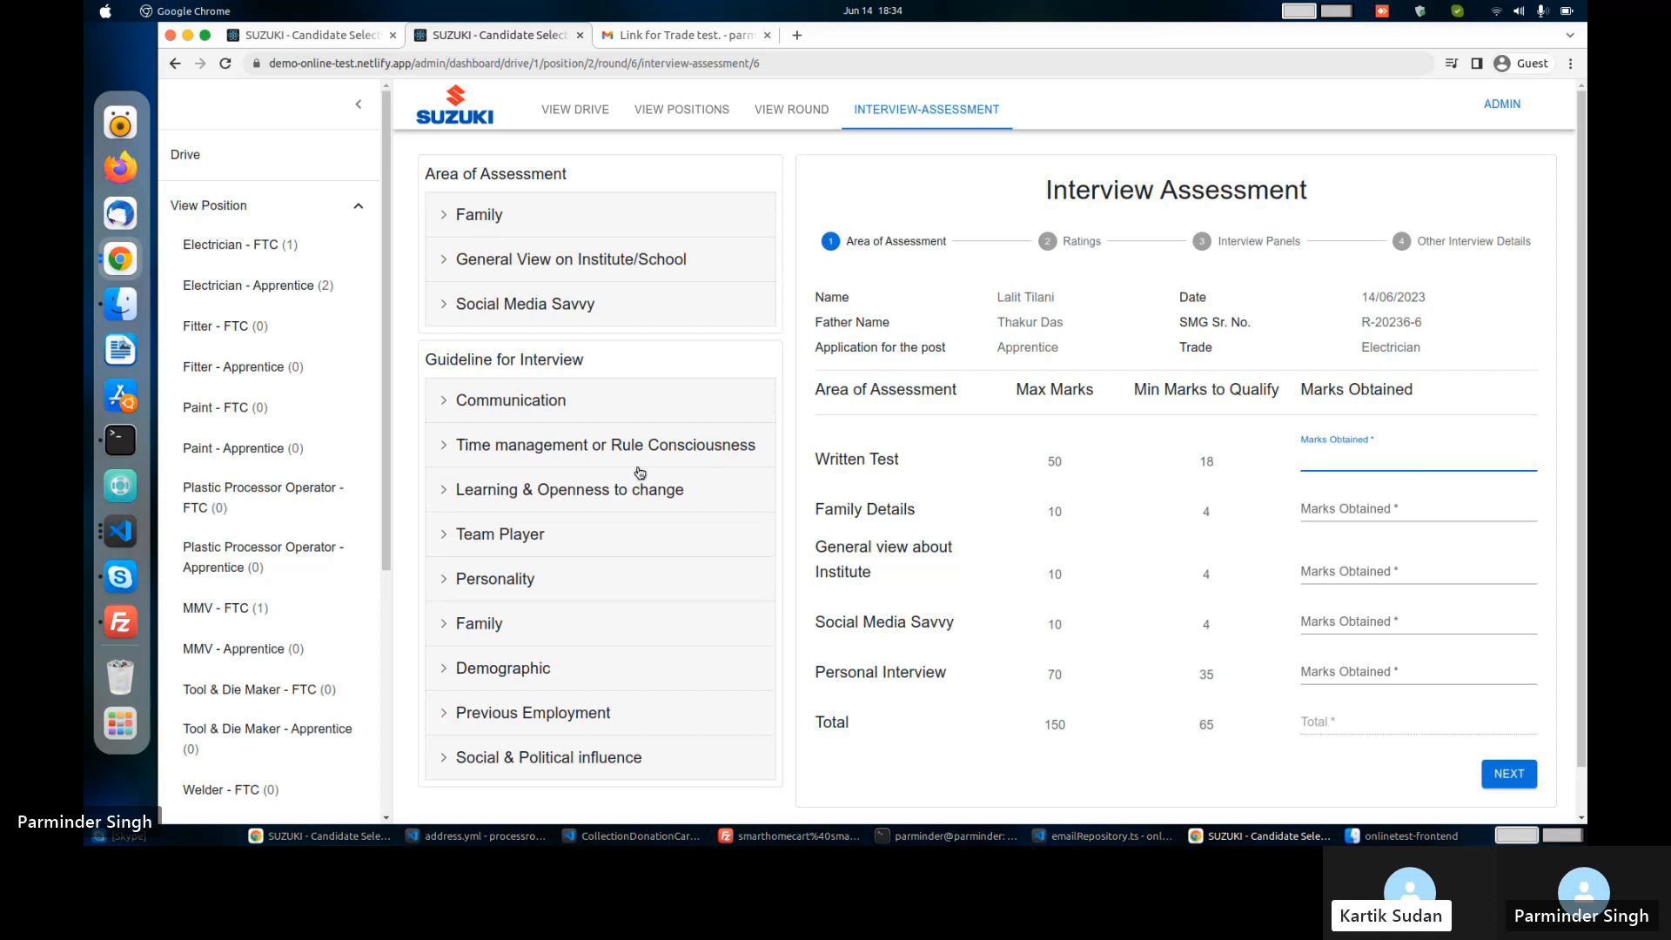
pyautogui.click(570, 405)
pyautogui.scroll(-2, 570, 410)
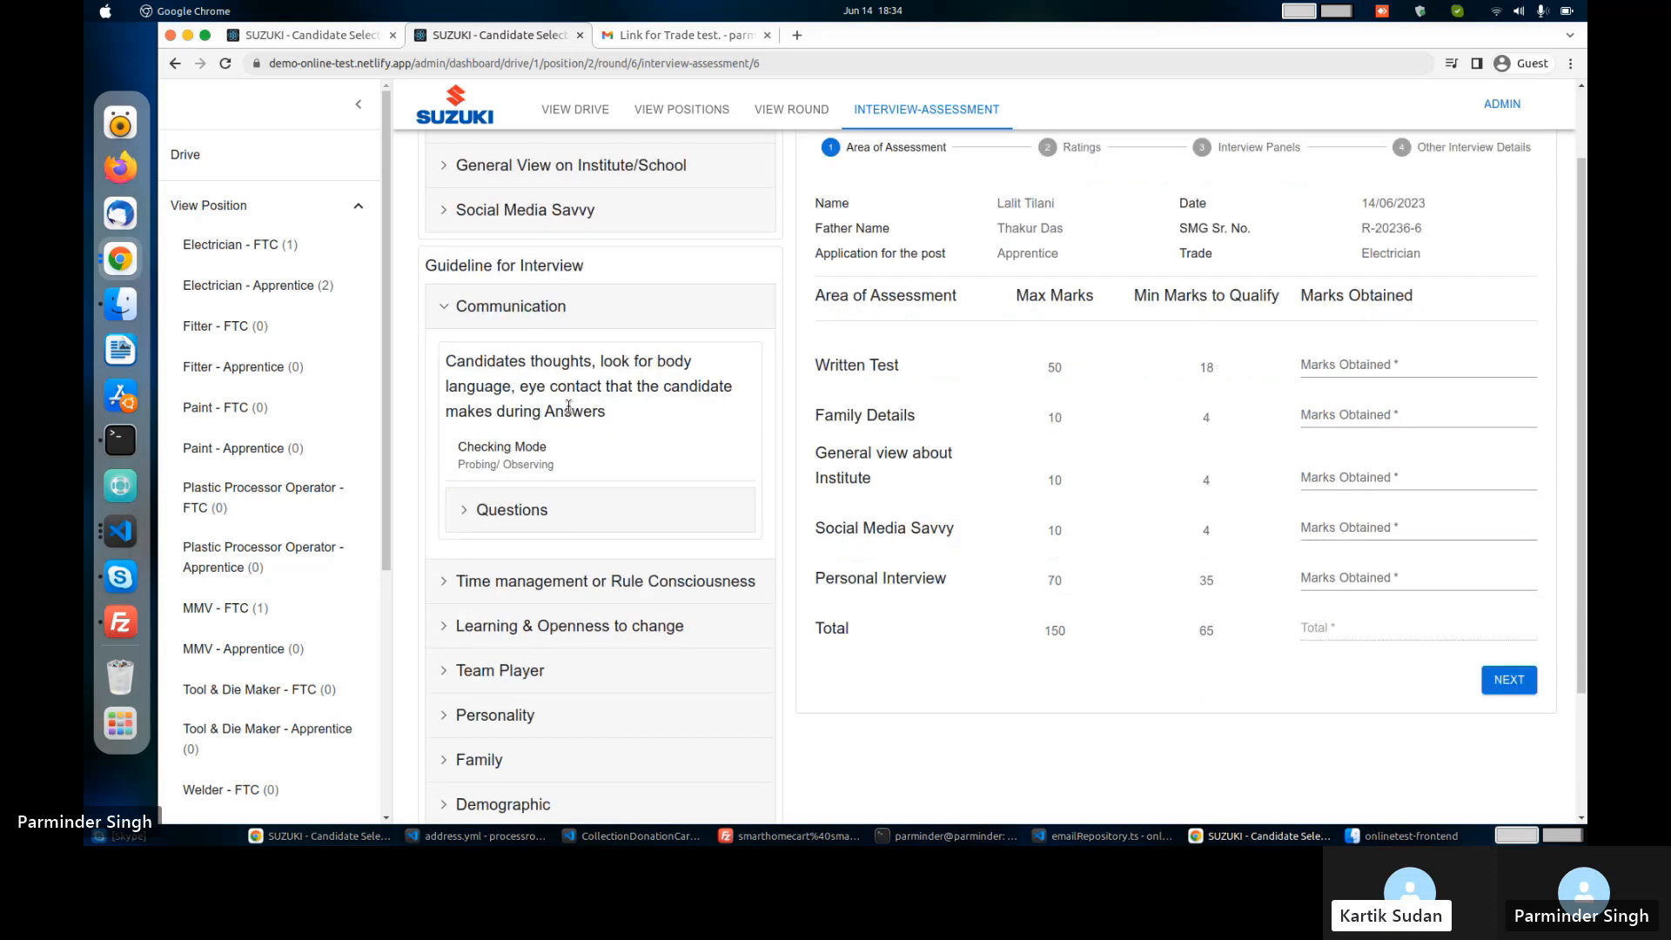
pyautogui.click(540, 511)
pyautogui.click(540, 511)
pyautogui.scroll(2, 1349, 433)
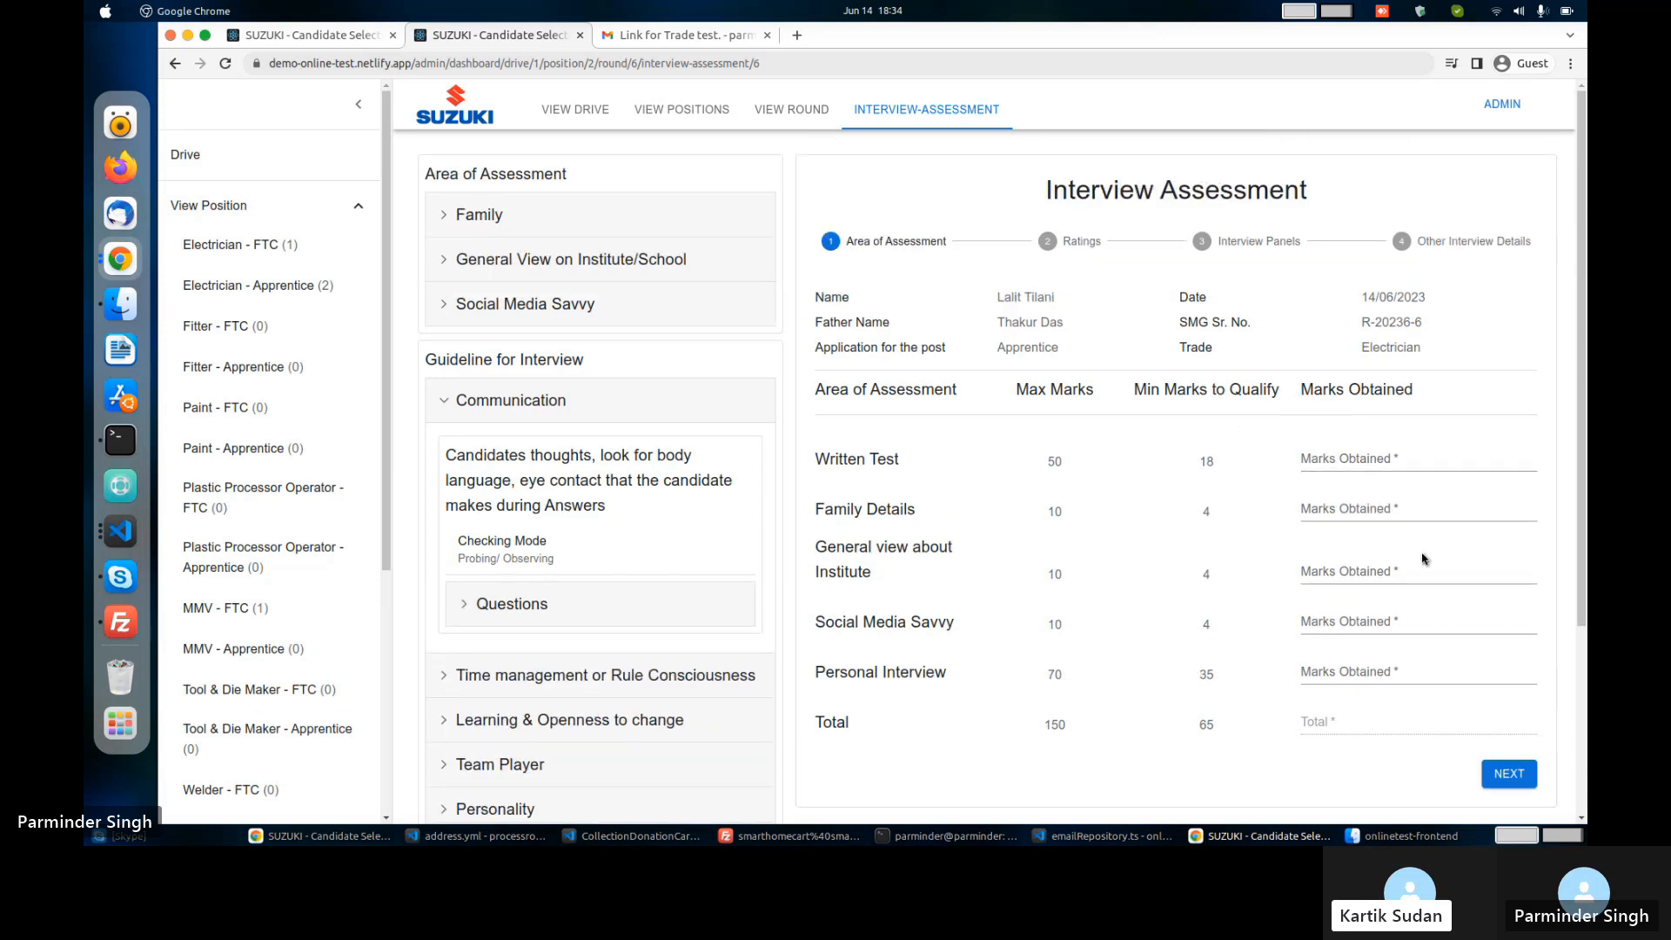
# Enter Marks Obtained of 19, 5, 5, 5 and 65, totalling 99, and advance to Ratings.
pyautogui.click(1329, 462)
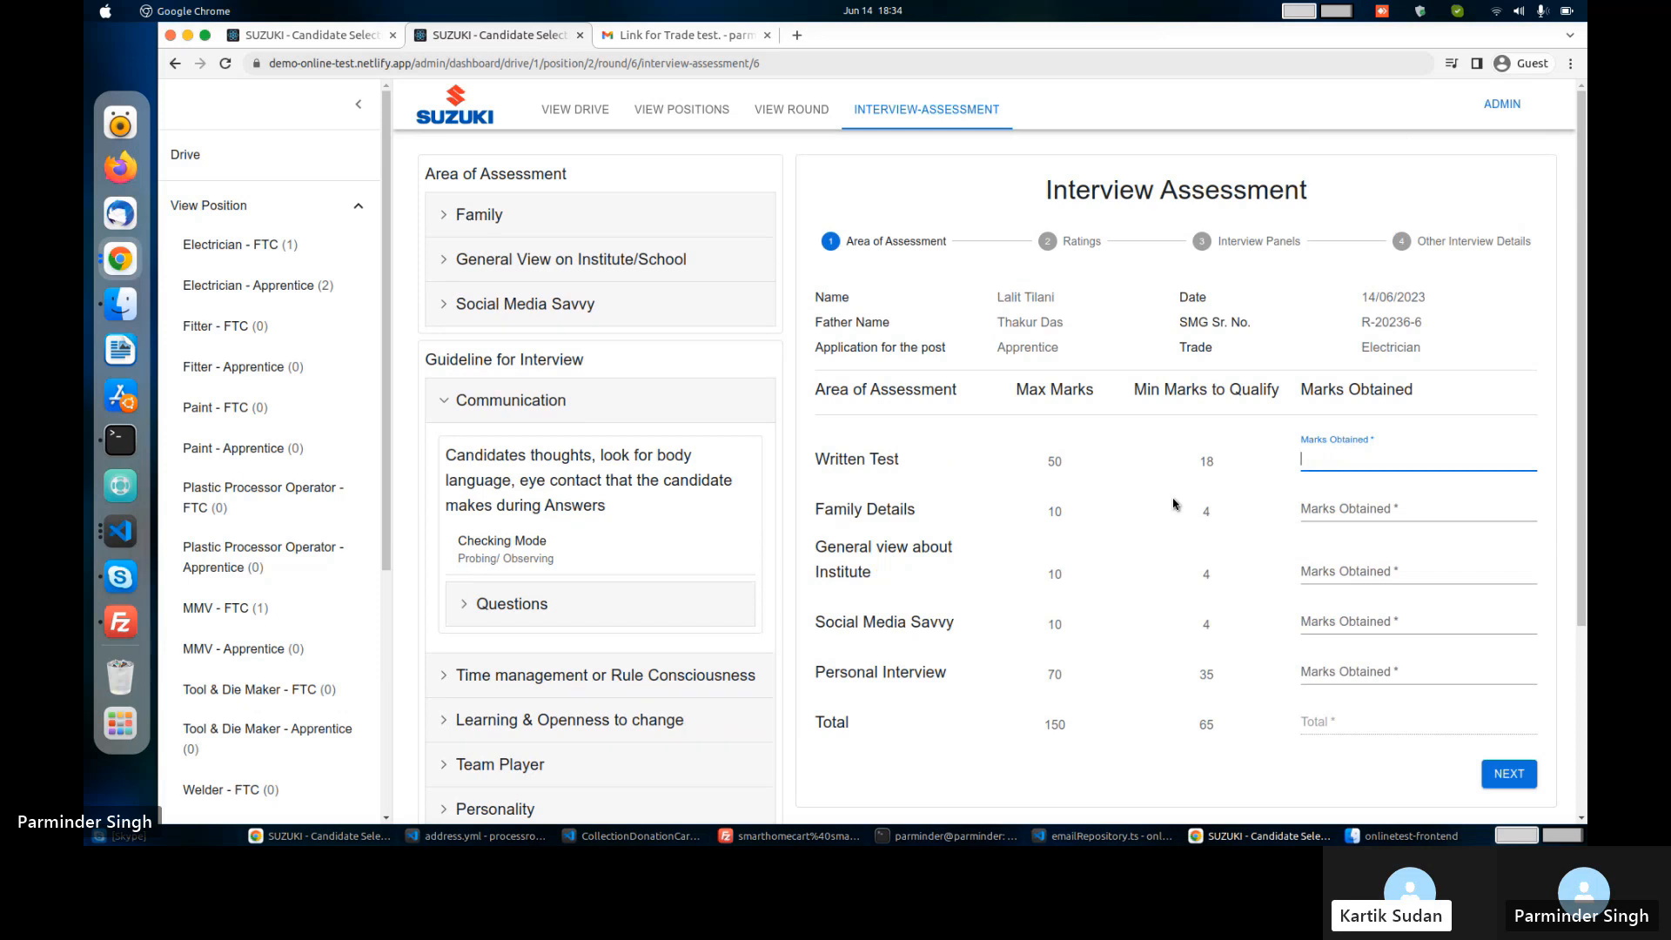
pyautogui.write('19')
pyautogui.press('Tab')
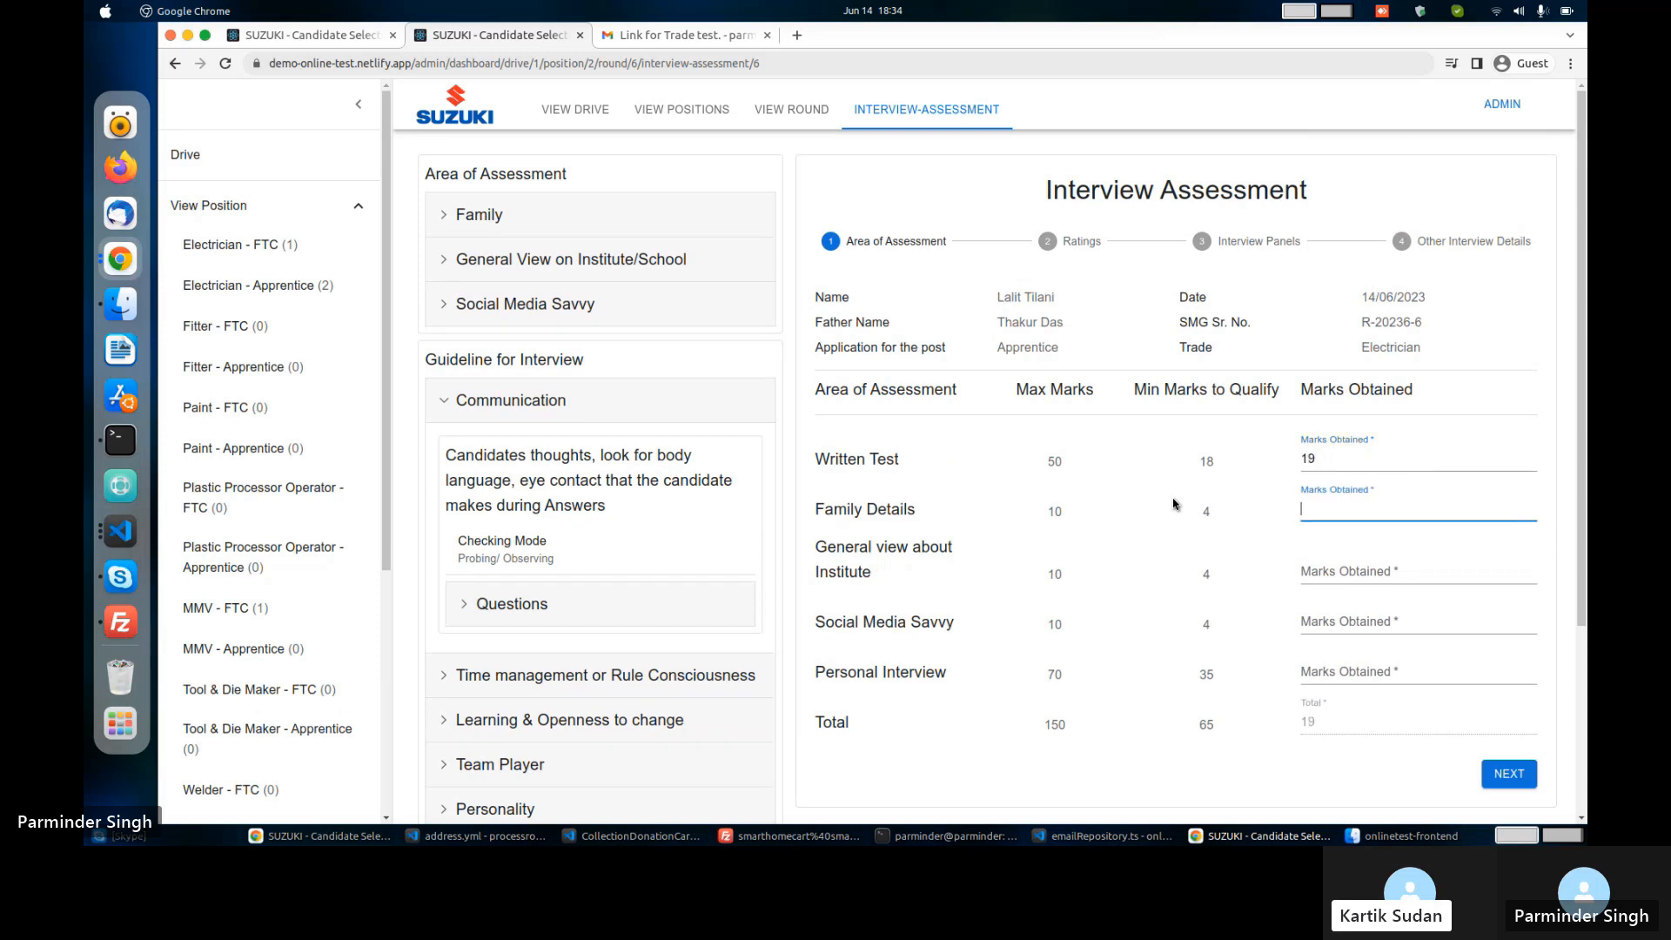
pyautogui.write('5')
pyautogui.press('Tab')
pyautogui.write('5')
pyautogui.press('Tab')
pyautogui.write('5')
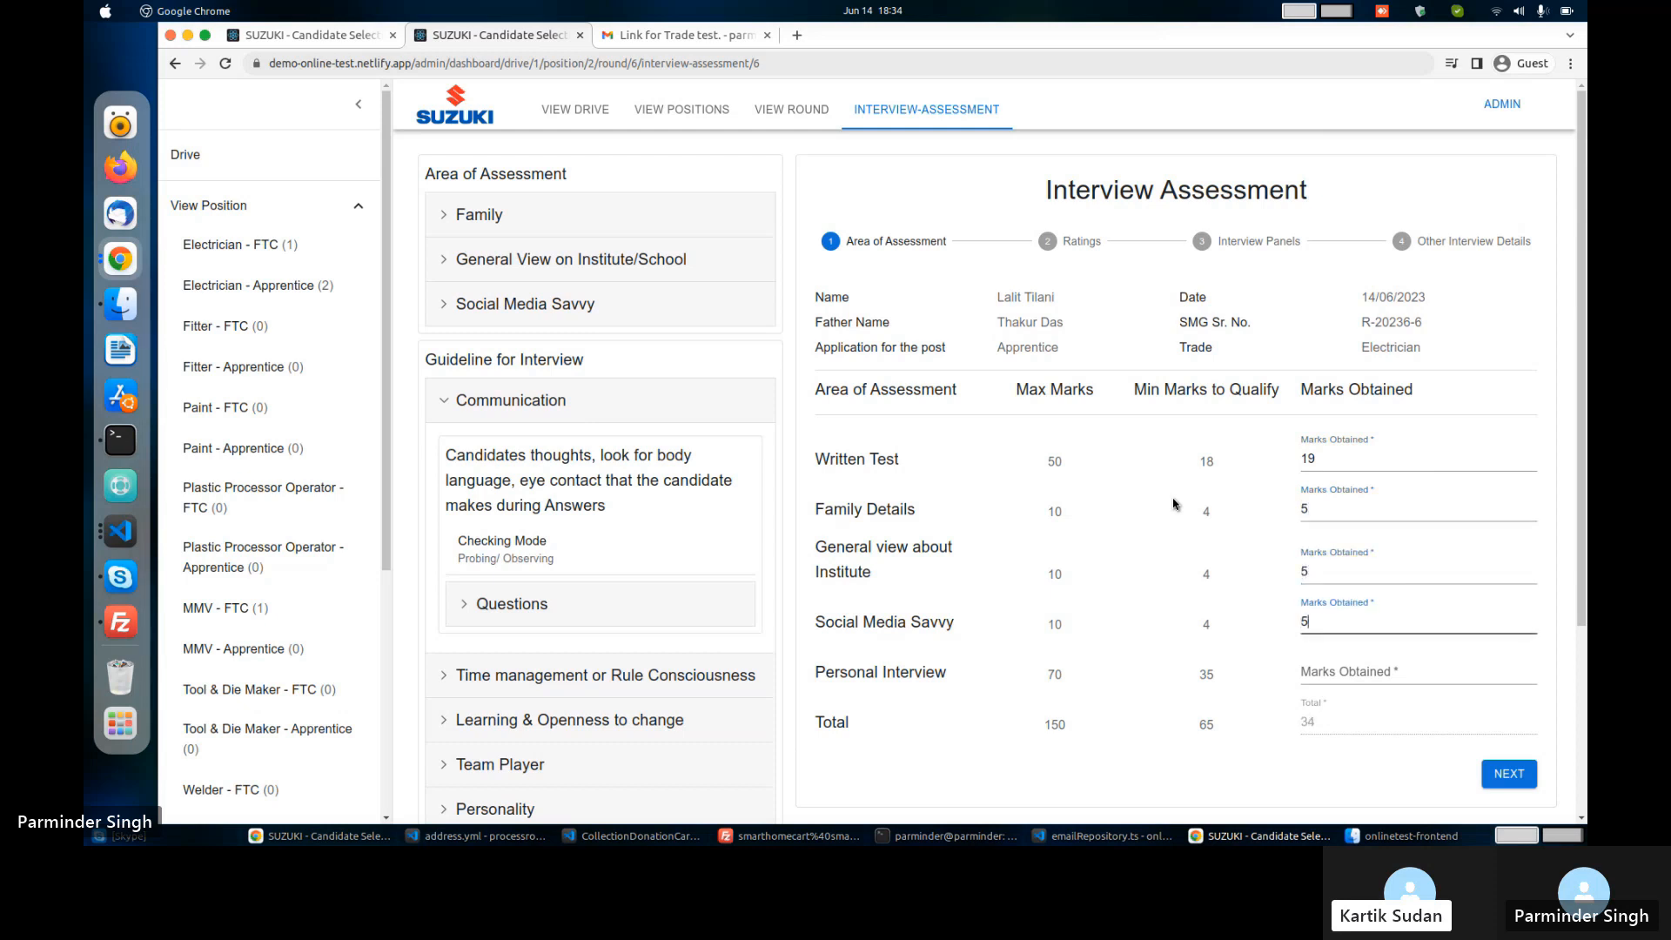
pyautogui.press('Tab')
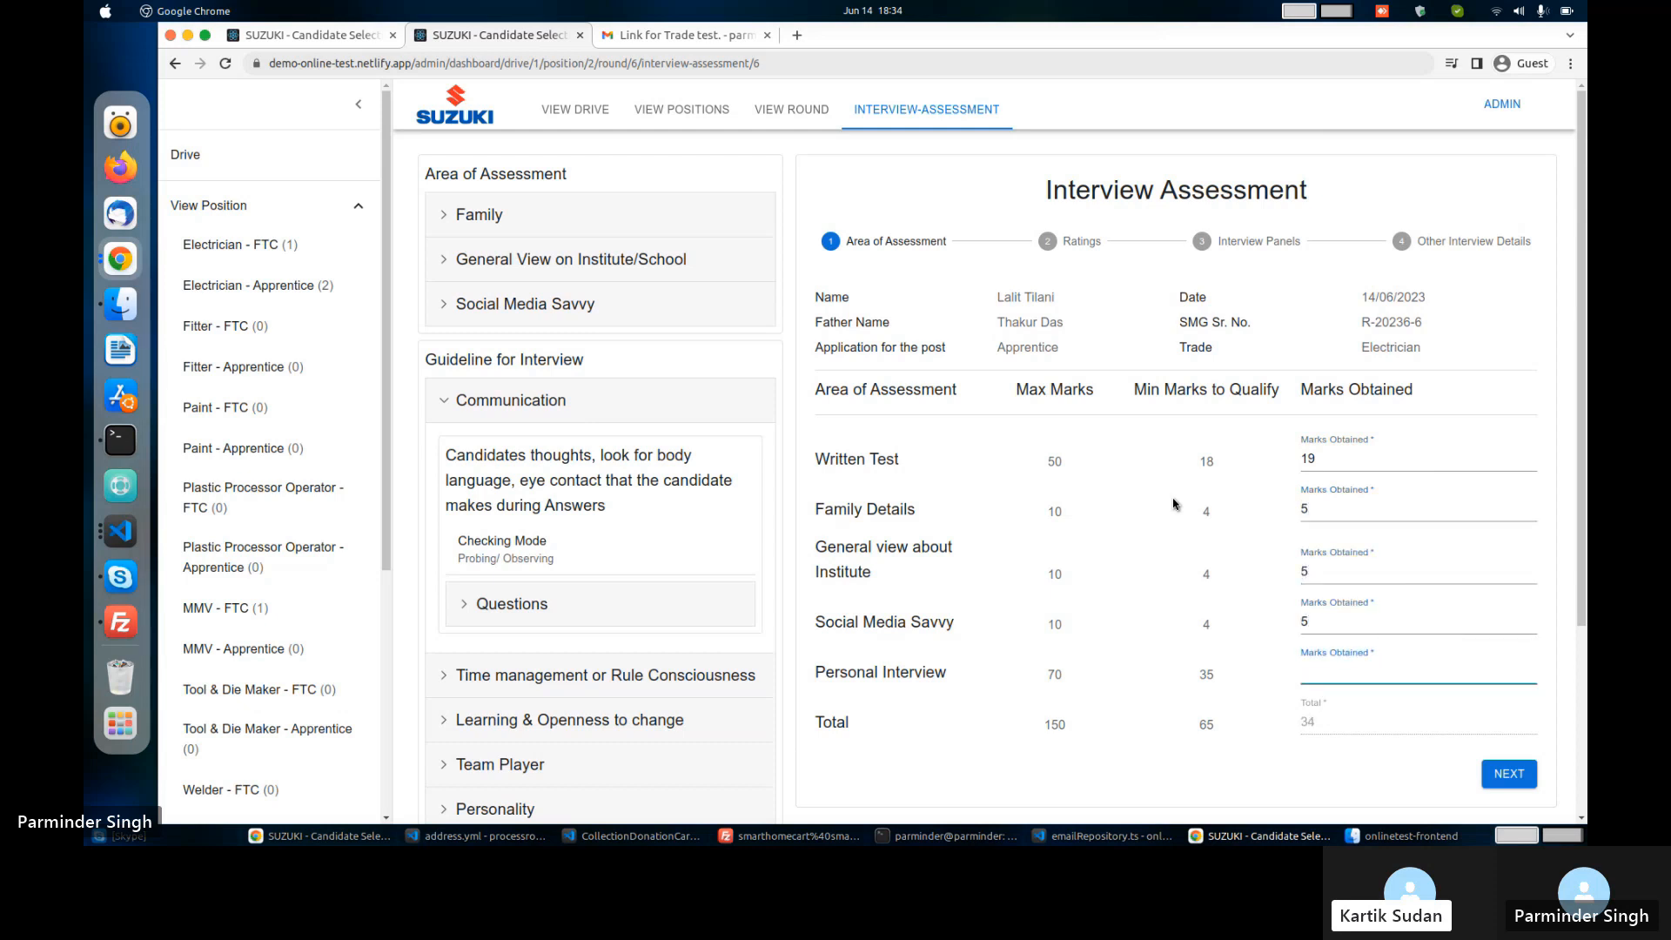
pyautogui.write('65')
pyautogui.press('Tab')
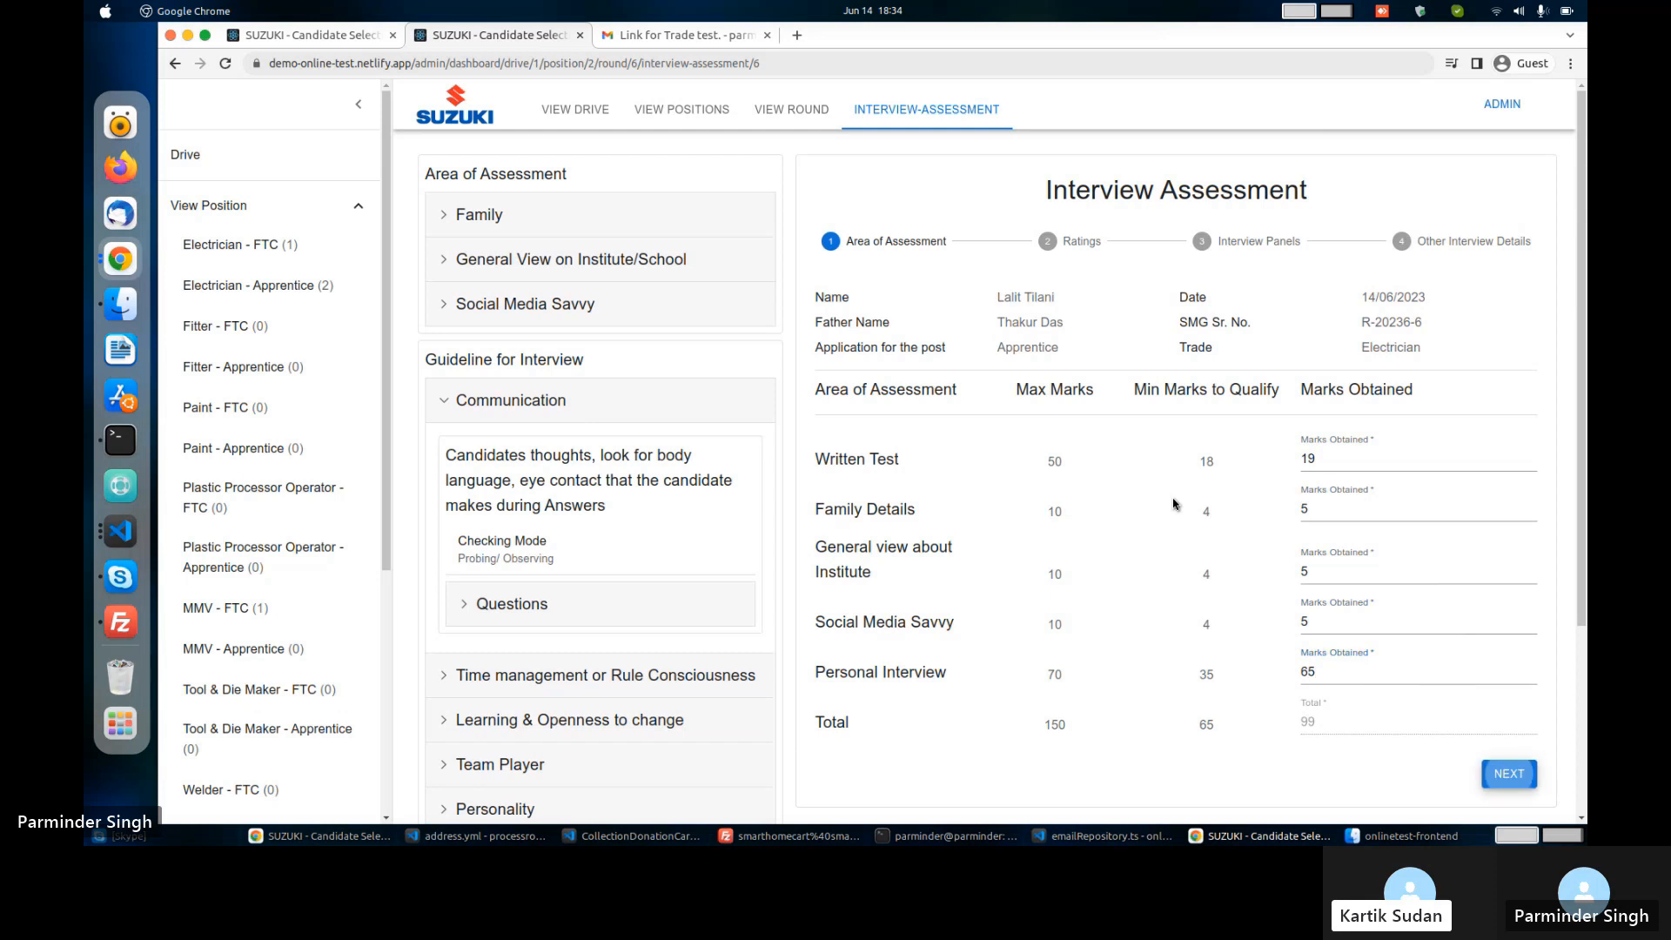
pyautogui.press('Return')
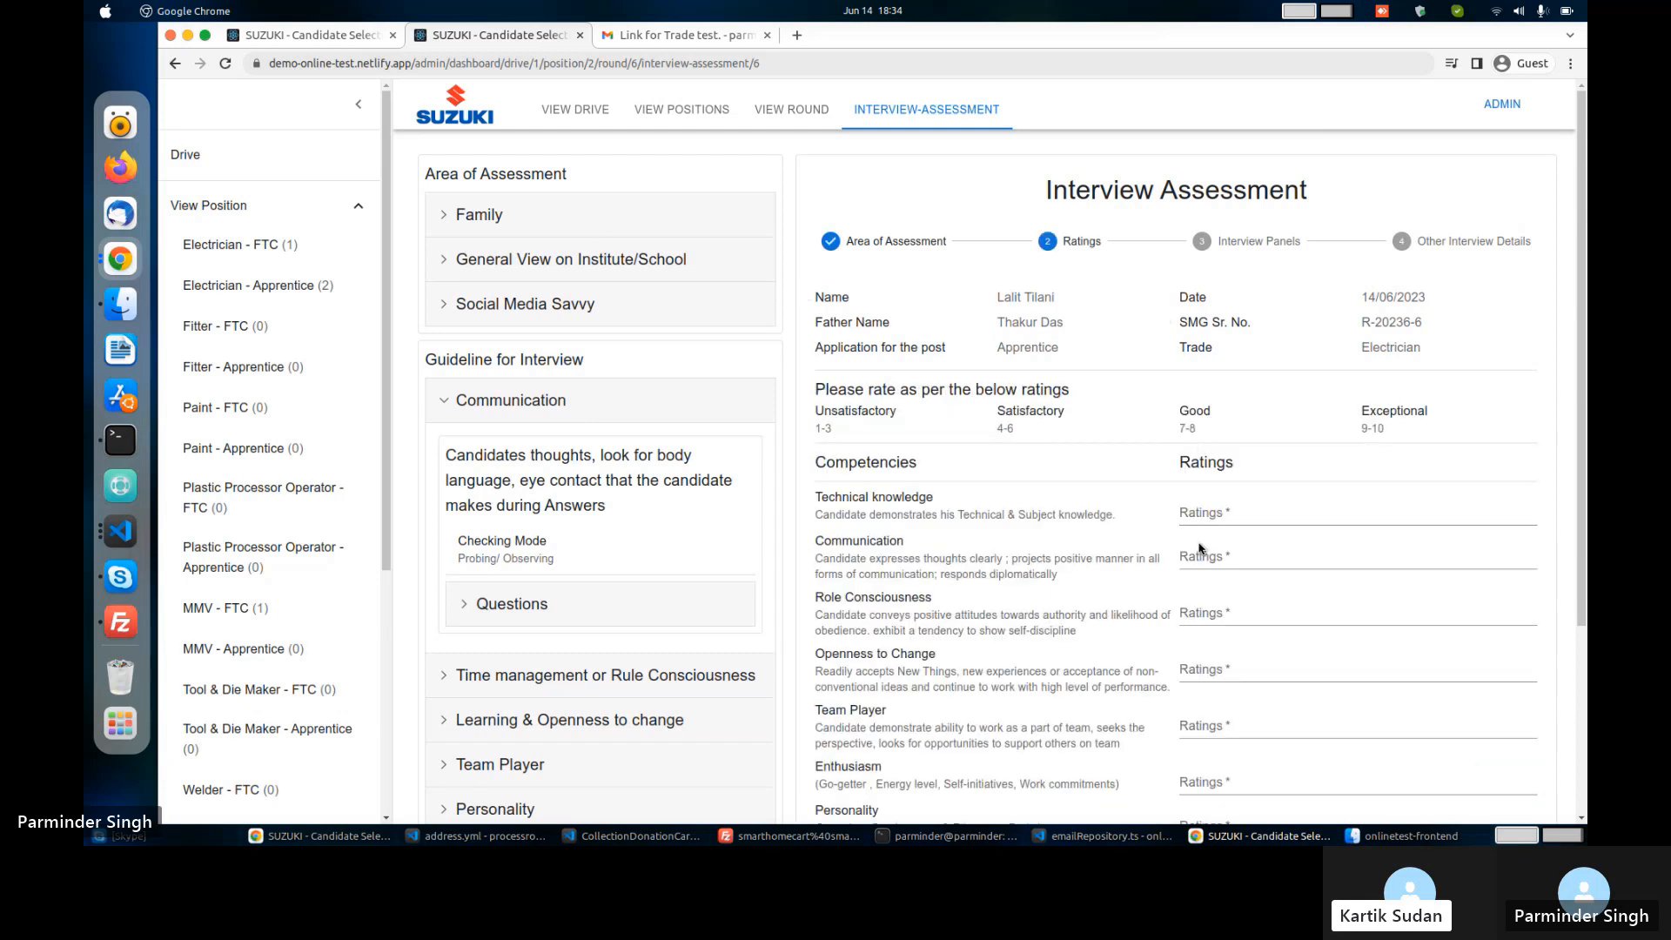
# Rate every competency 6, advance to Interview Panels, and add a panel member entry.
pyautogui.click(1215, 513)
pyautogui.scroll(-2, 1218, 516)
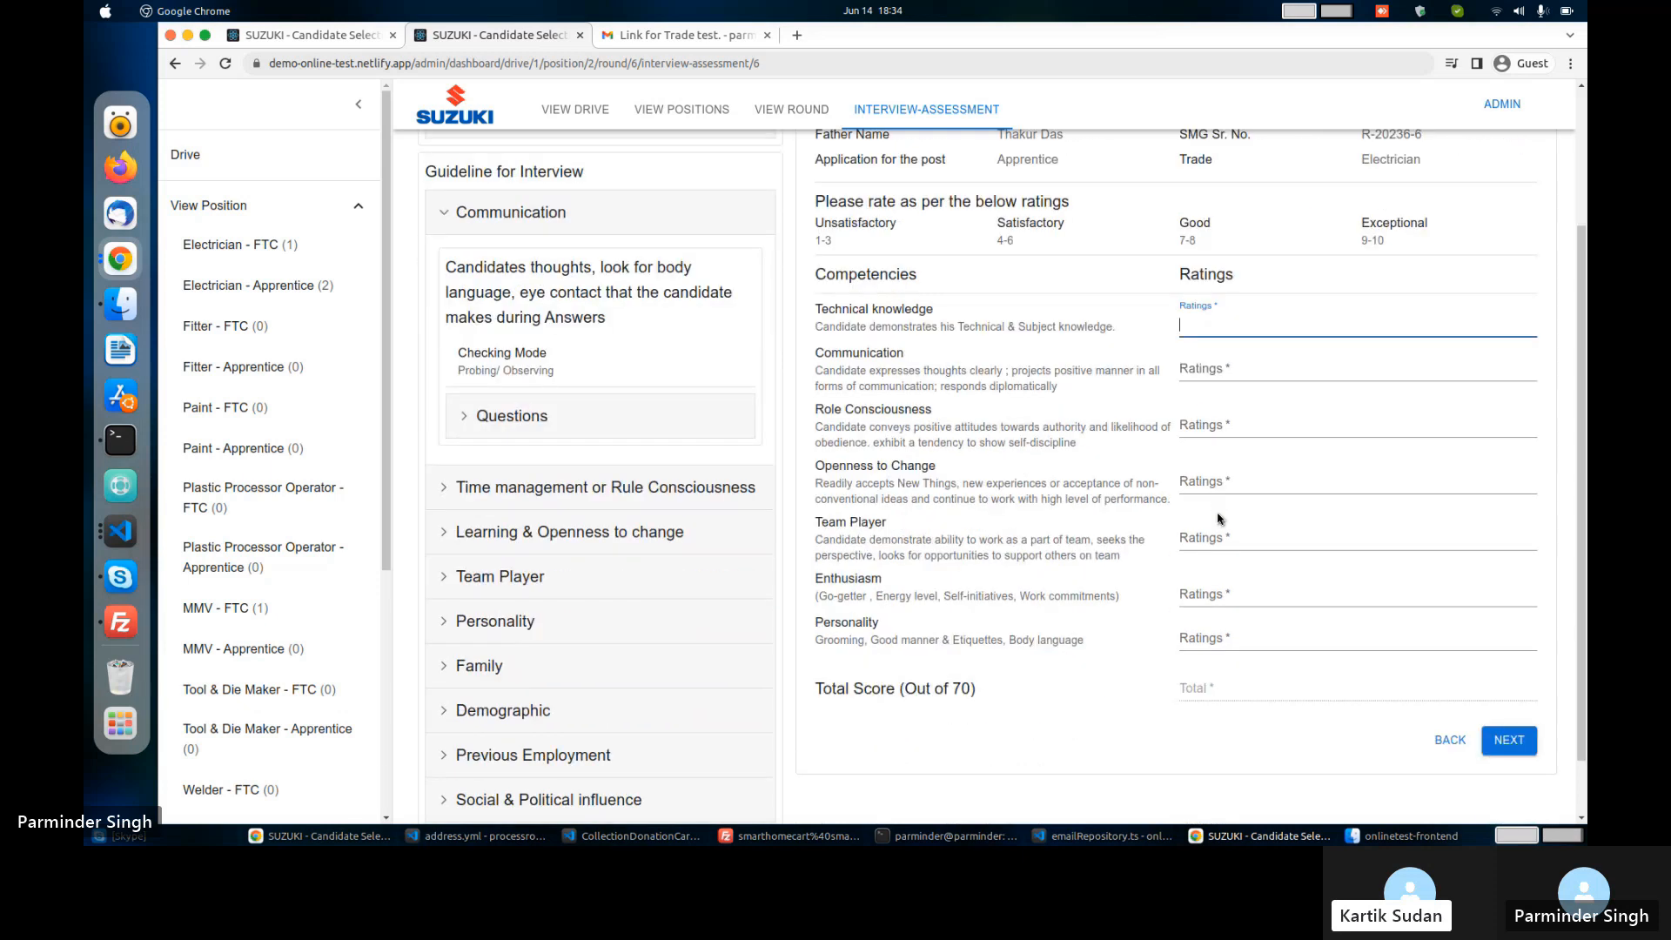
pyautogui.write('6')
pyautogui.press('Tab')
pyautogui.write('6')
pyautogui.press('Tab')
pyautogui.write('6')
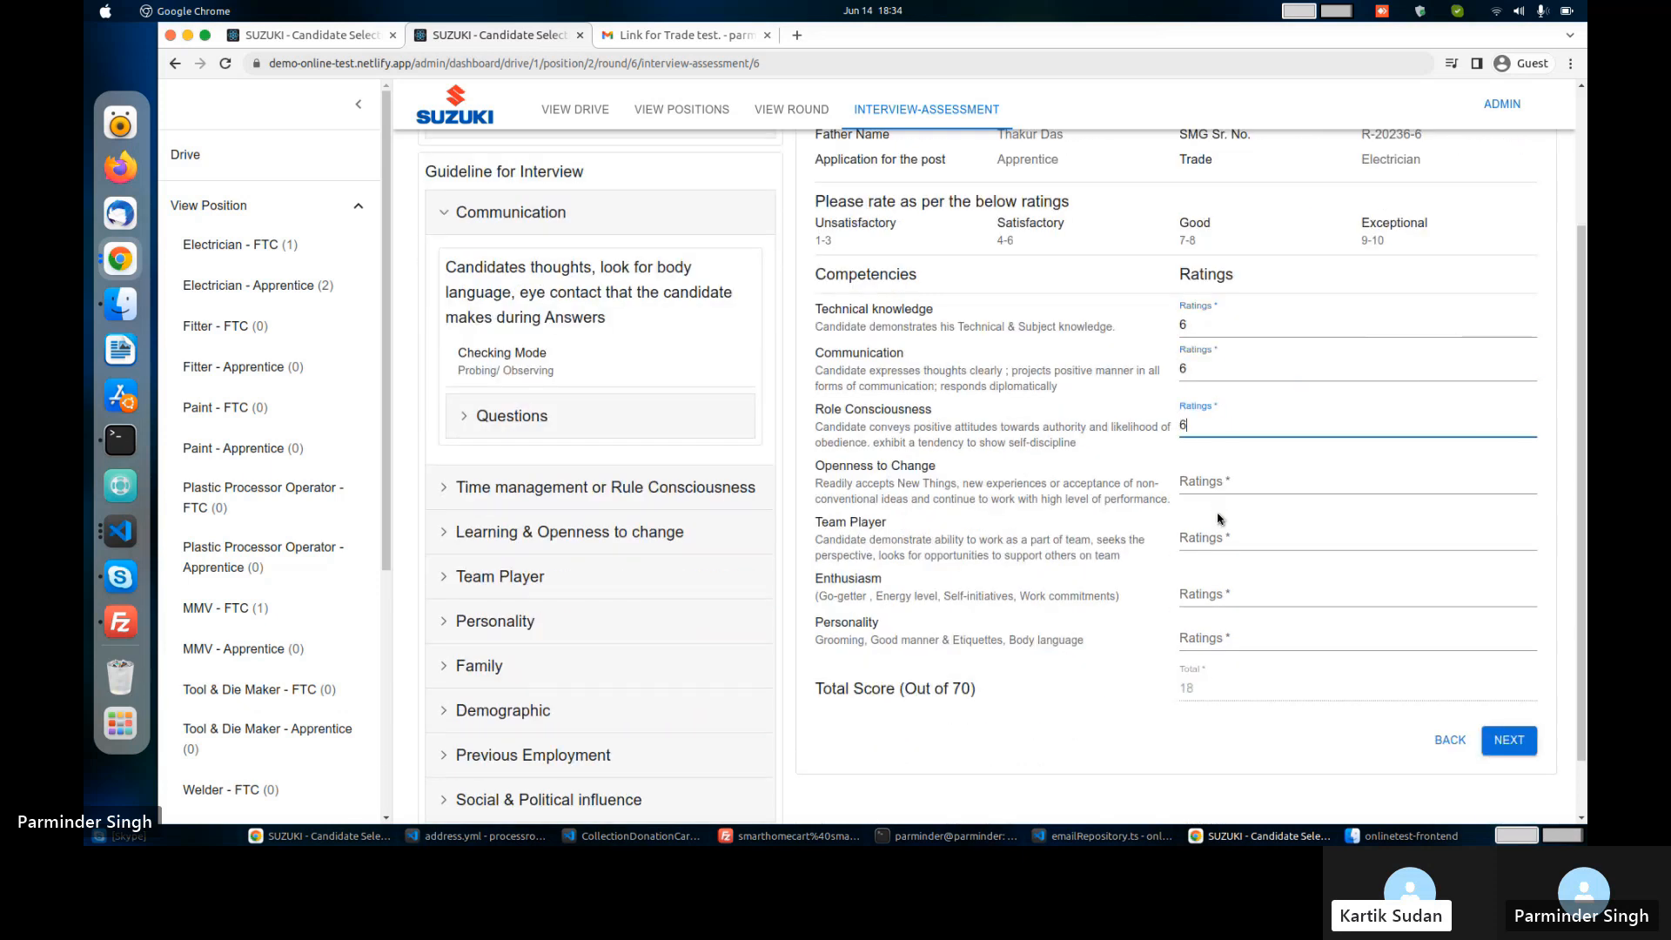
pyautogui.press('Tab')
pyautogui.write('6')
pyautogui.press('Tab')
pyautogui.write('6')
pyautogui.press('Tab')
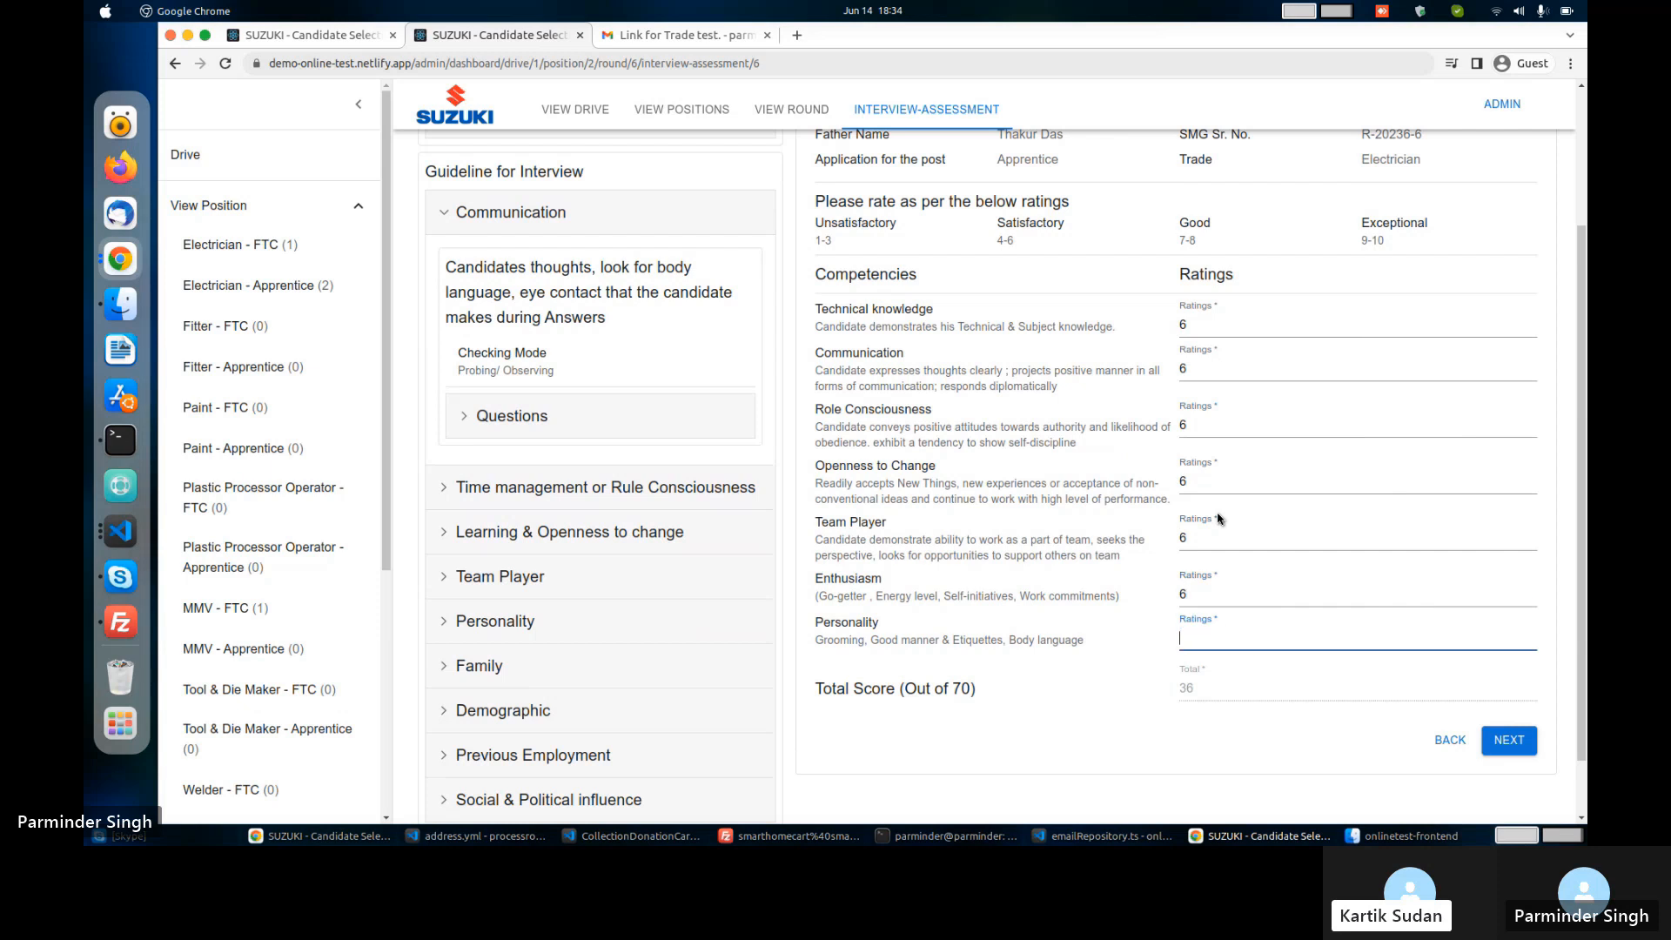
pyautogui.write('6')
pyautogui.press('Tab')
pyautogui.press('Tab')
pyautogui.press('Return')
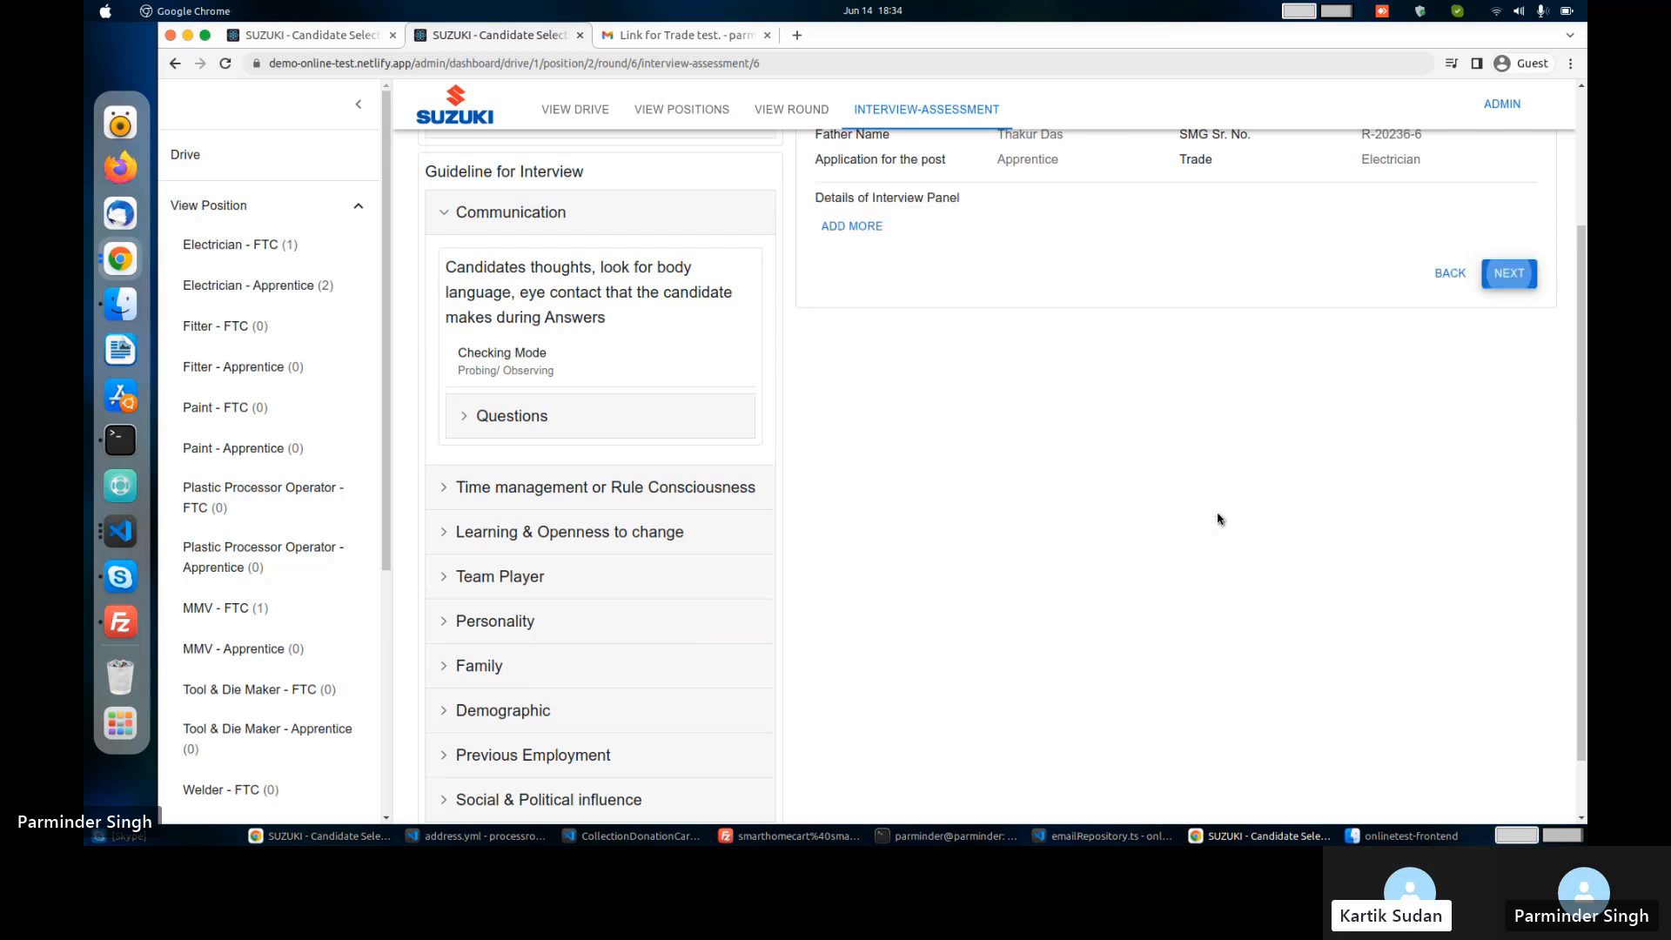
pyautogui.scroll(2, 849, 418)
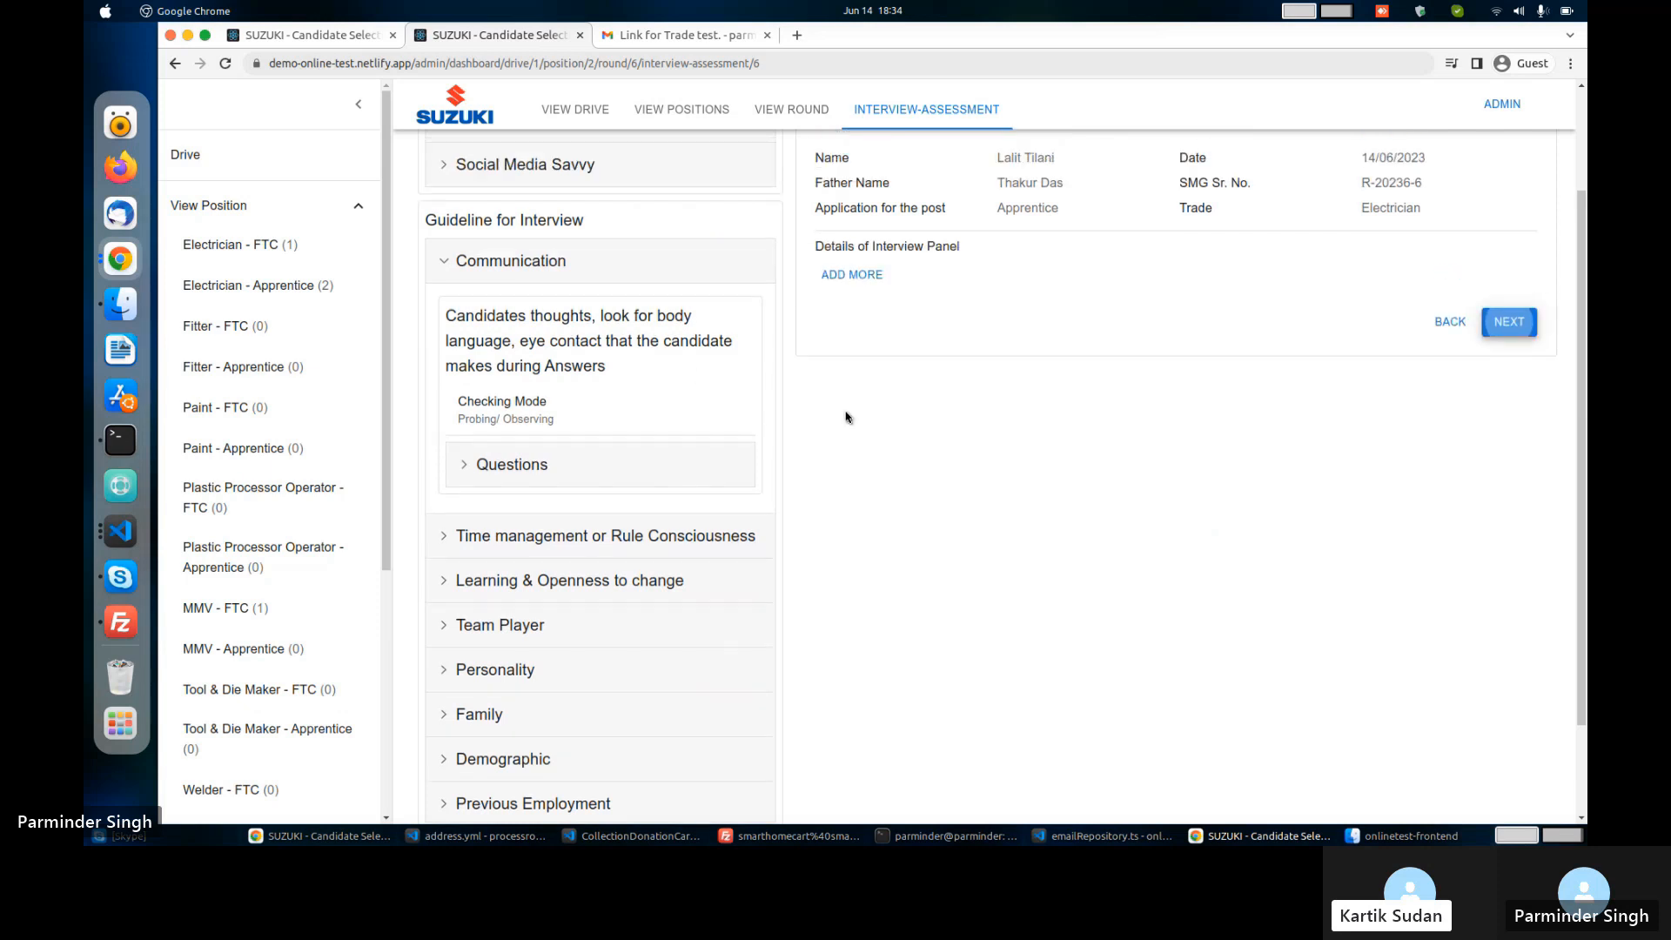
pyautogui.click(850, 414)
# Enter the panel member's name, designation Manager, comment N/A and final decision Selected.
pyautogui.click(912, 432)
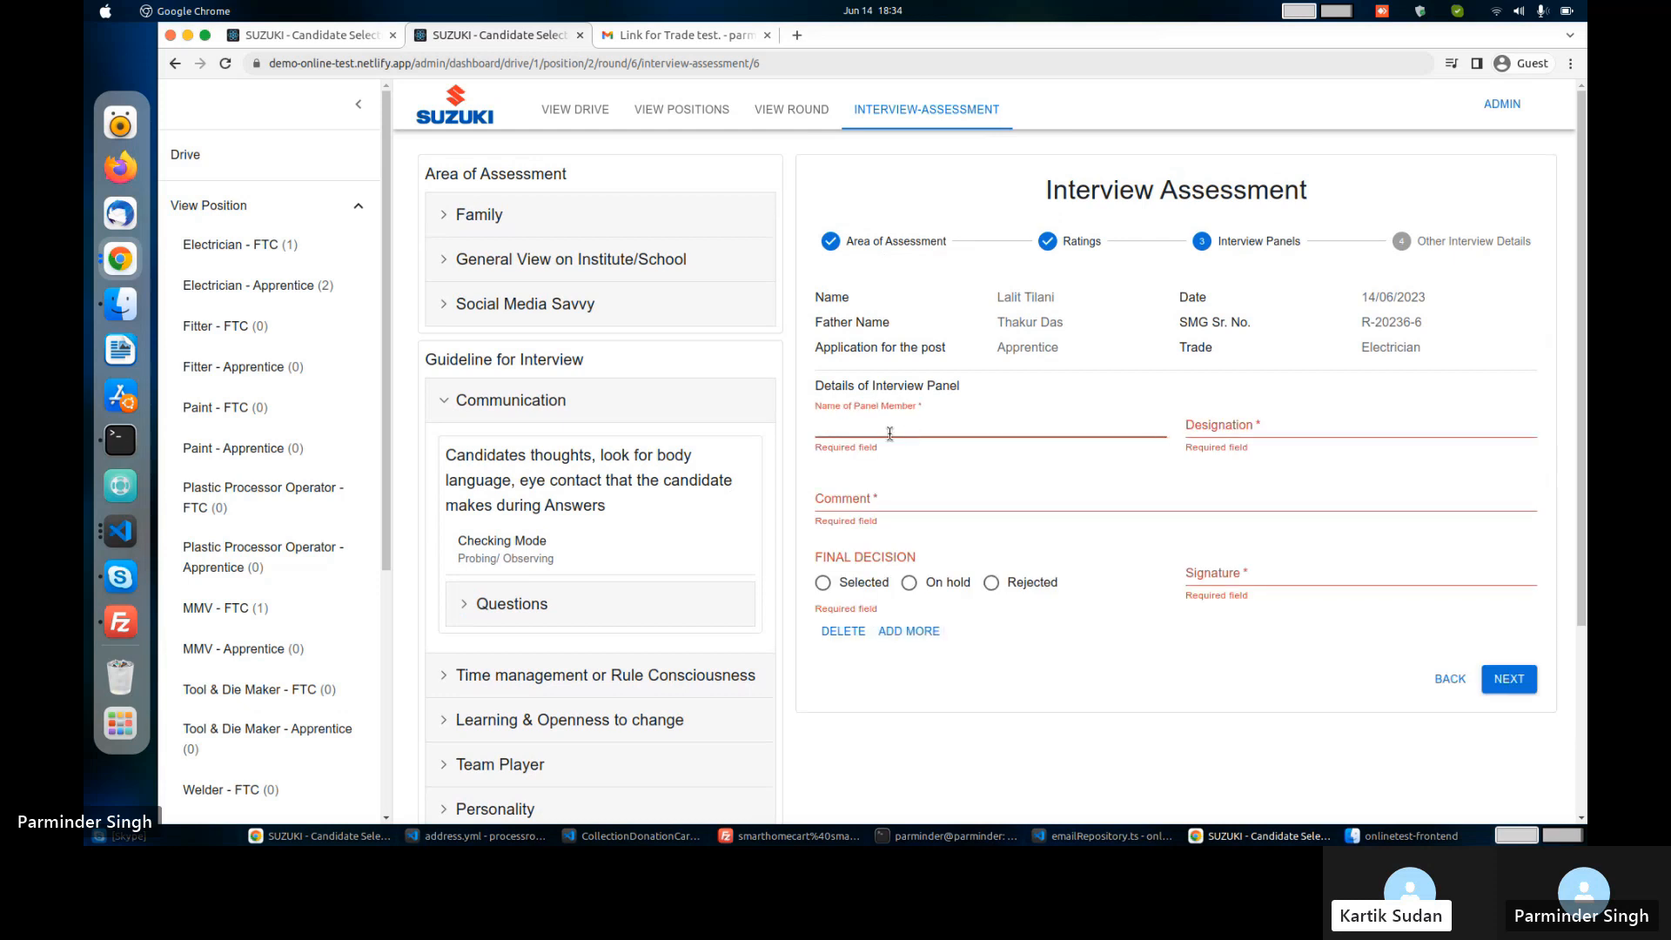
pyautogui.press('Tab')
pyautogui.write('M')
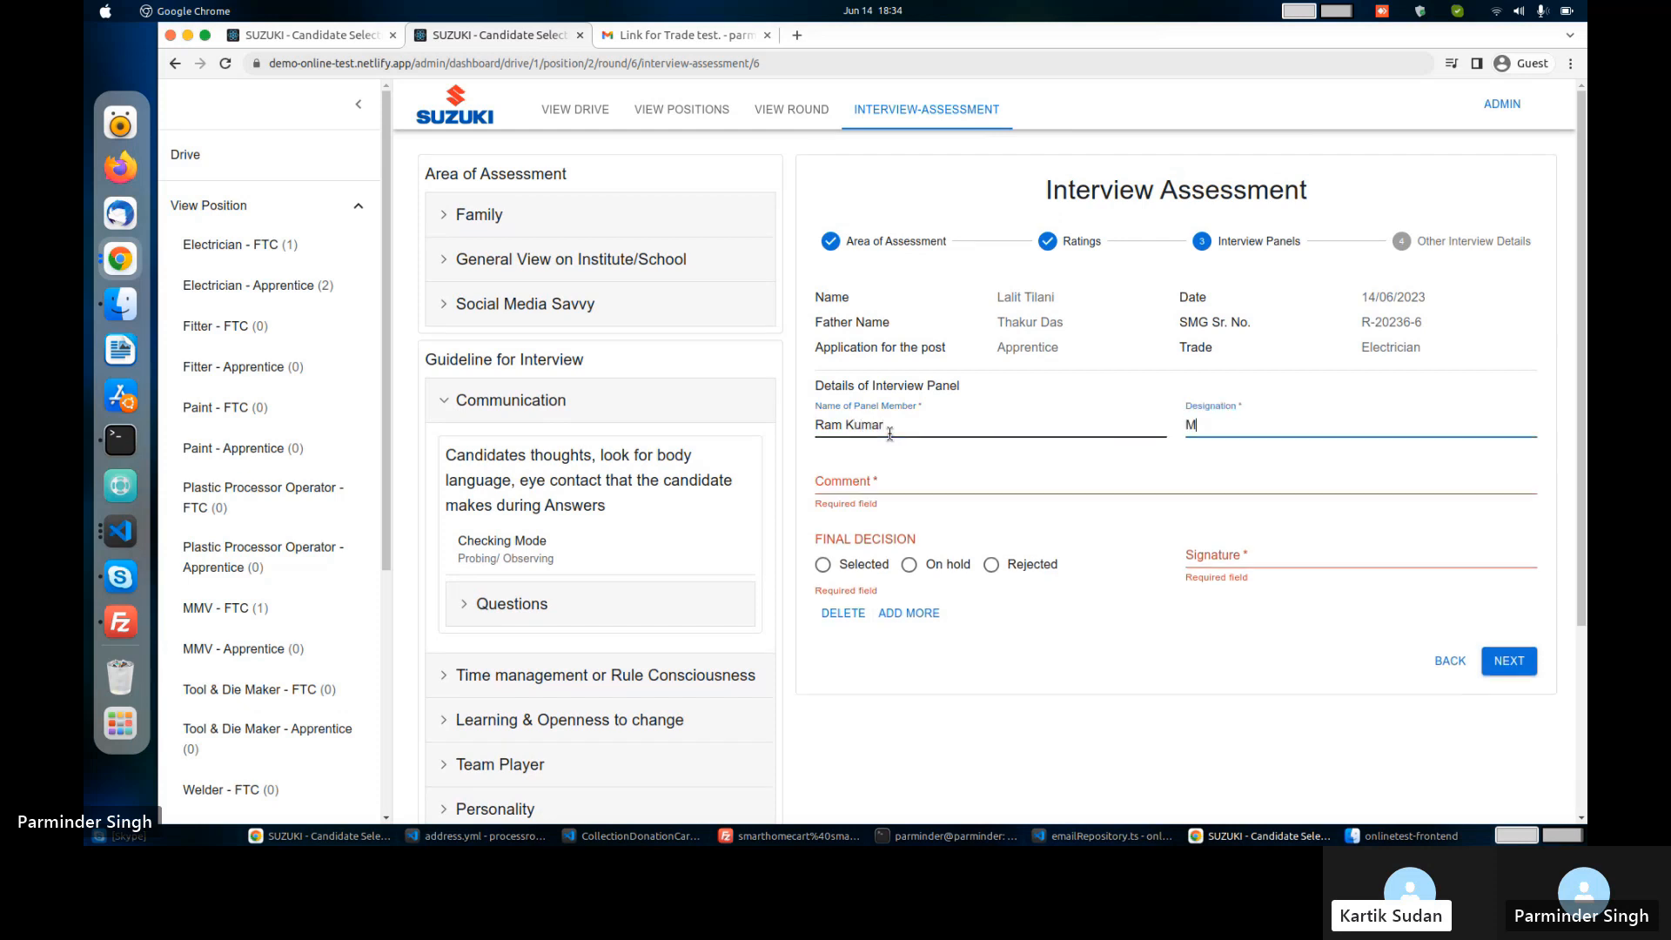
pyautogui.write('anager')
pyautogui.press('Tab')
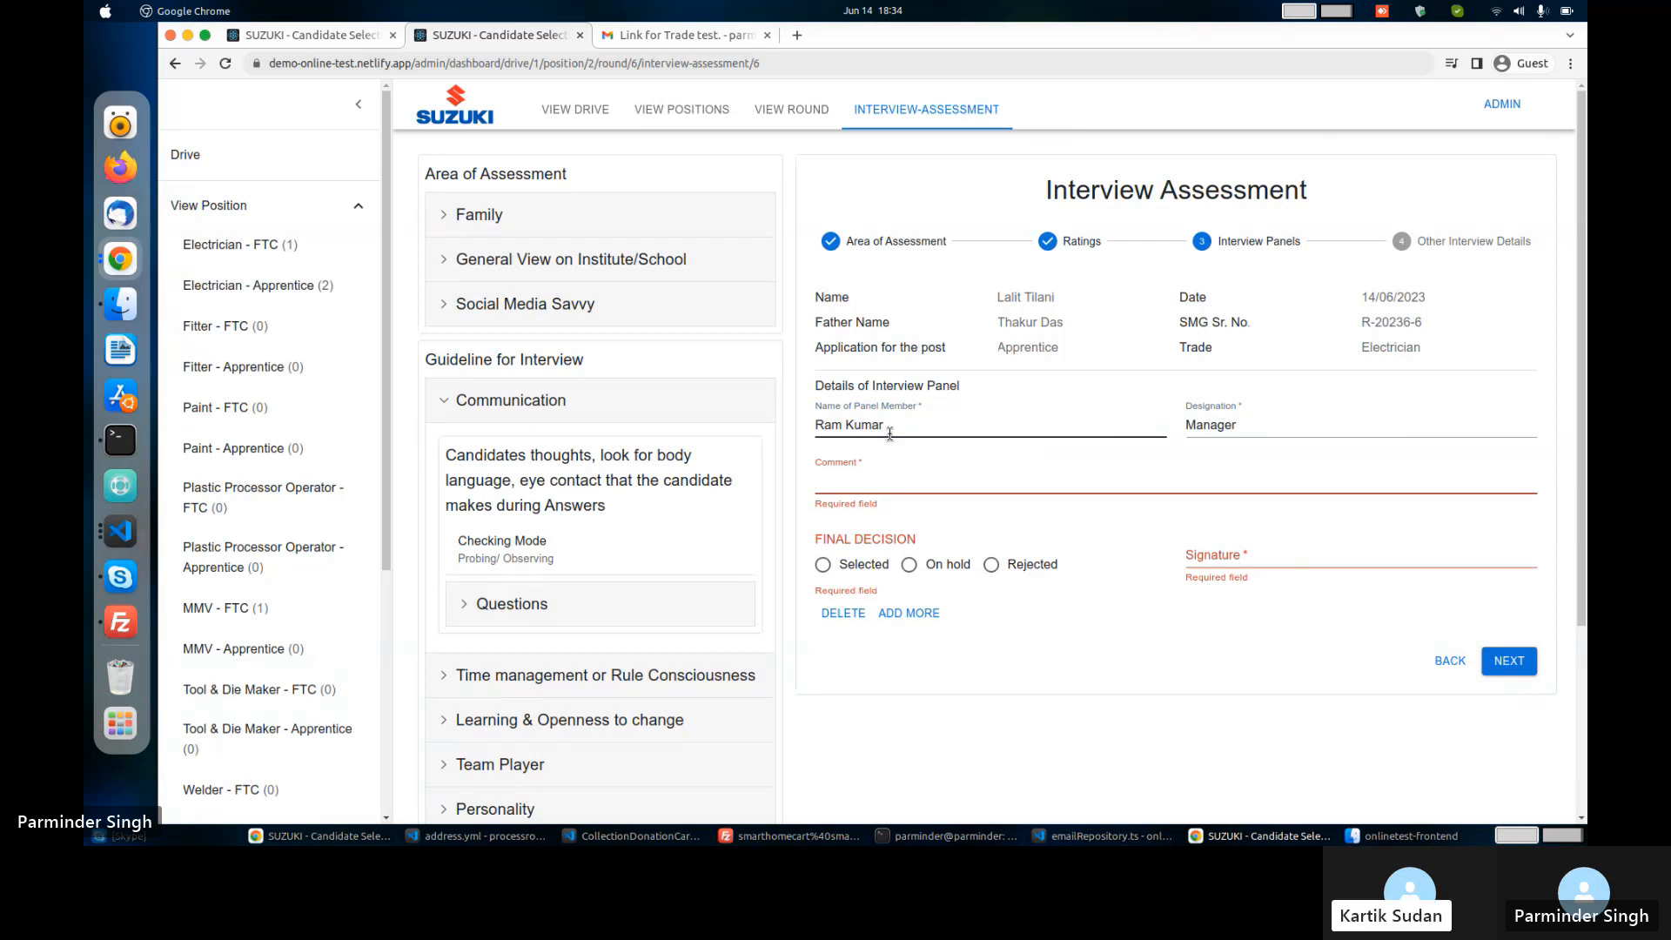
pyautogui.write('N/A')
pyautogui.click(870, 509)
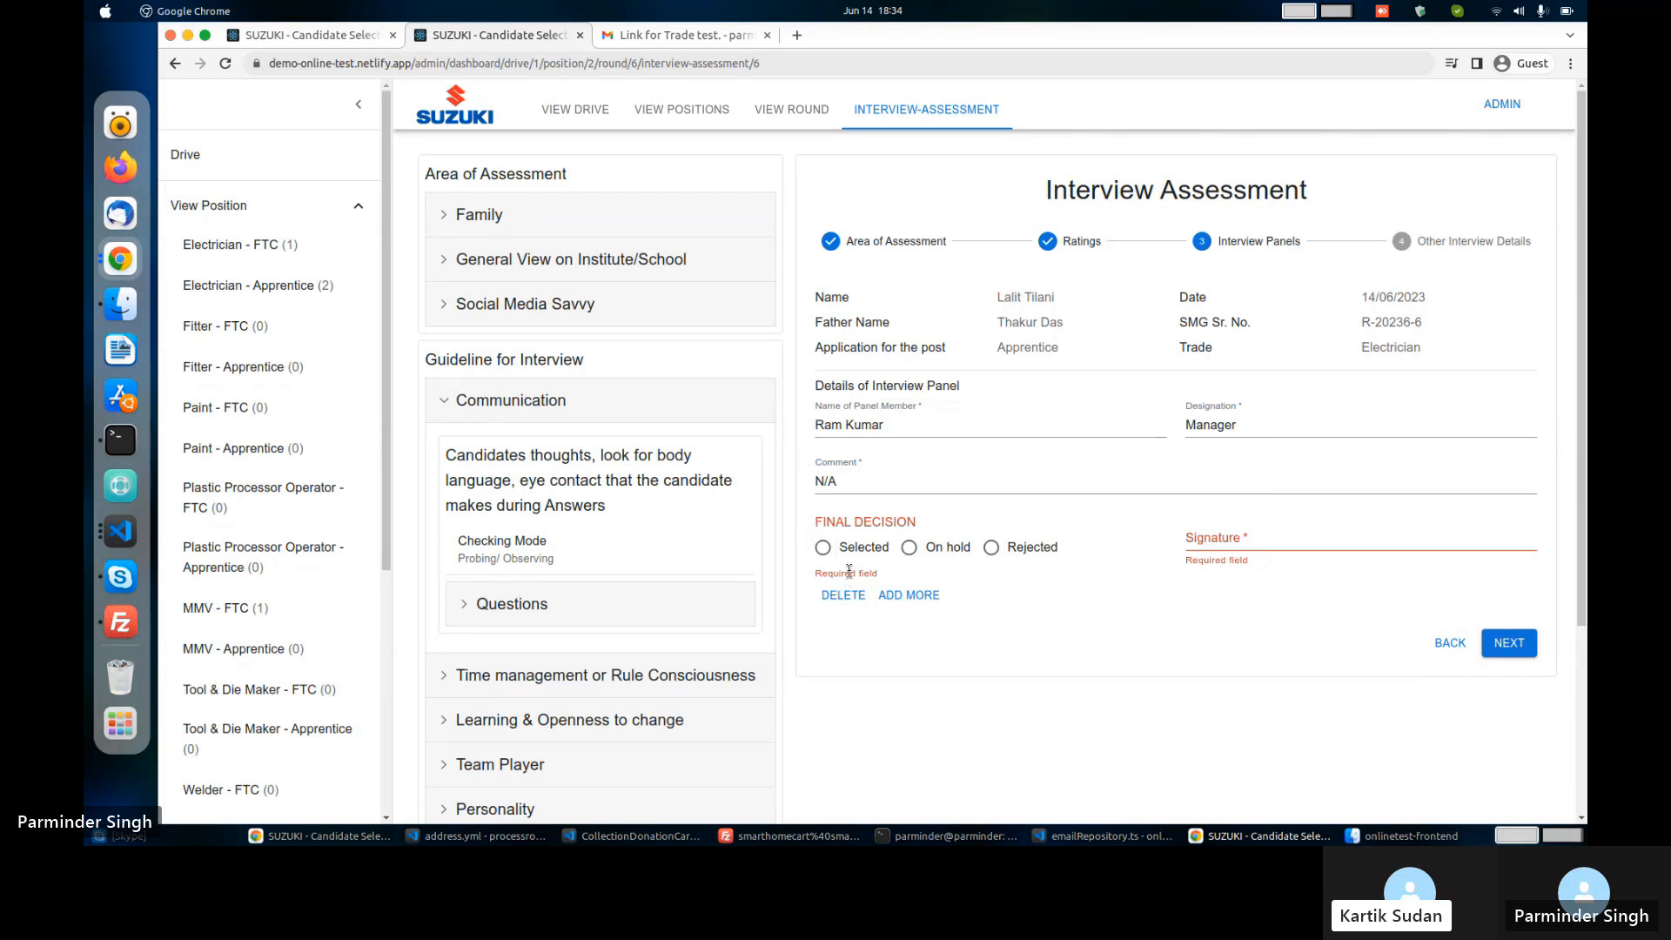
pyautogui.click(823, 546)
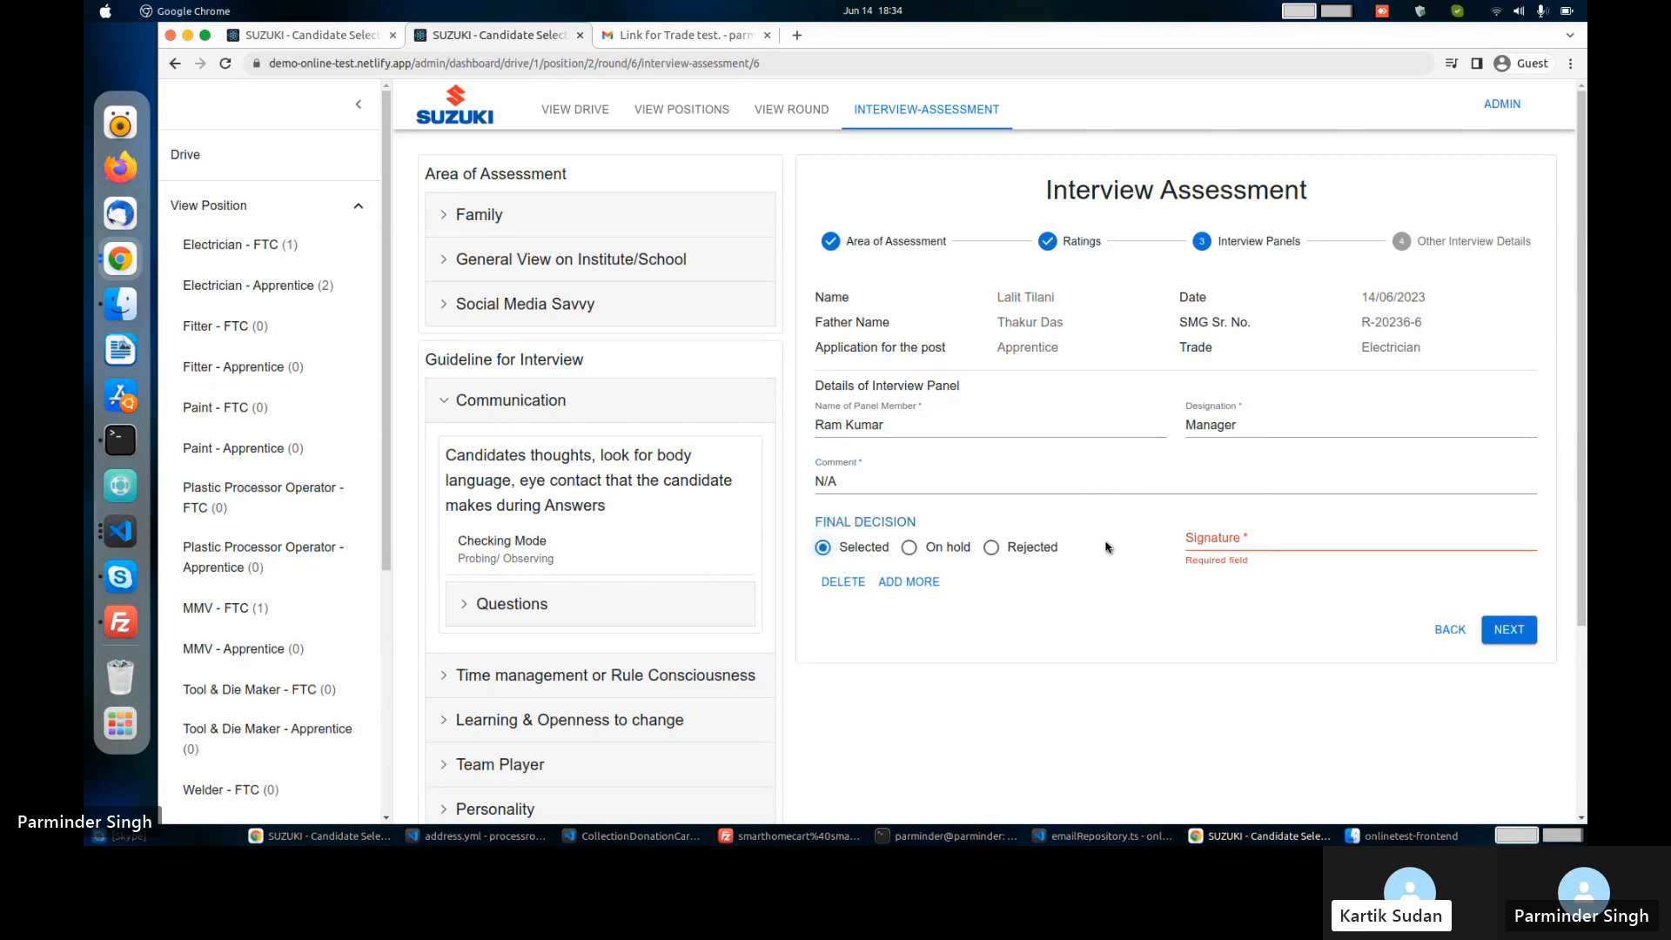
# Sign the panel details and continue to Other Interview Details.
pyautogui.click(1231, 533)
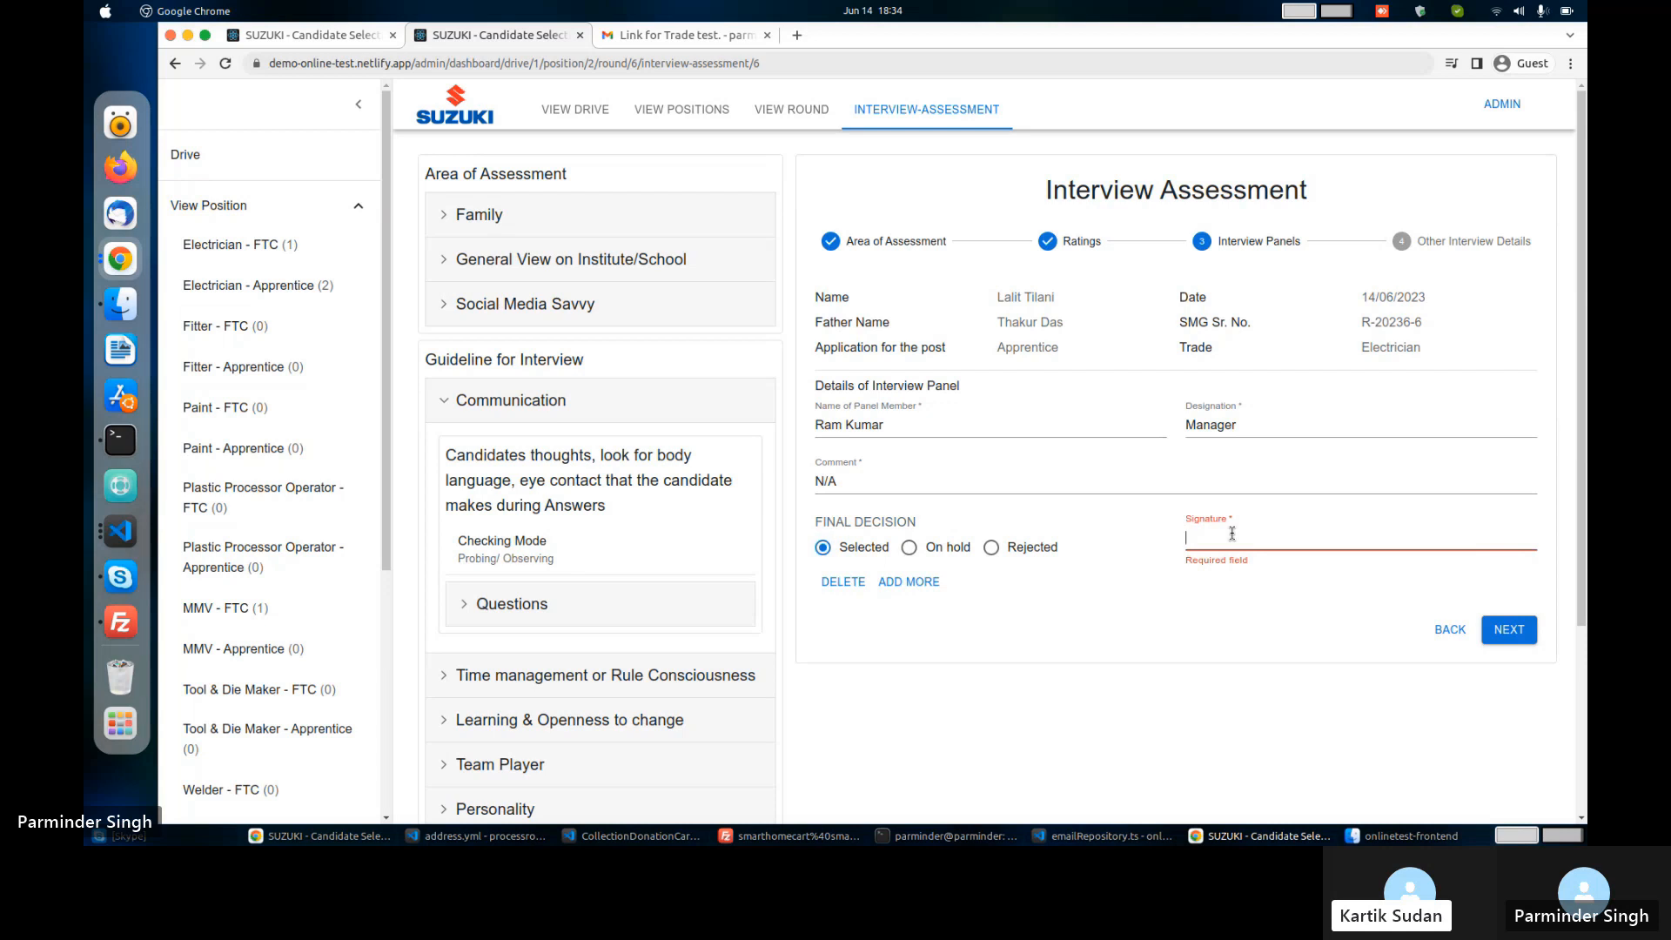
pyautogui.write('ram')
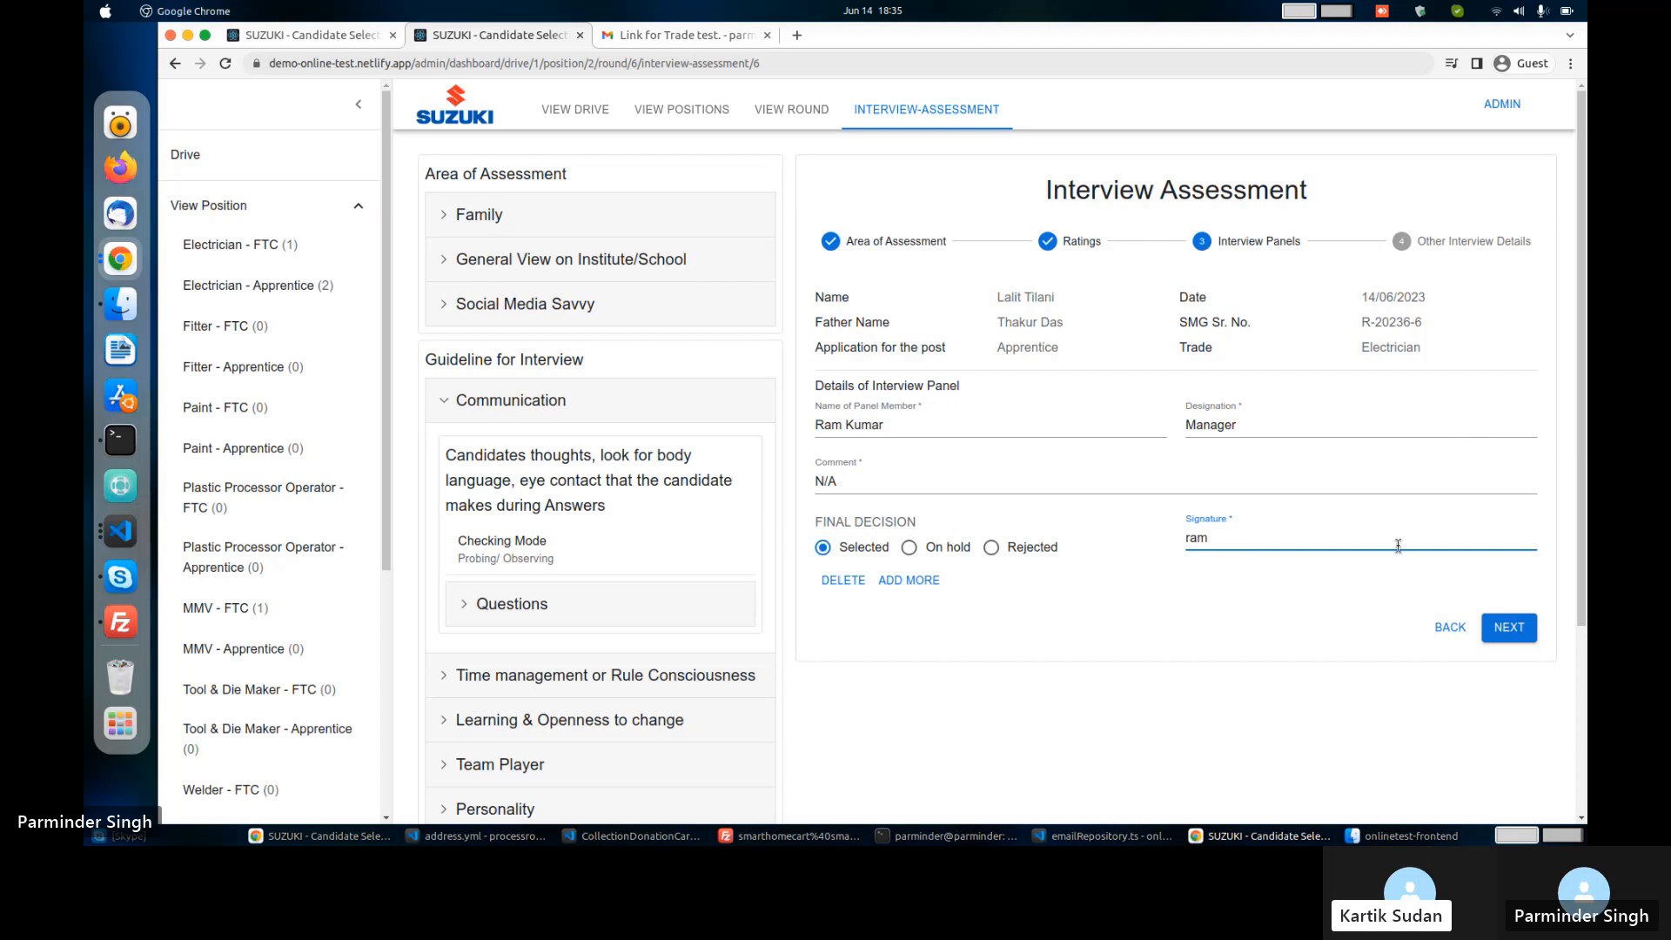
pyautogui.click(1520, 621)
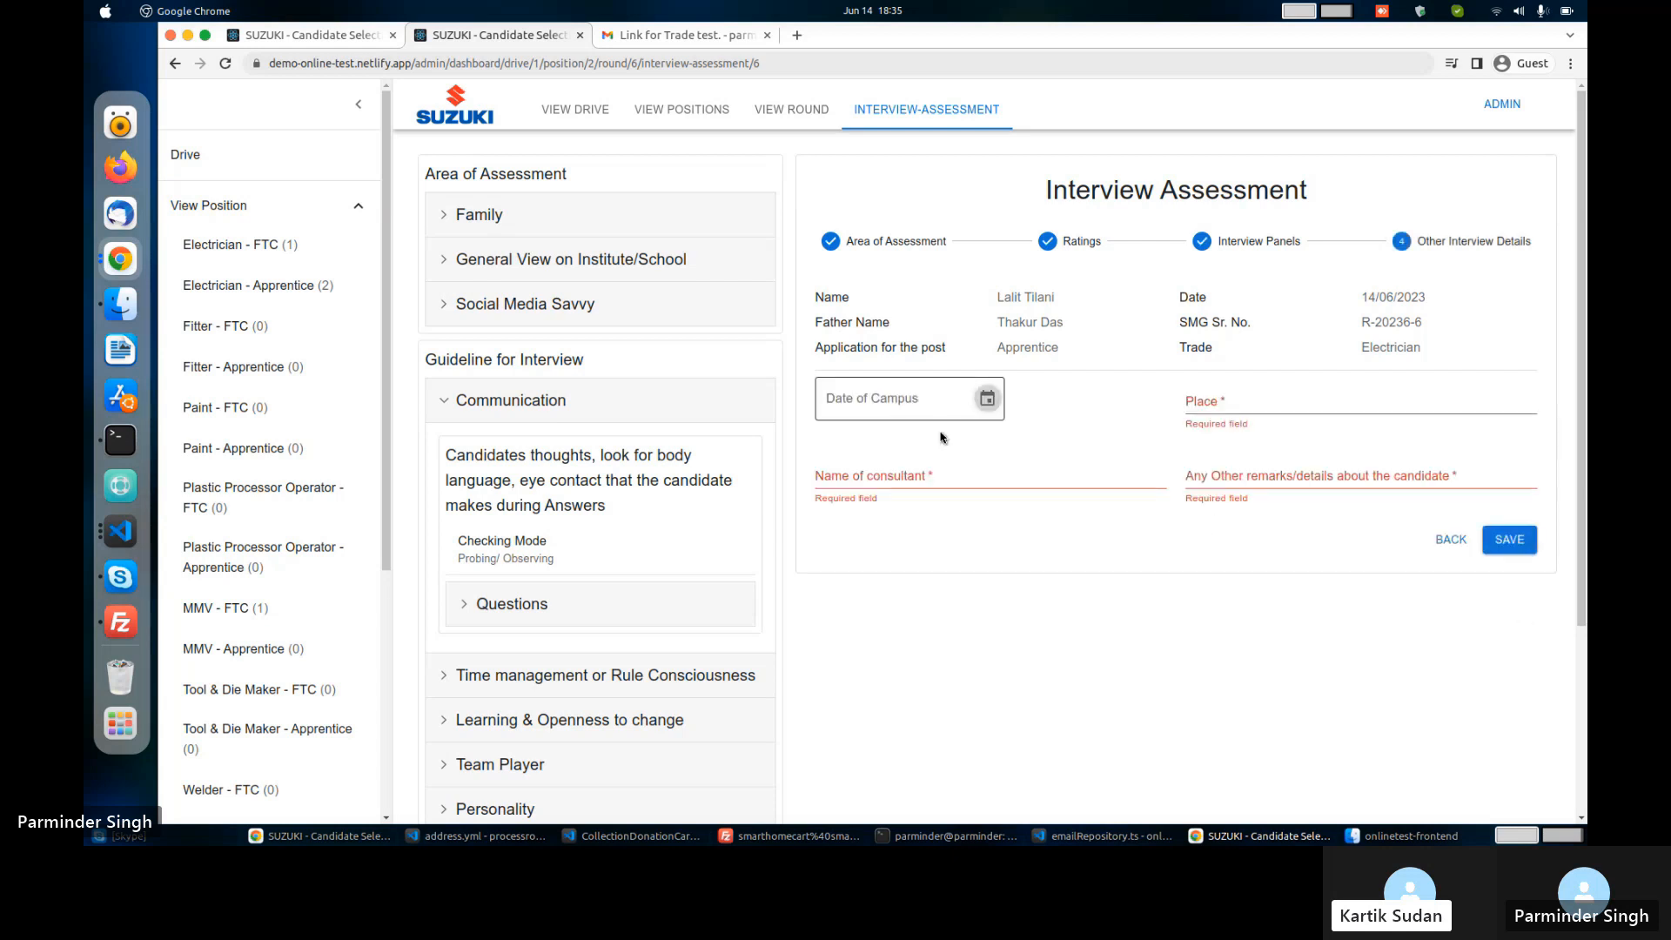
# Fill campus date 06/07/2023, place Gurugram, the consultant's name and remarks N/A, then save.
pyautogui.click(986, 398)
pyautogui.click(941, 539)
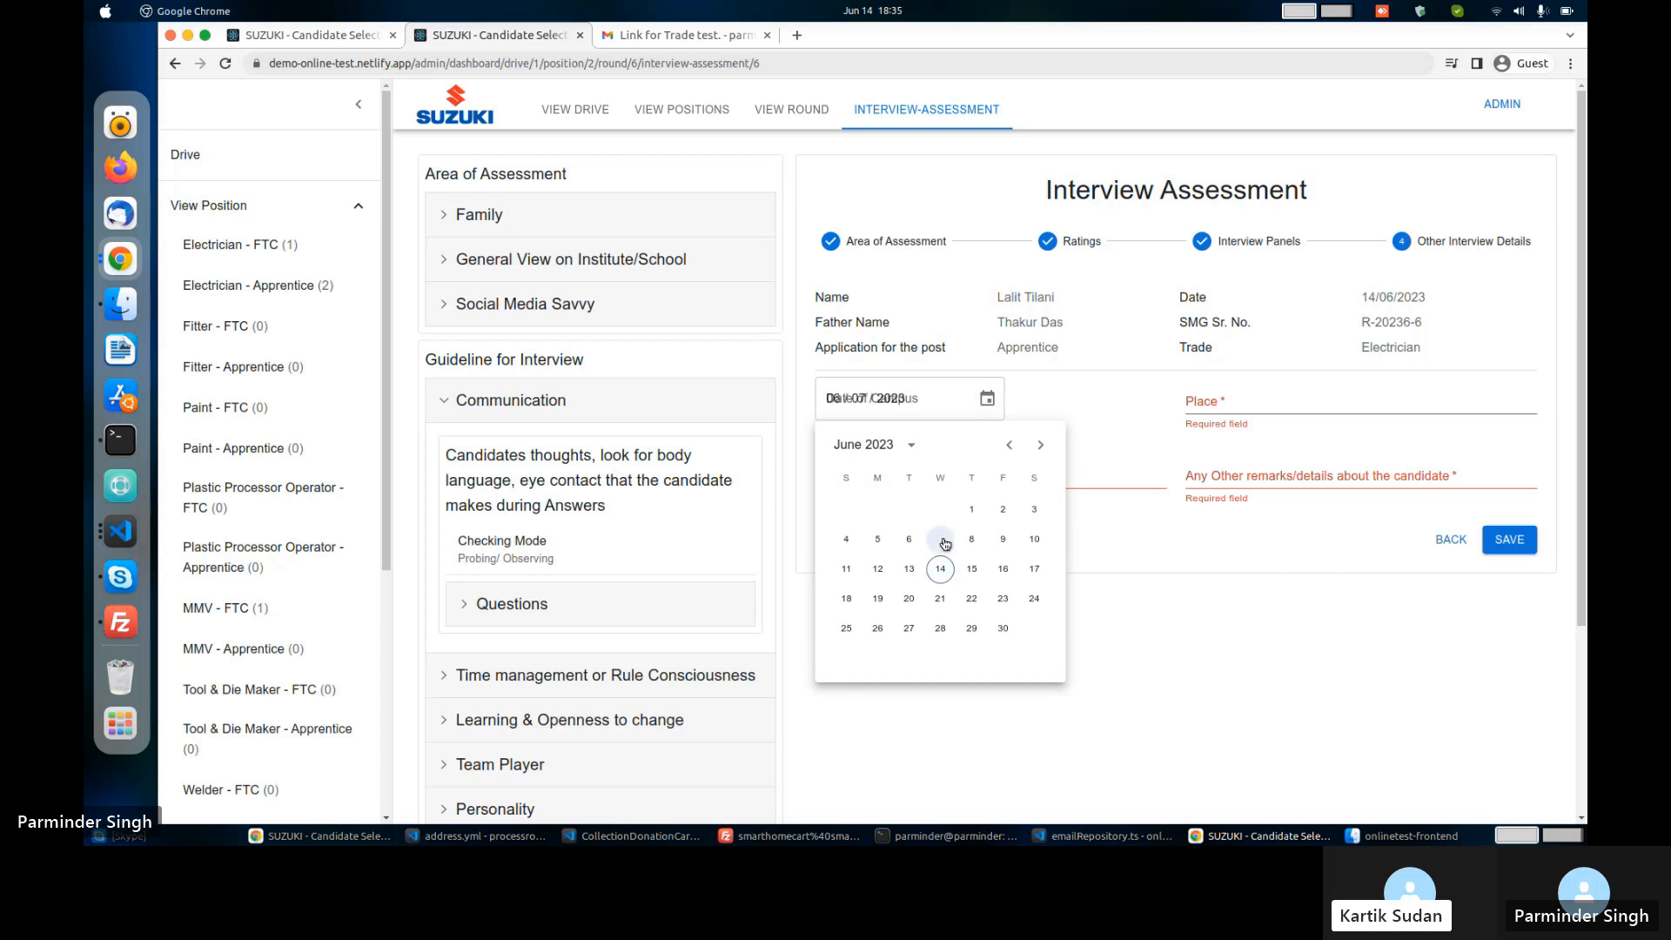
pyautogui.click(1206, 399)
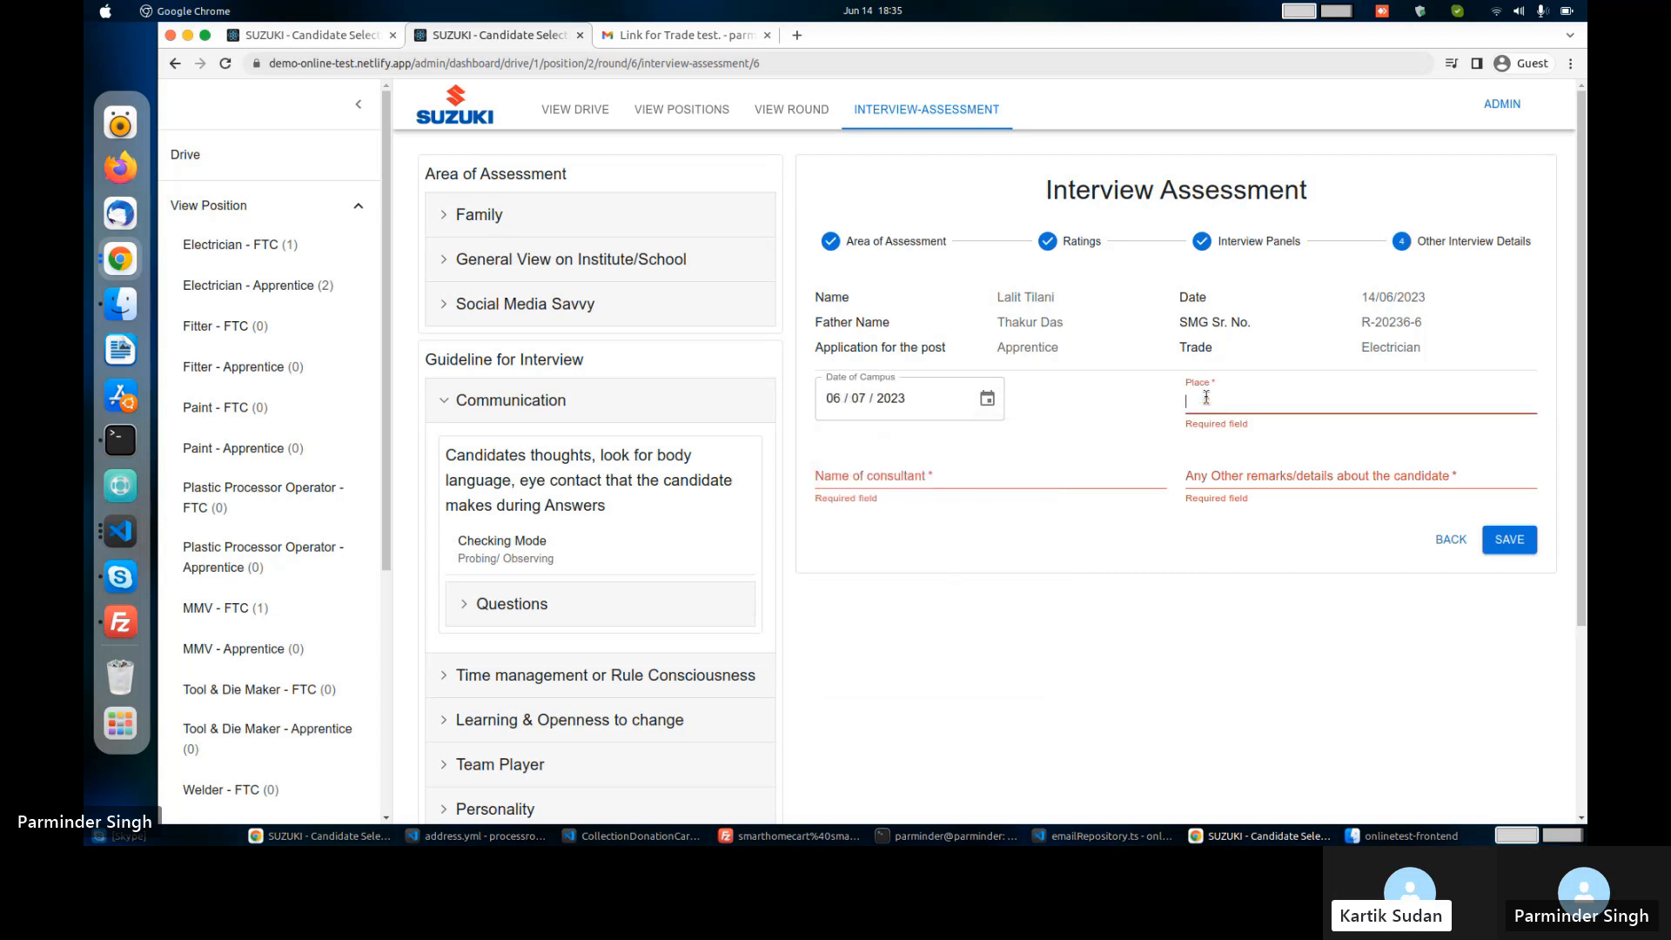
pyautogui.write('Gul')
pyautogui.write('ugram')
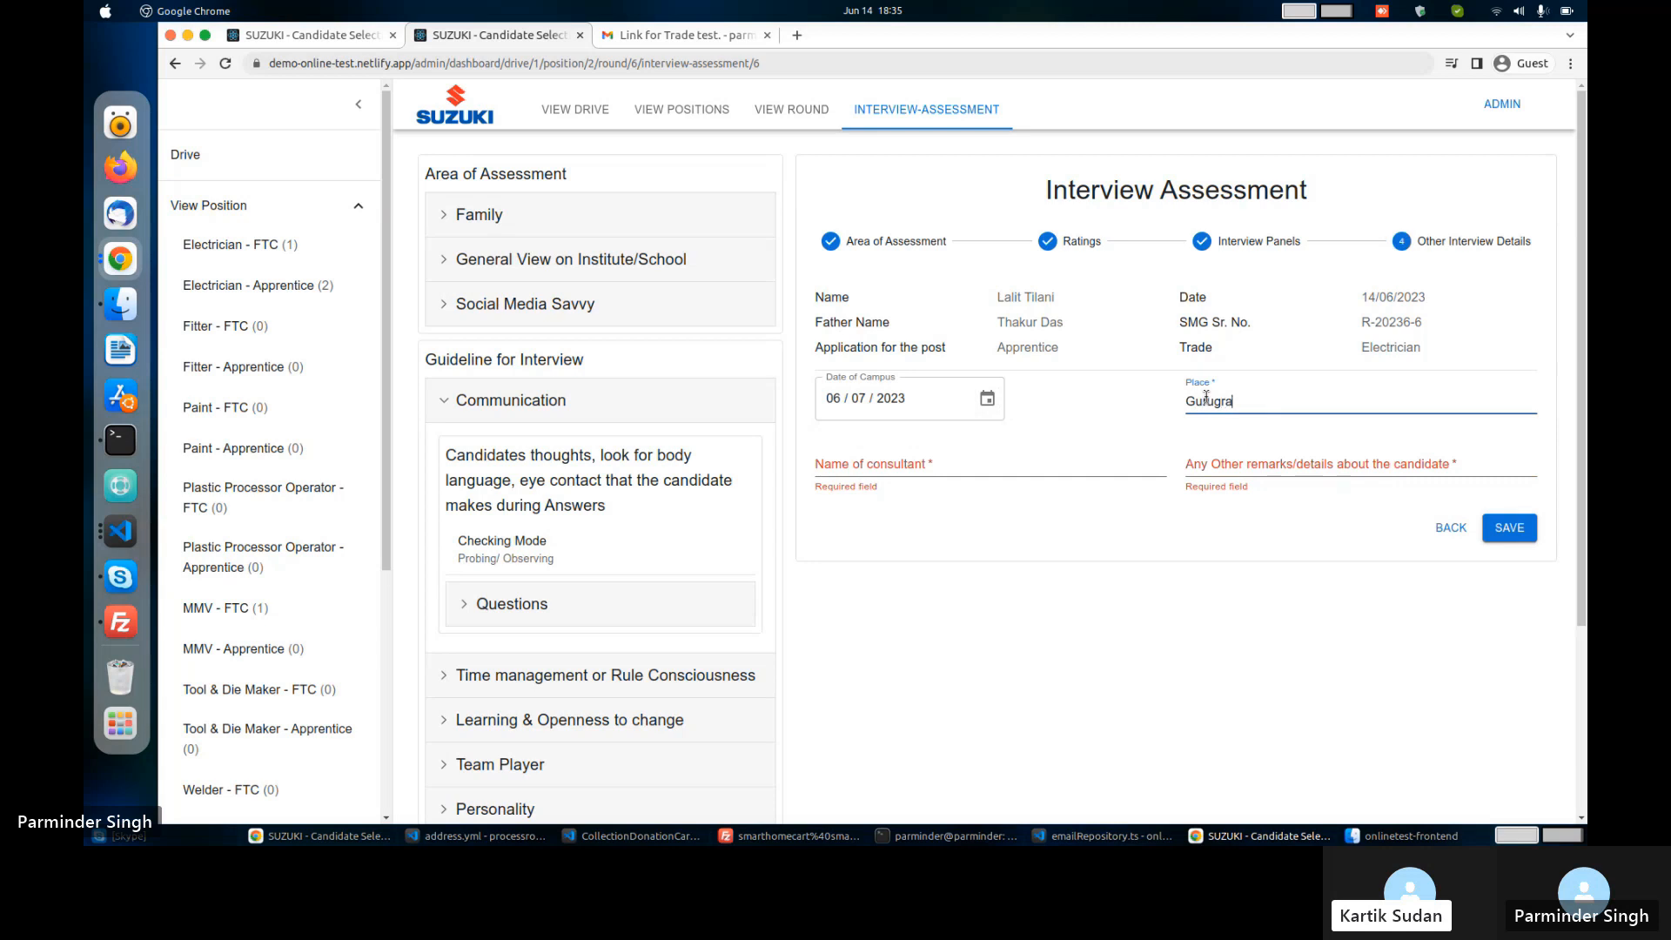
pyautogui.press('Tab')
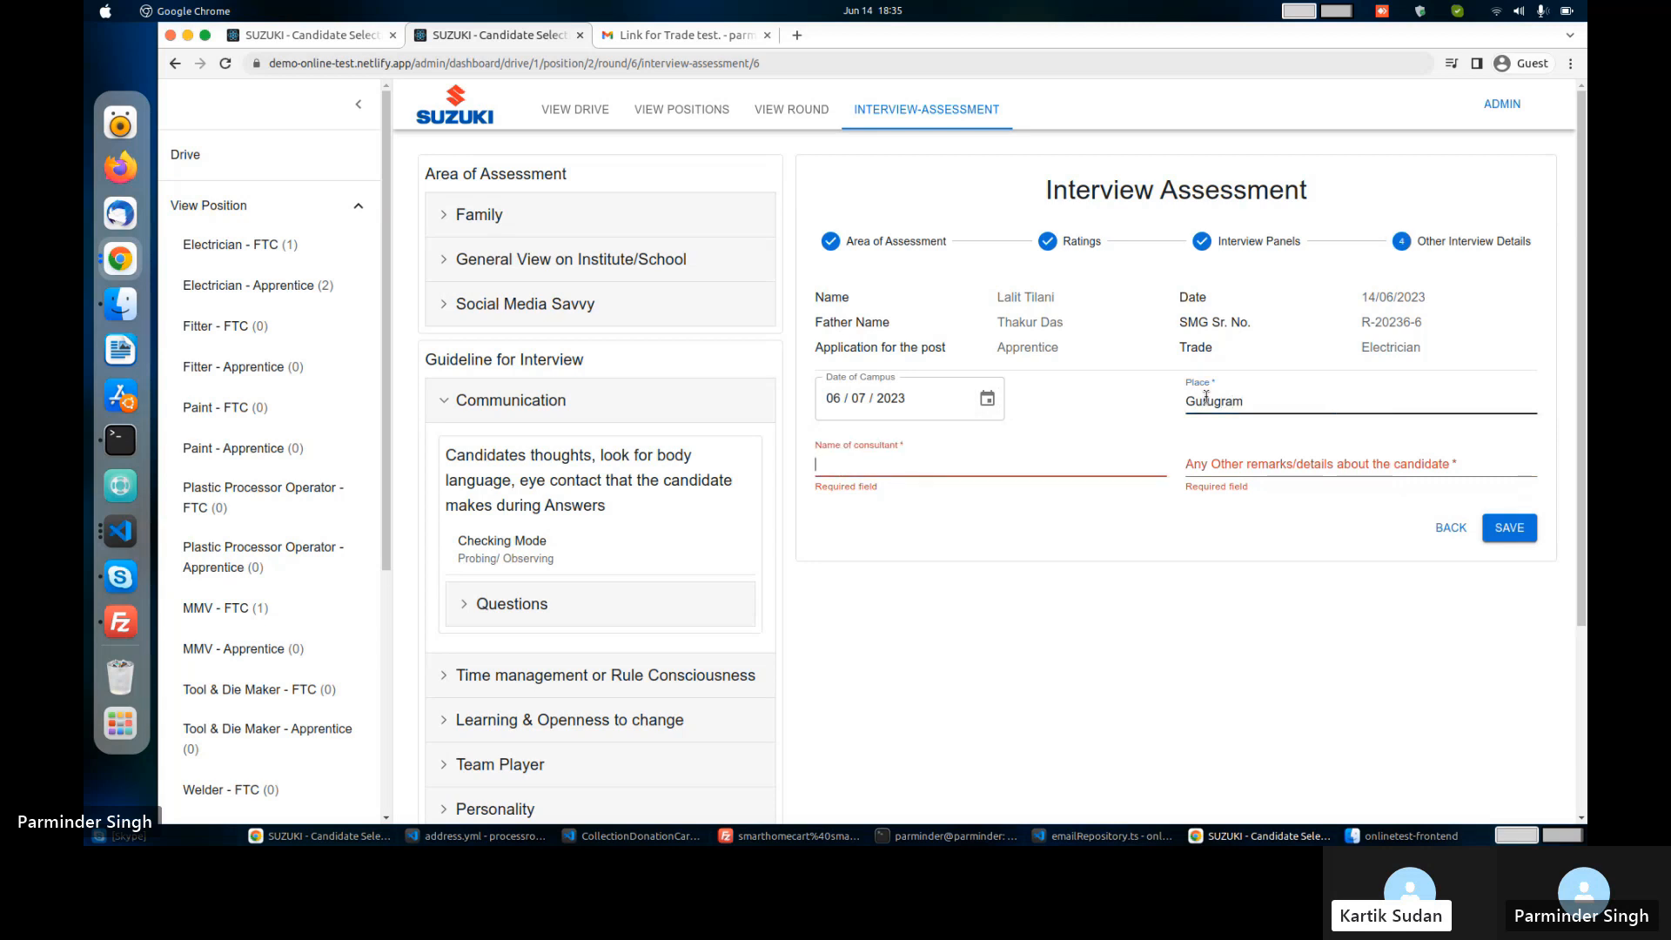
pyautogui.write('Ram')
pyautogui.press('Tab')
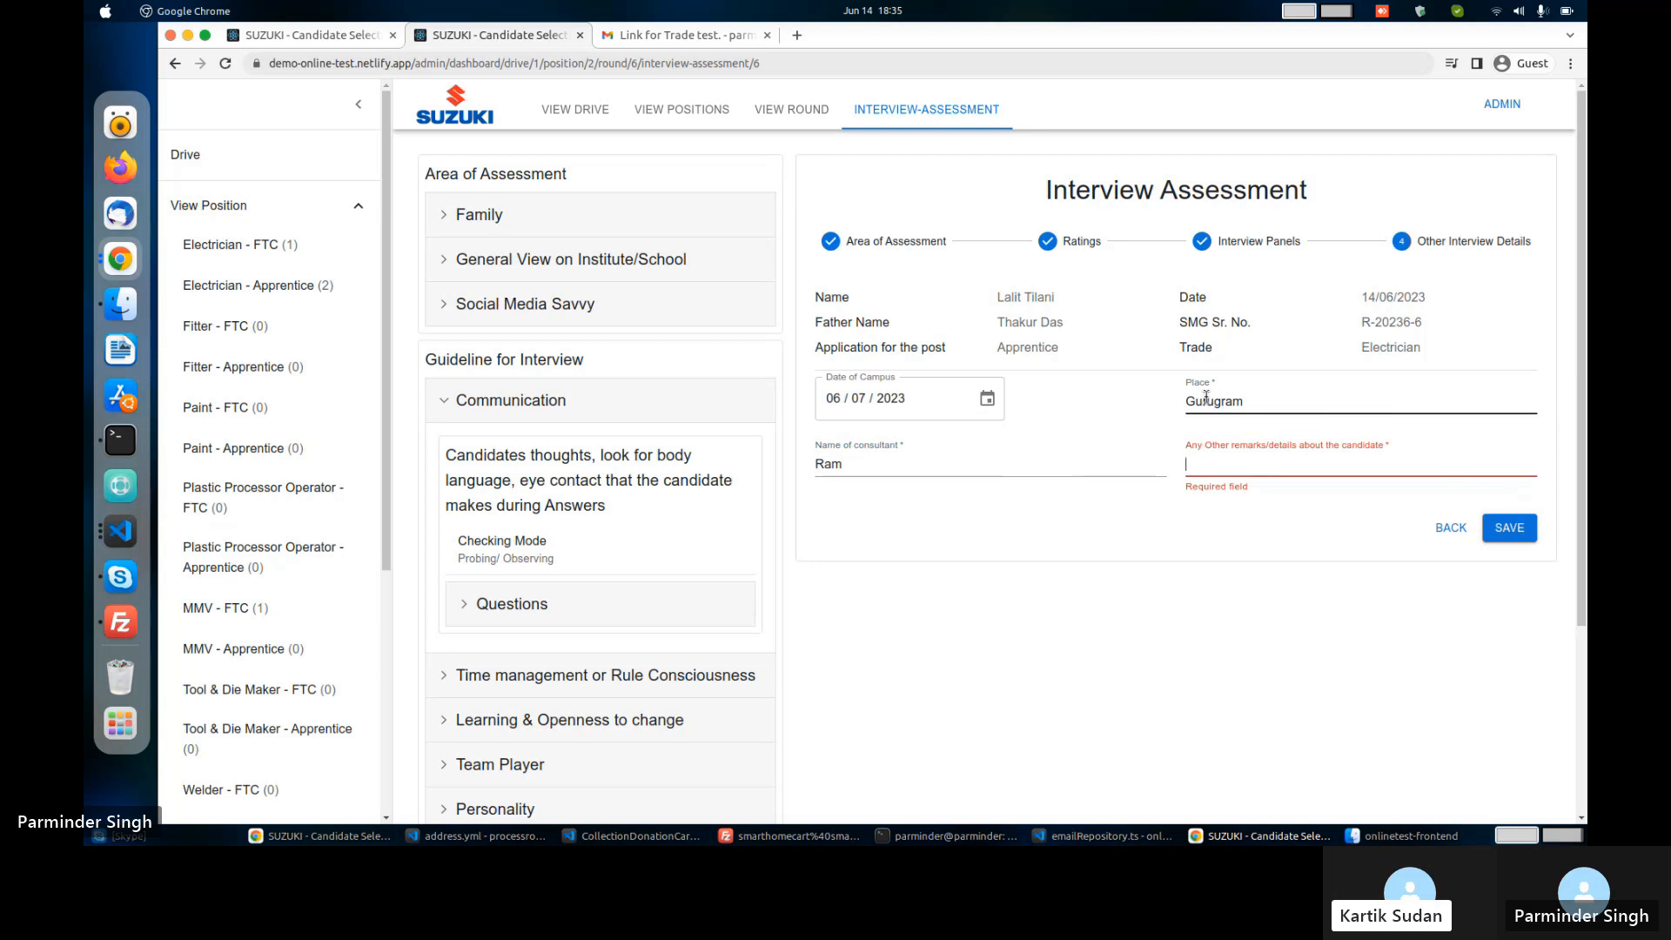
pyautogui.write('N/A')
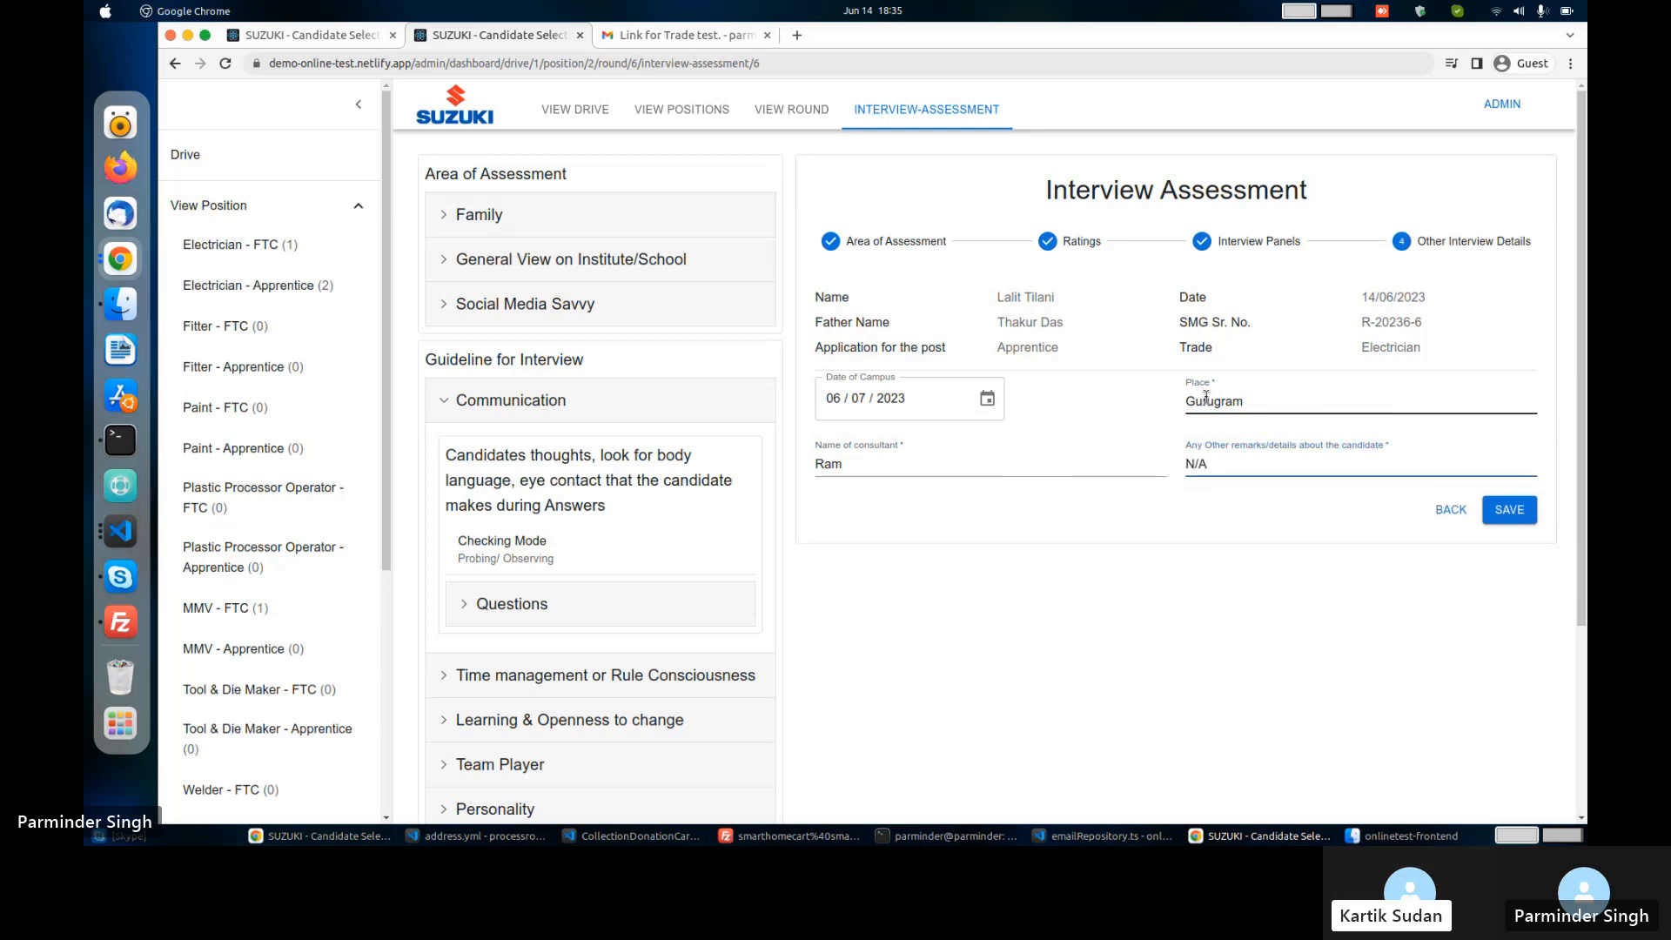
pyautogui.click(1489, 514)
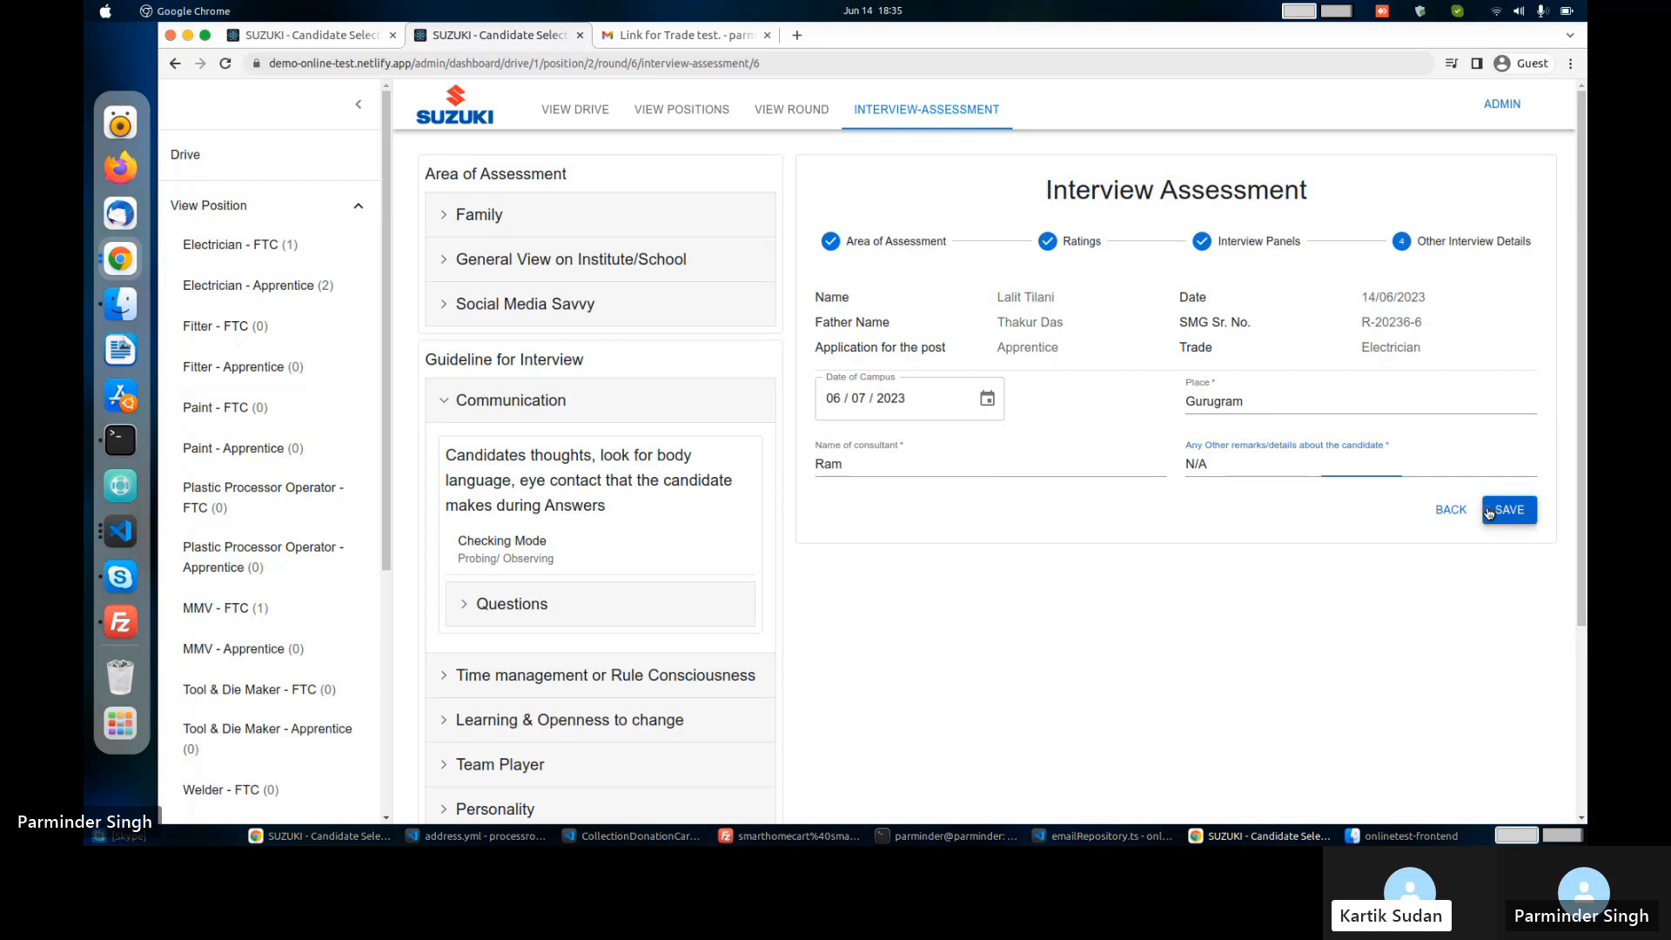
# Qualify the eligible CV Review candidate, then check the empty Interview Assessment round list.
pyautogui.click(799, 118)
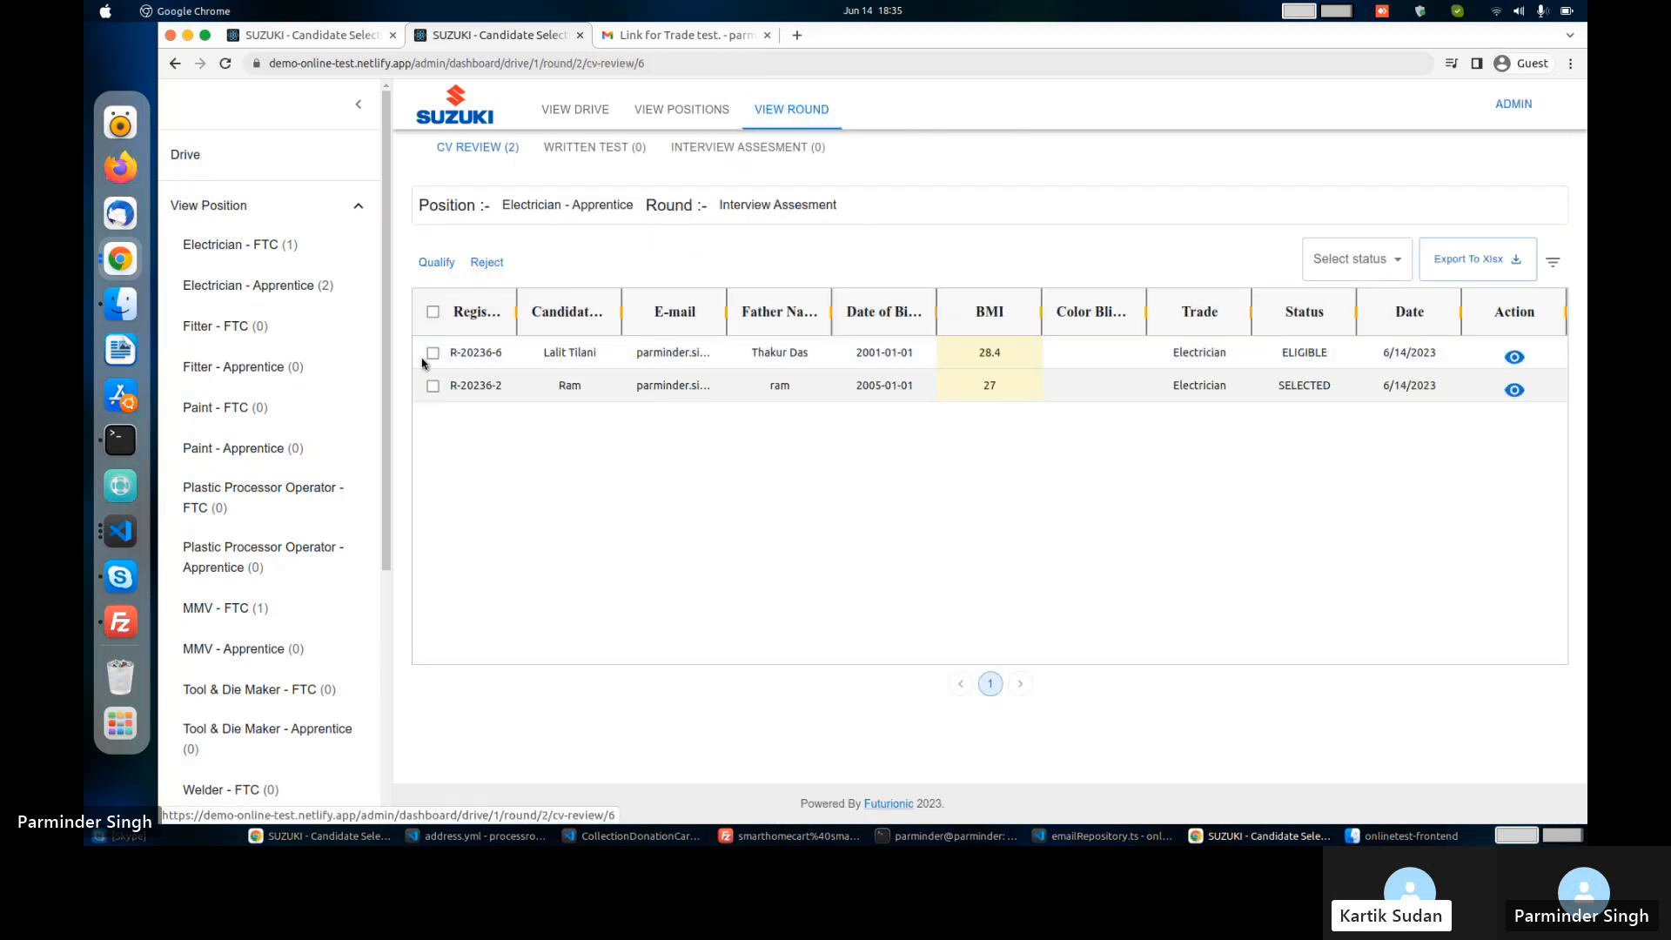
pyautogui.click(433, 352)
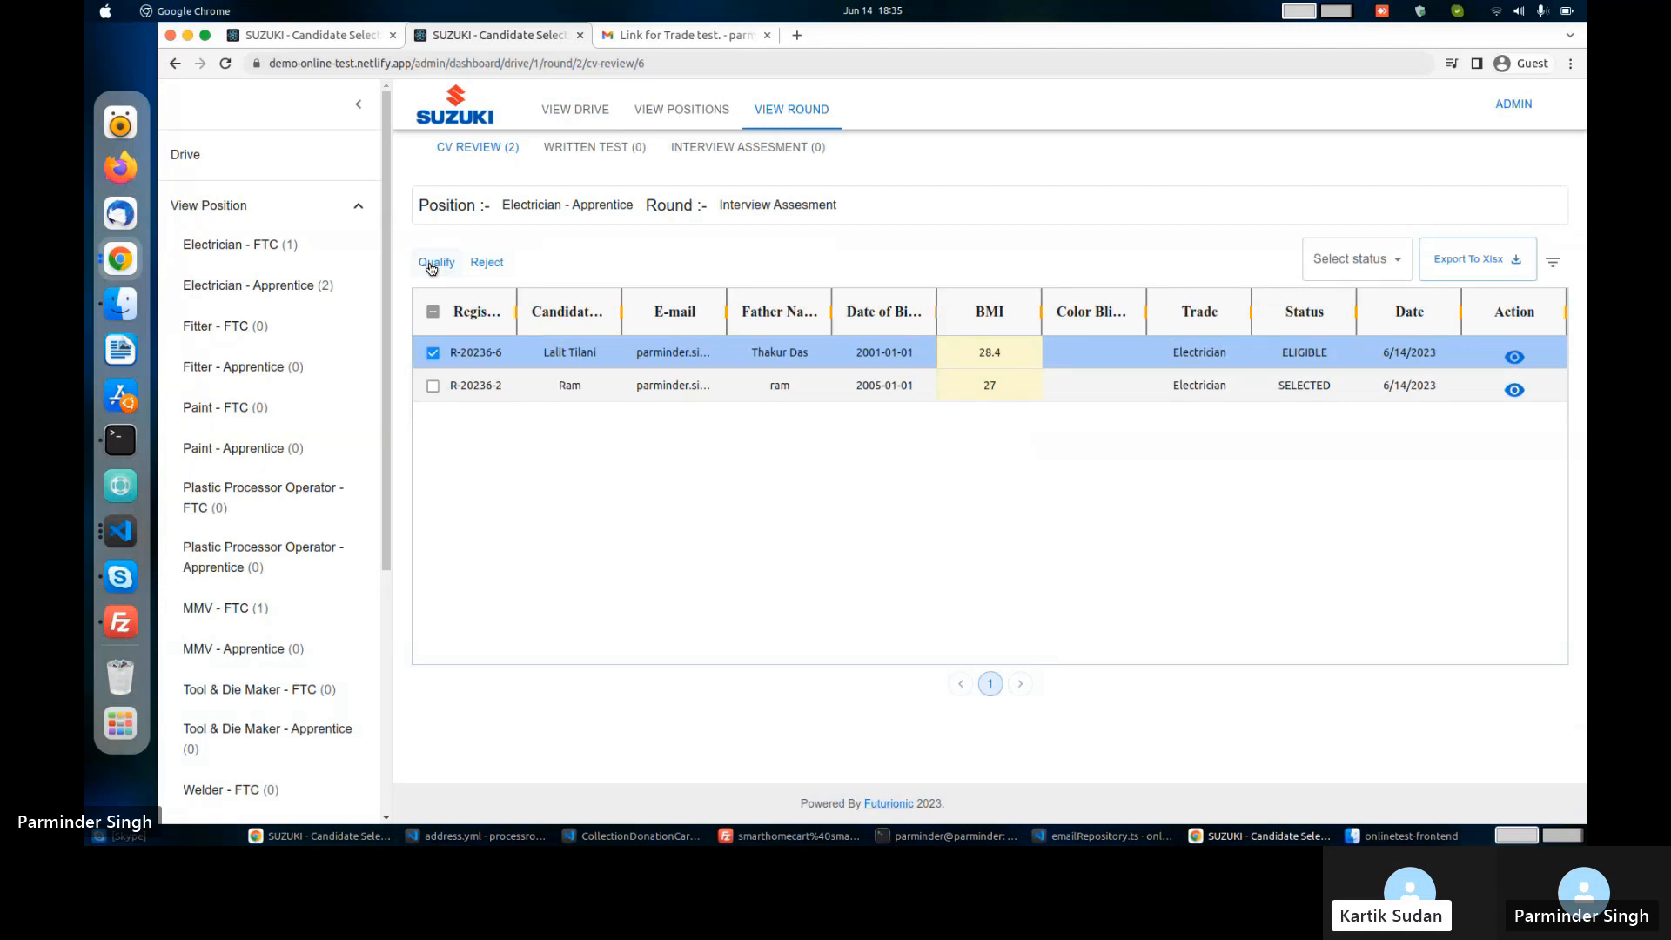
pyautogui.click(430, 267)
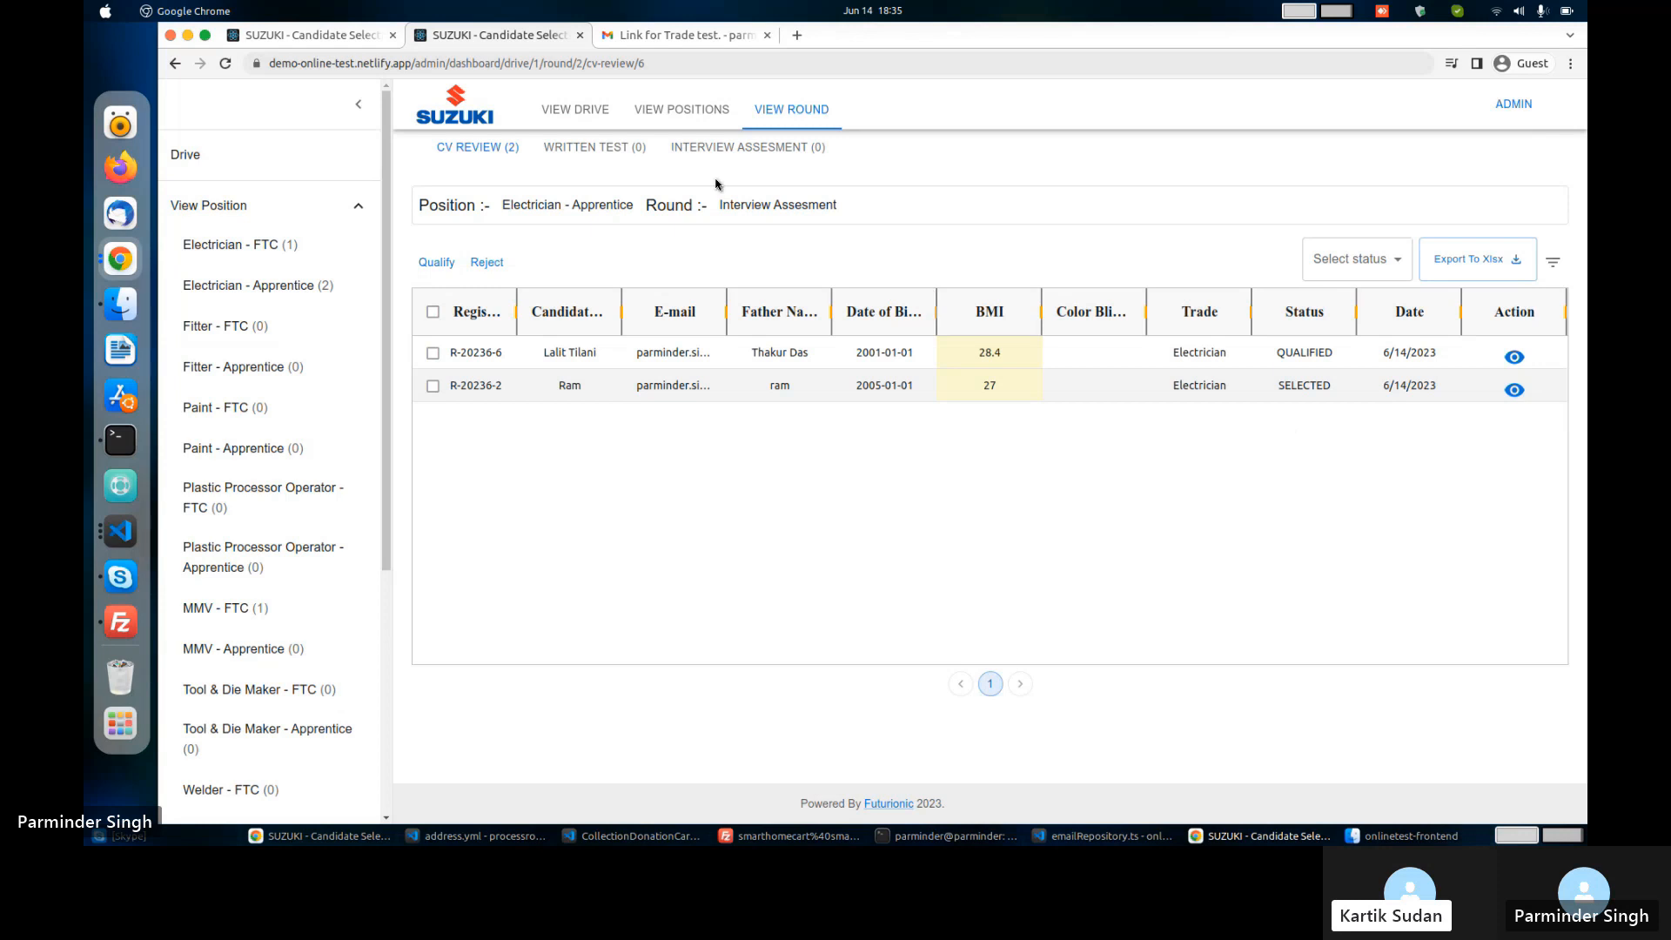
pyautogui.click(741, 147)
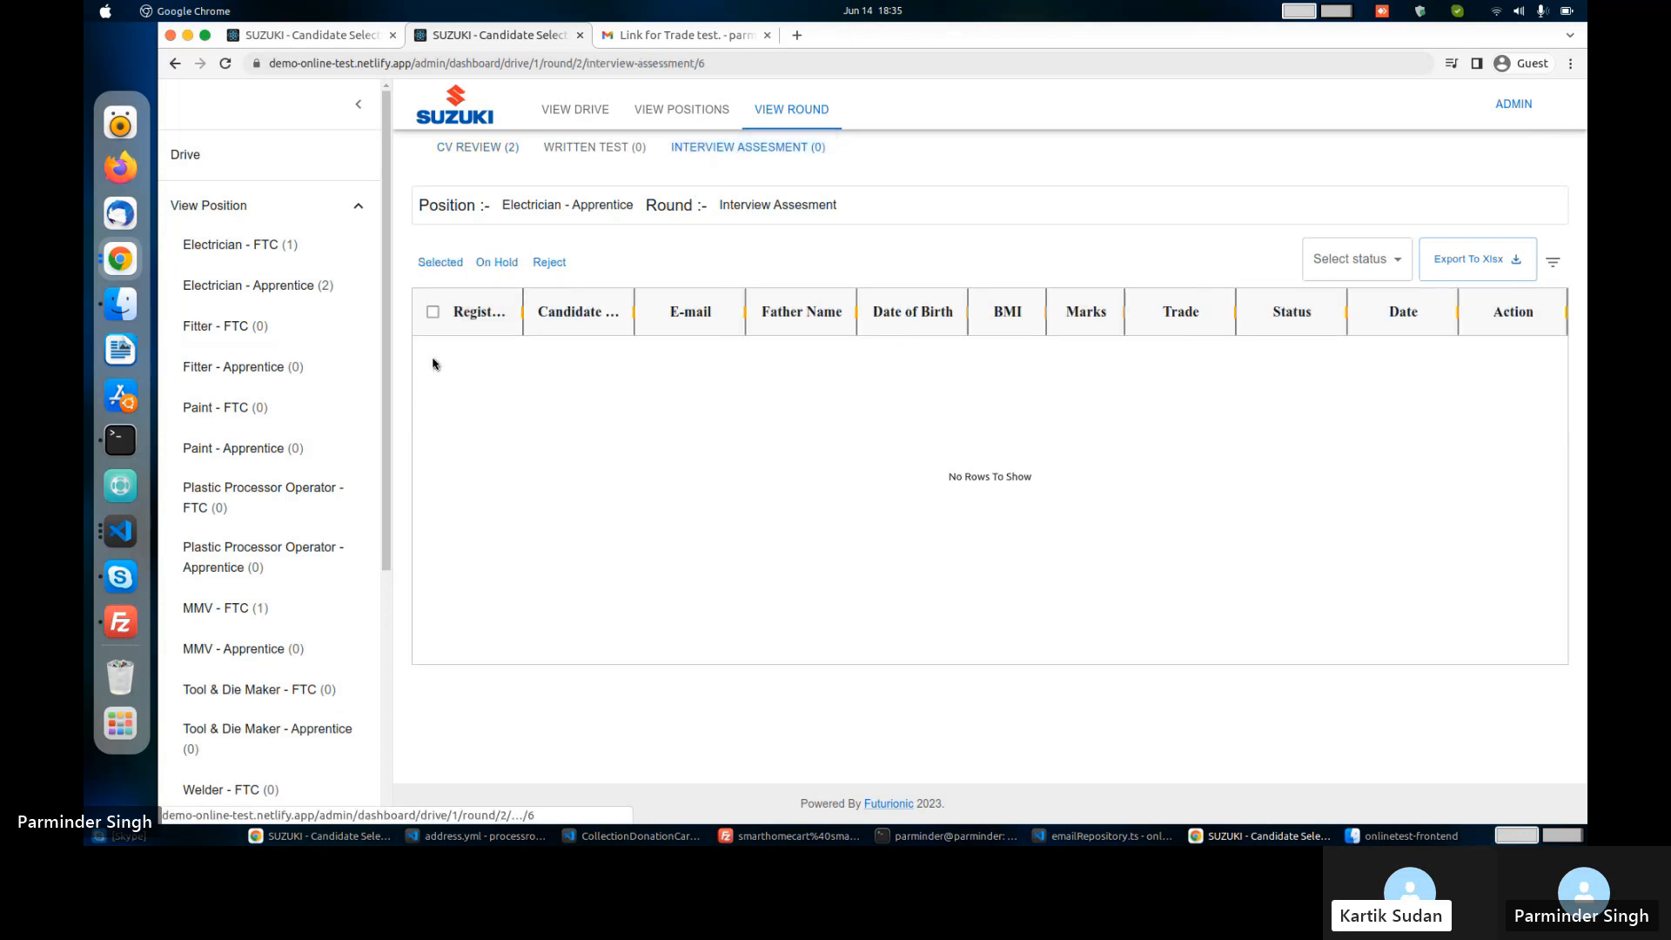
# Change the first Interview Assessment candidate from QUALIFIED to SELECTED and bring up the export options.
pyautogui.click(432, 350)
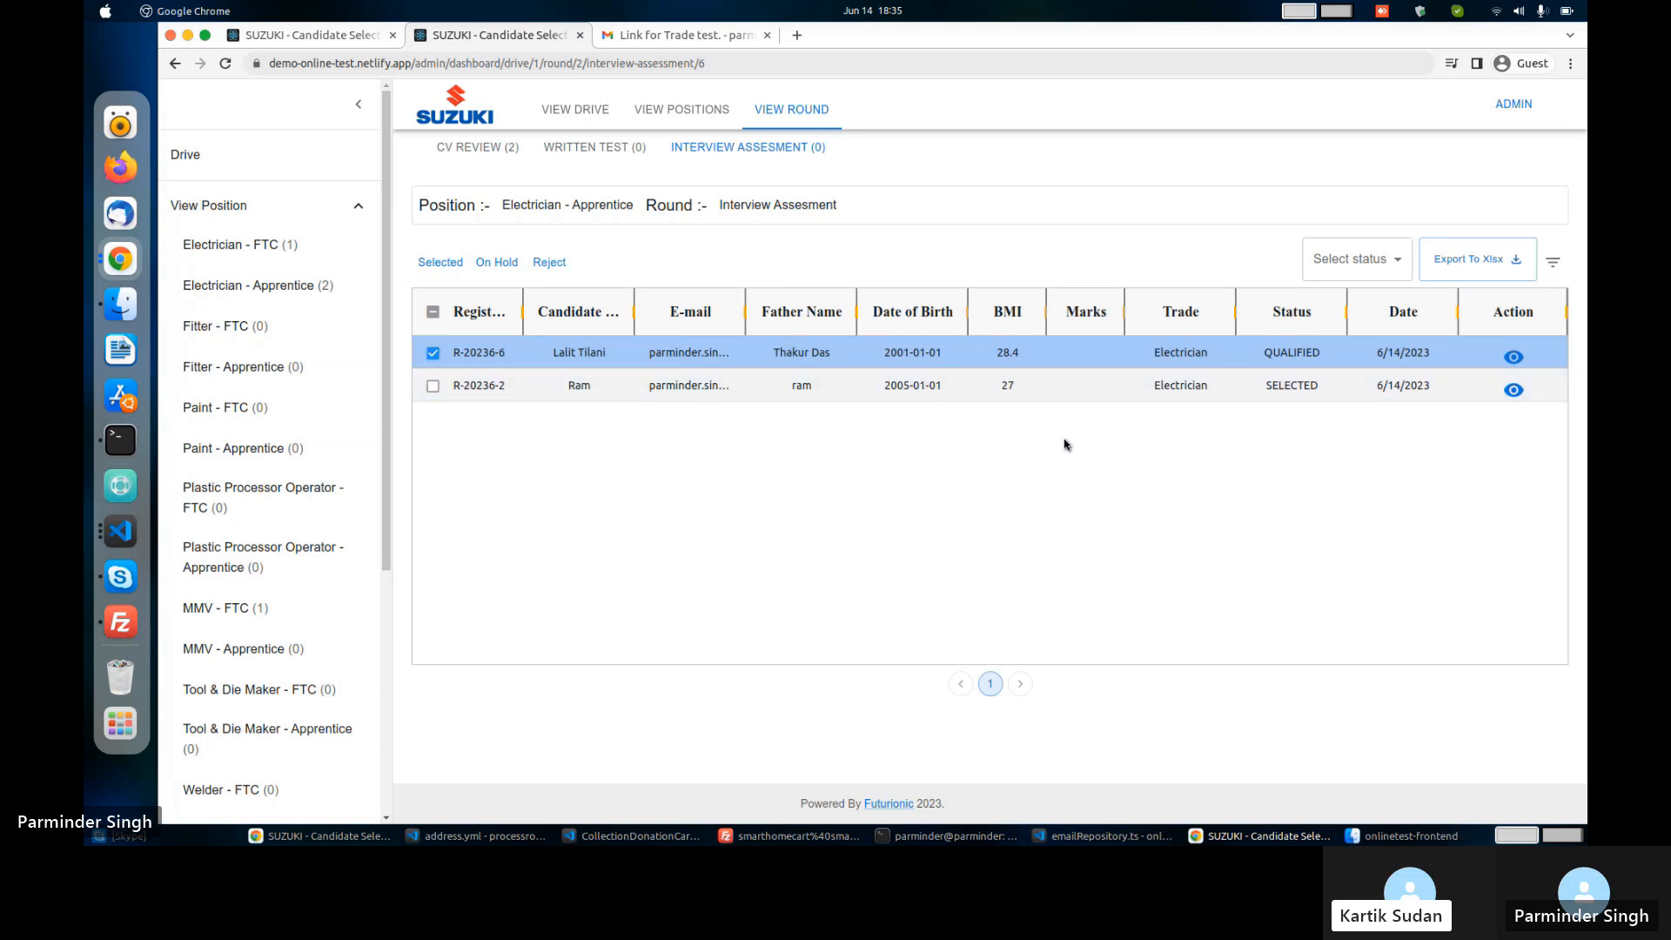
pyautogui.click(432, 353)
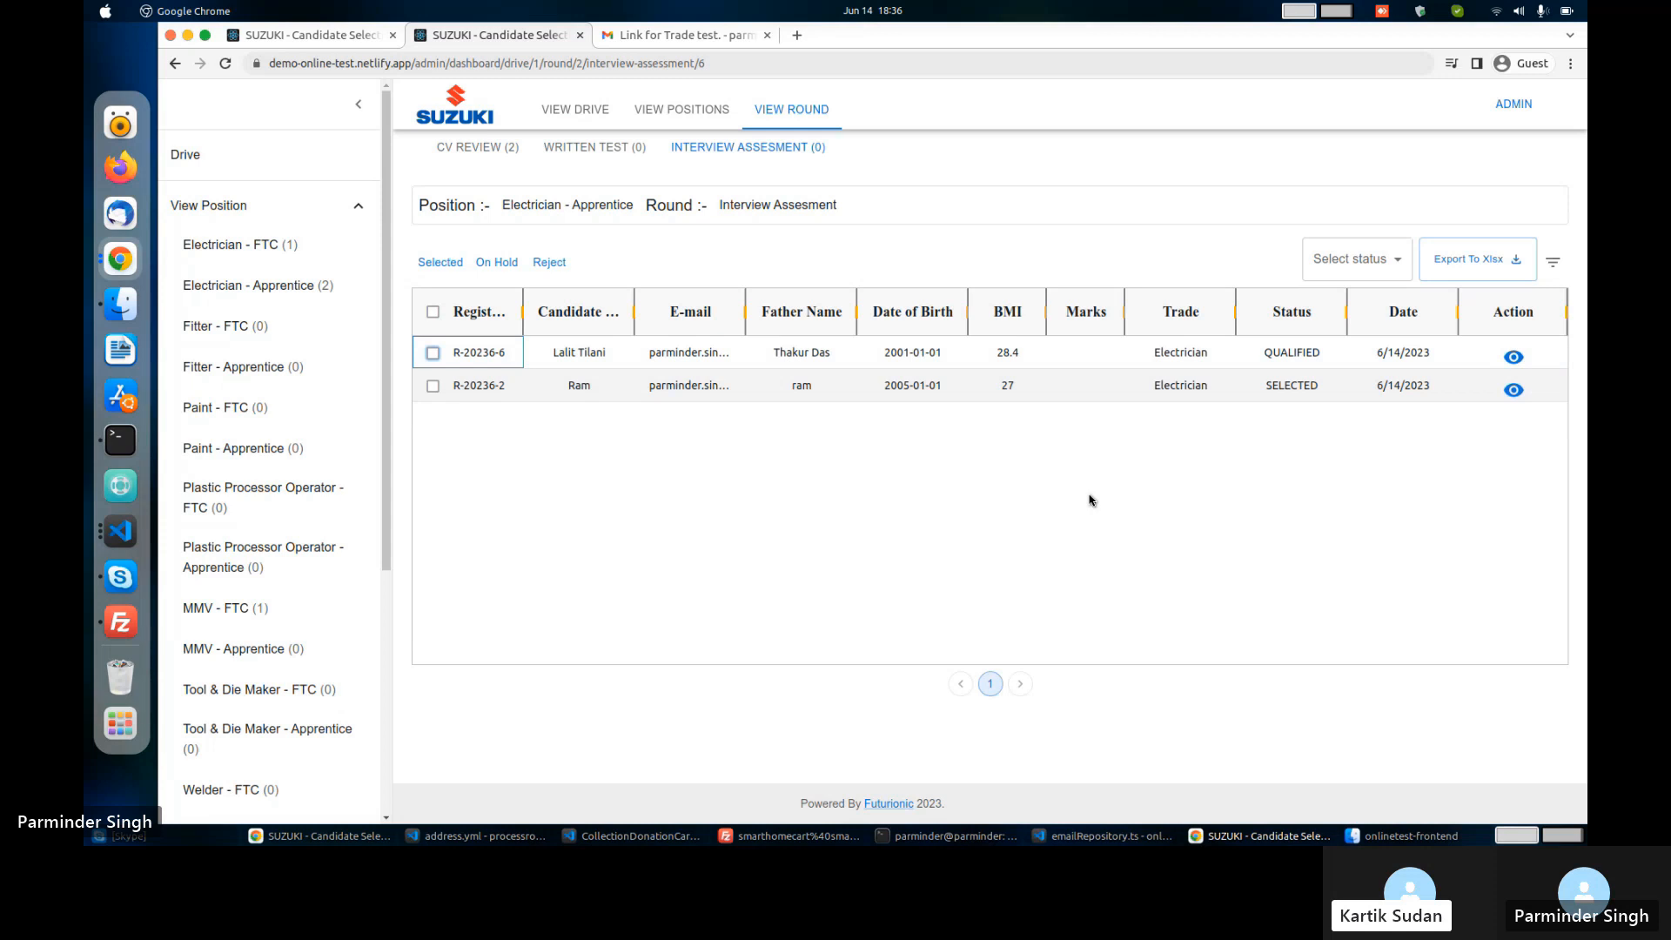
pyautogui.click(432, 355)
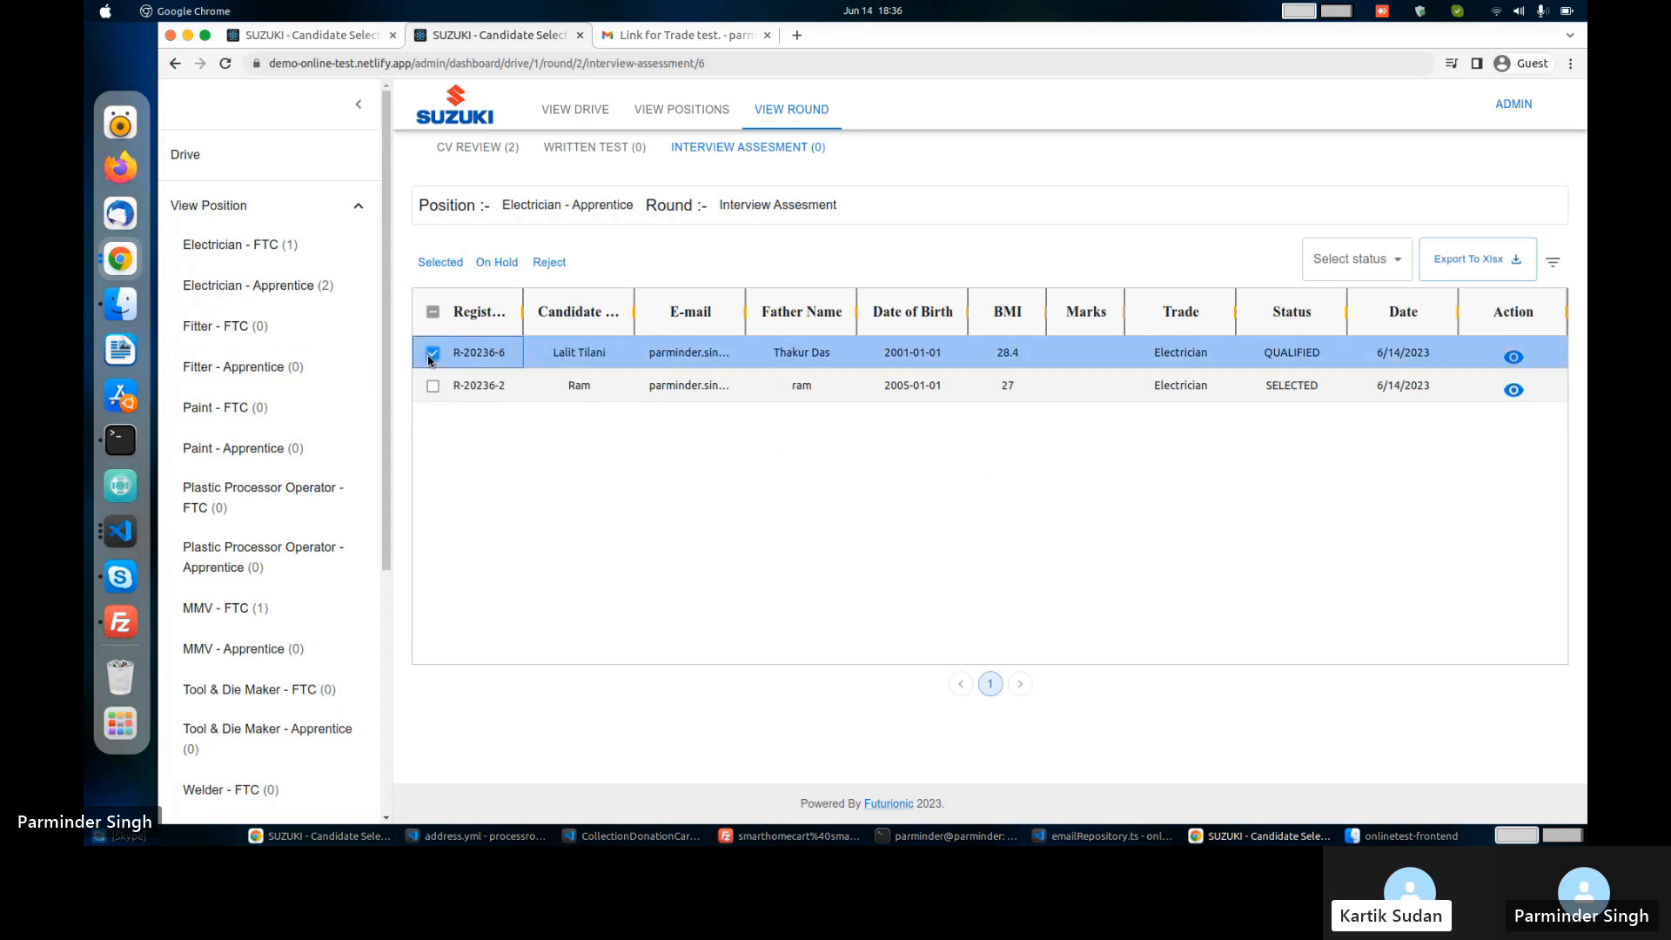
pyautogui.click(449, 262)
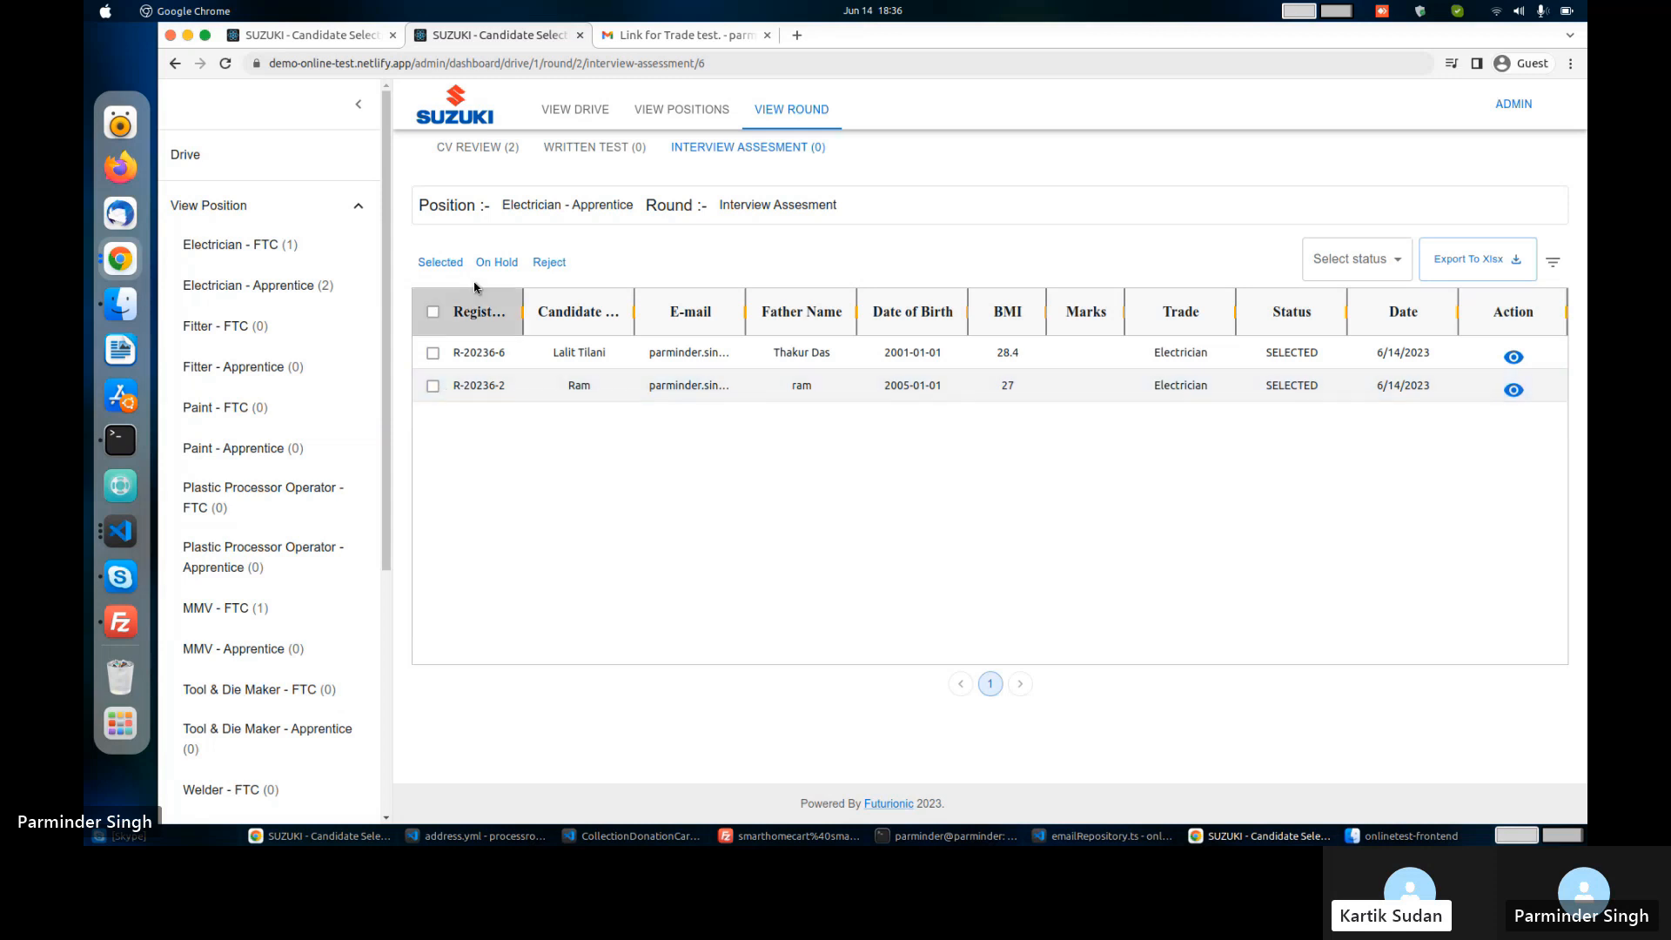
pyautogui.click(1492, 273)
# Export candidates with status All to an XLSX file and open the downloaded spreadsheet.
pyautogui.click(1388, 277)
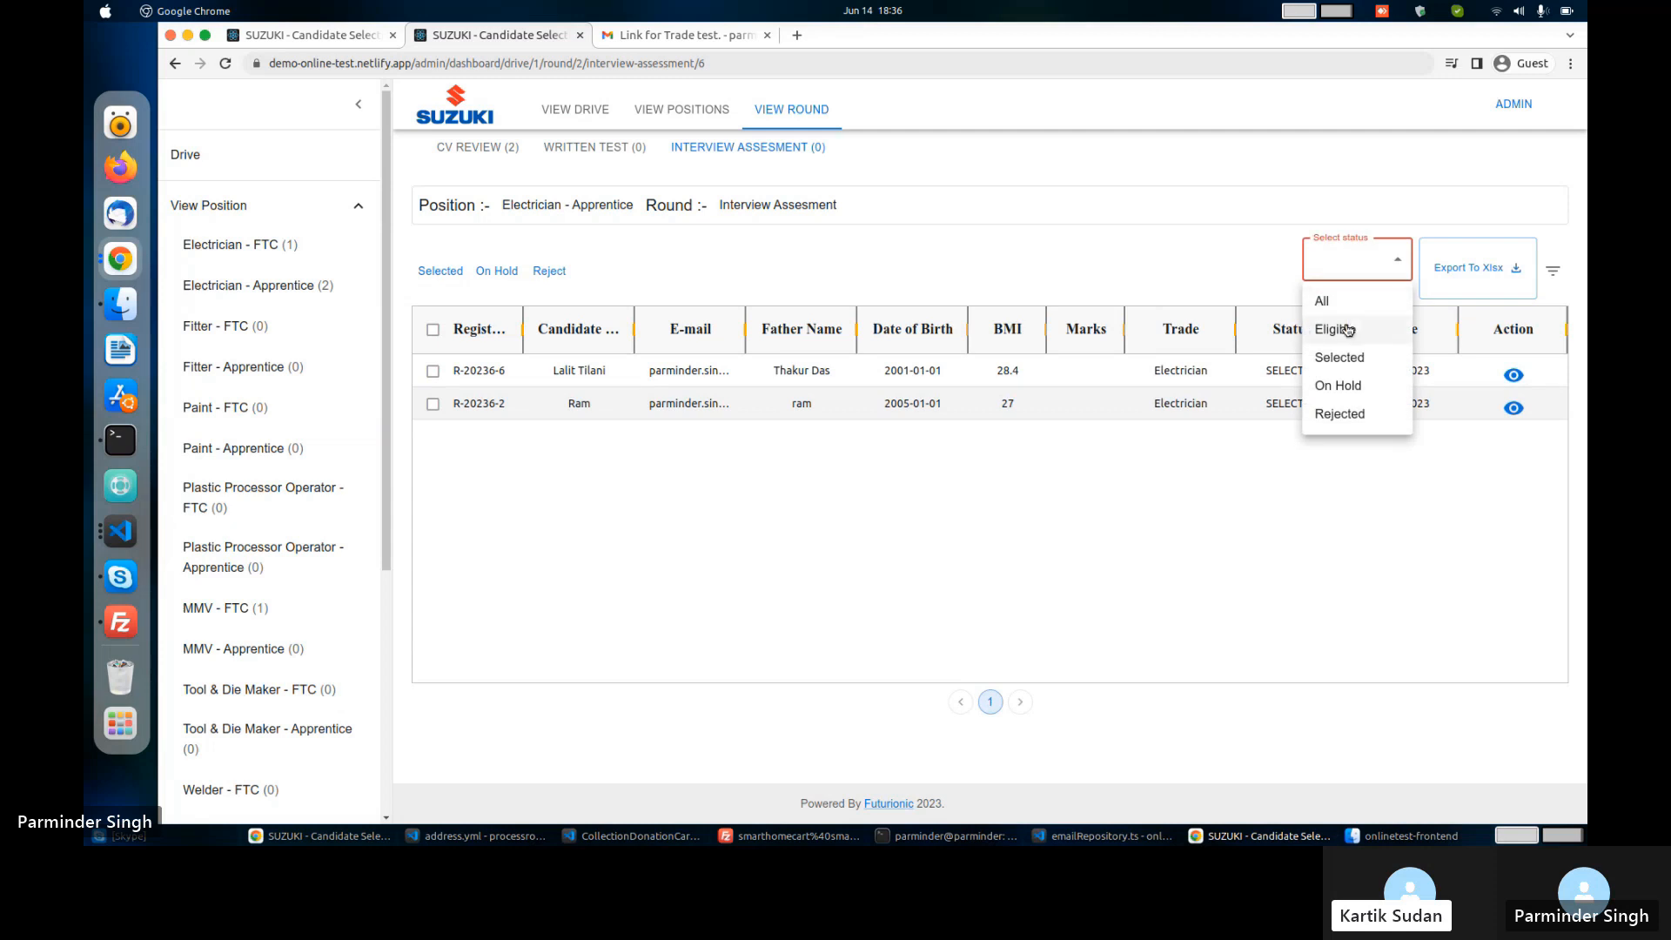
pyautogui.click(1321, 300)
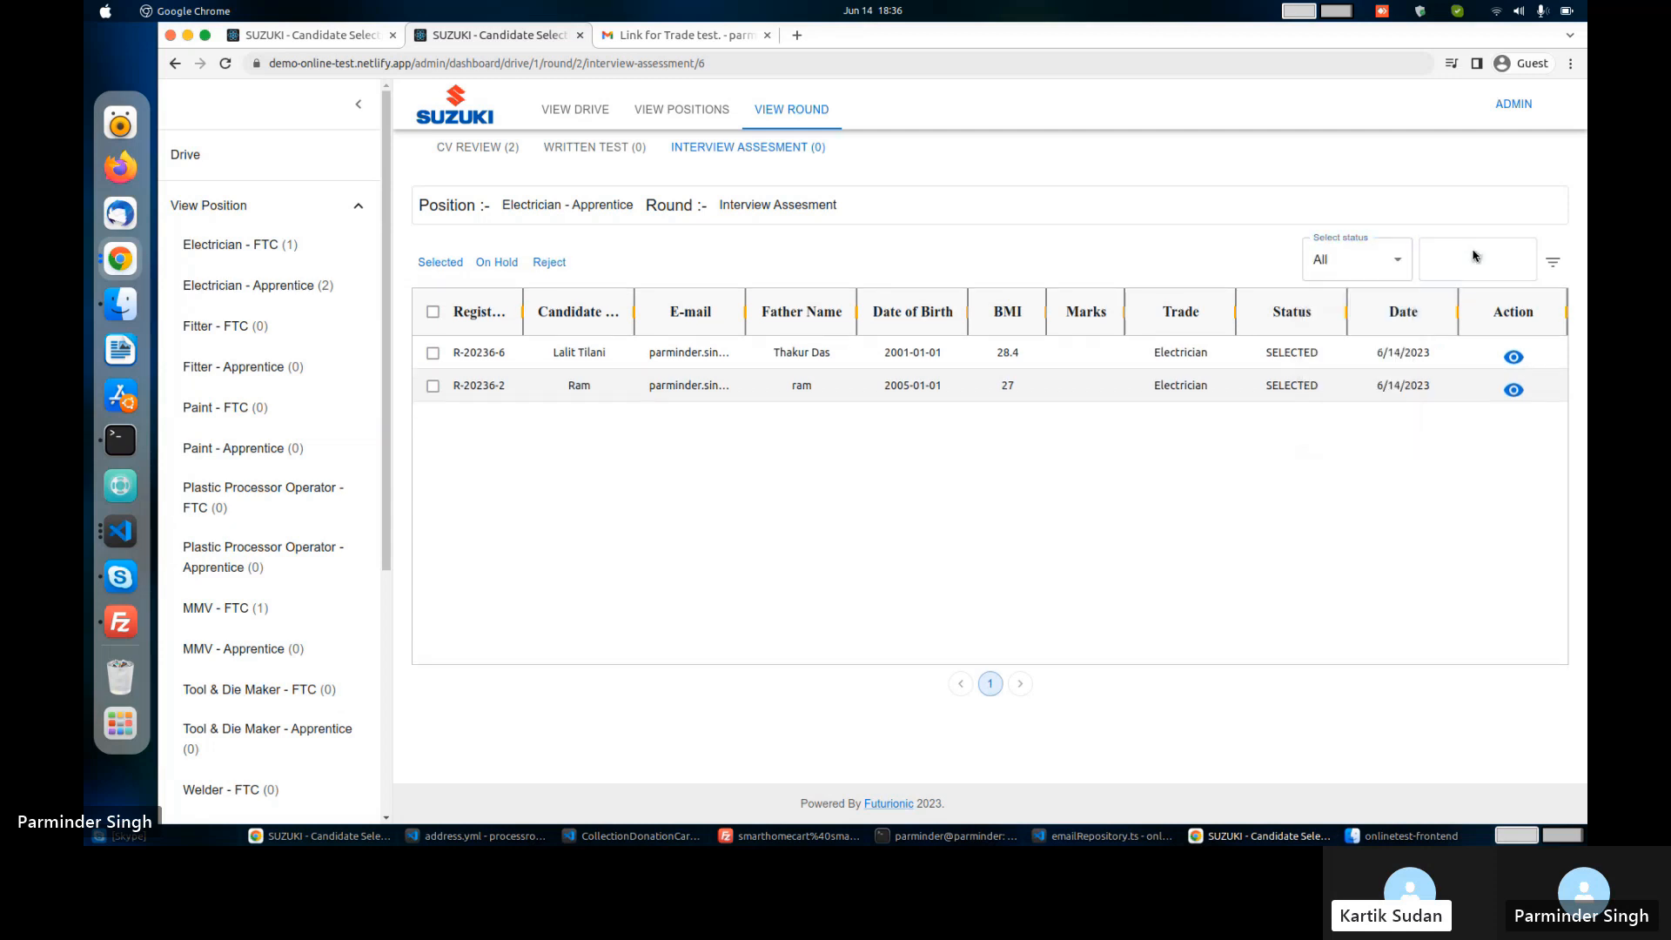
pyautogui.click(1475, 256)
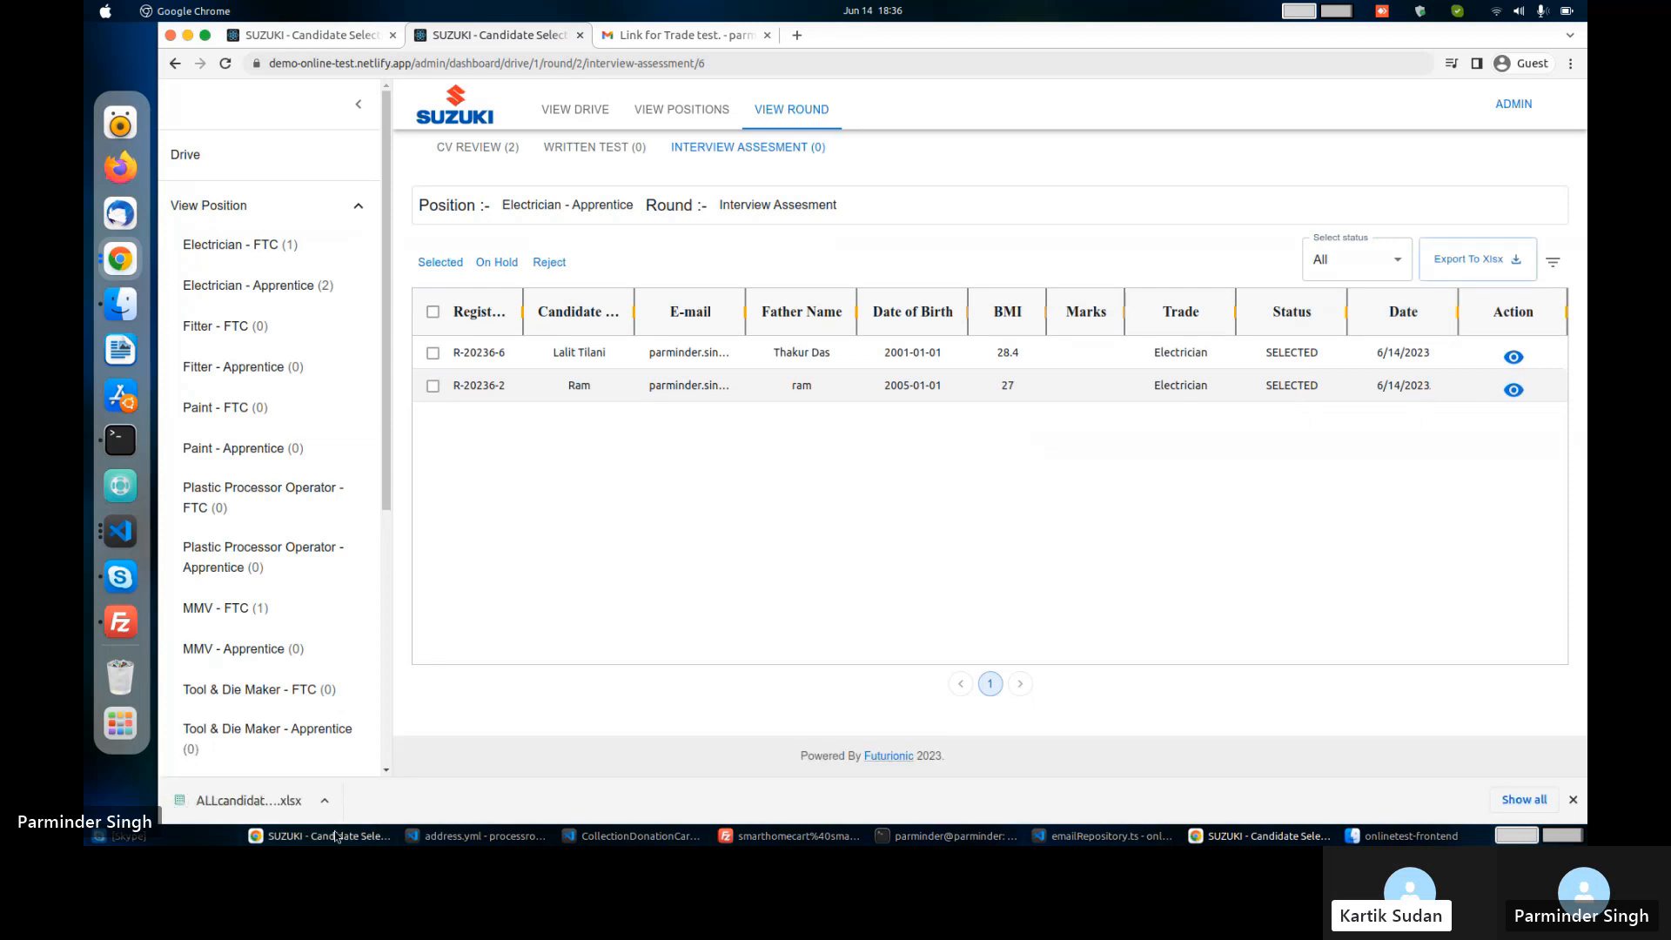
pyautogui.click(255, 800)
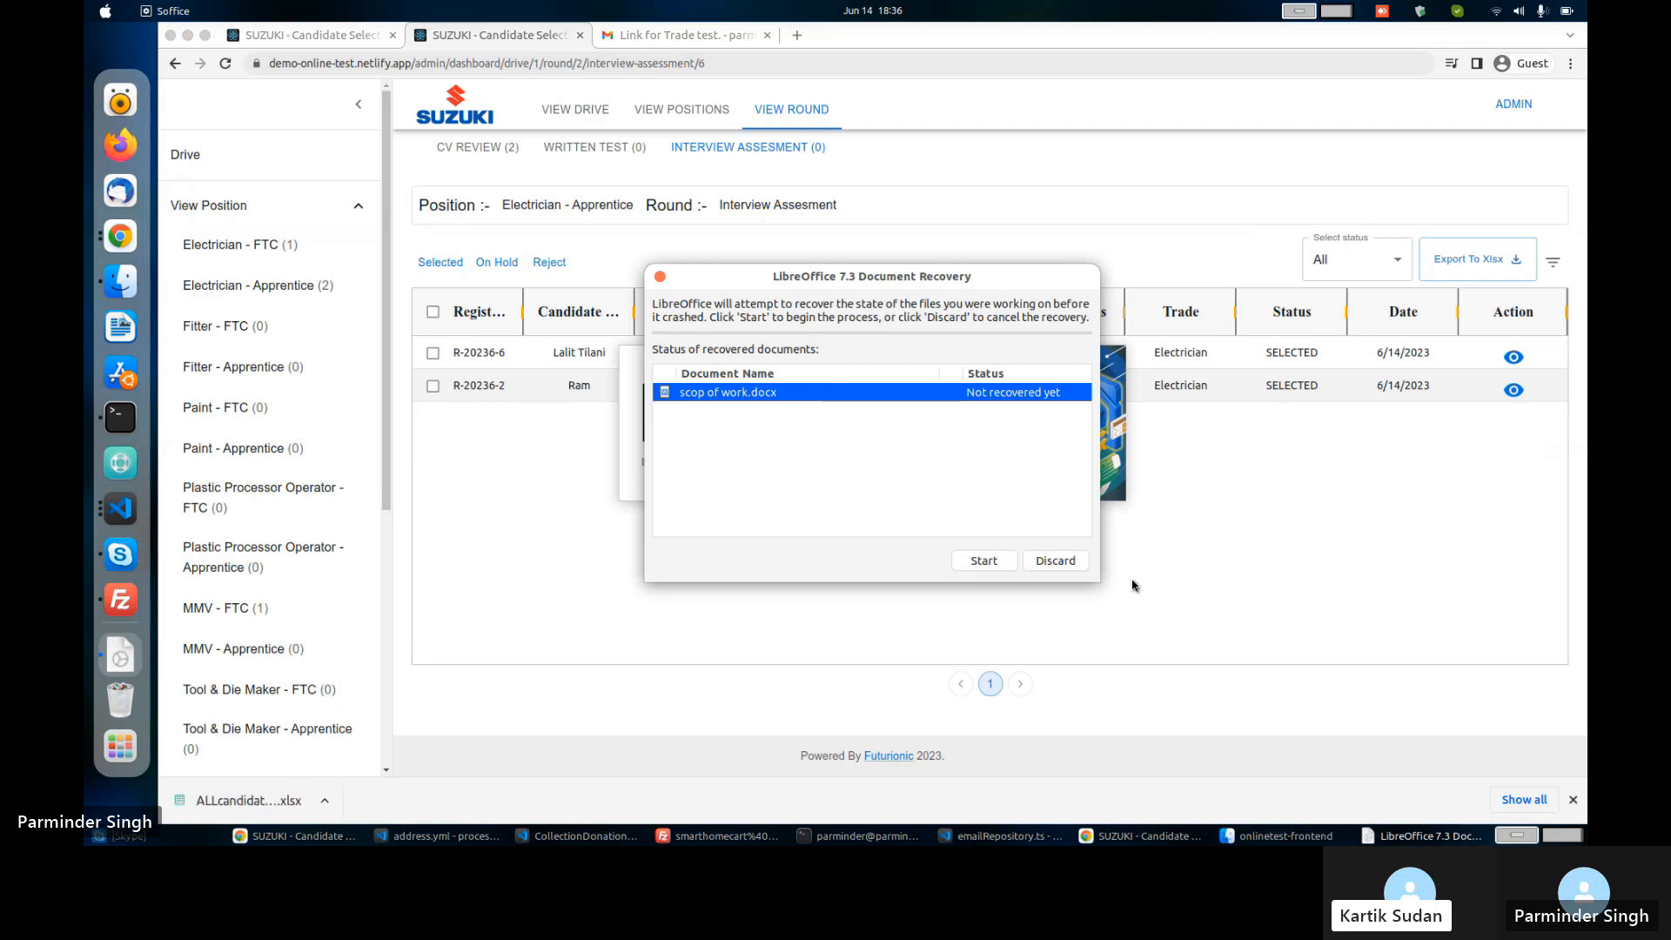
# Discard the old recovery data, dismiss Tip of the Day, and maximize ALLcandidateSheet.xlsx in Calc.
pyautogui.click(1059, 567)
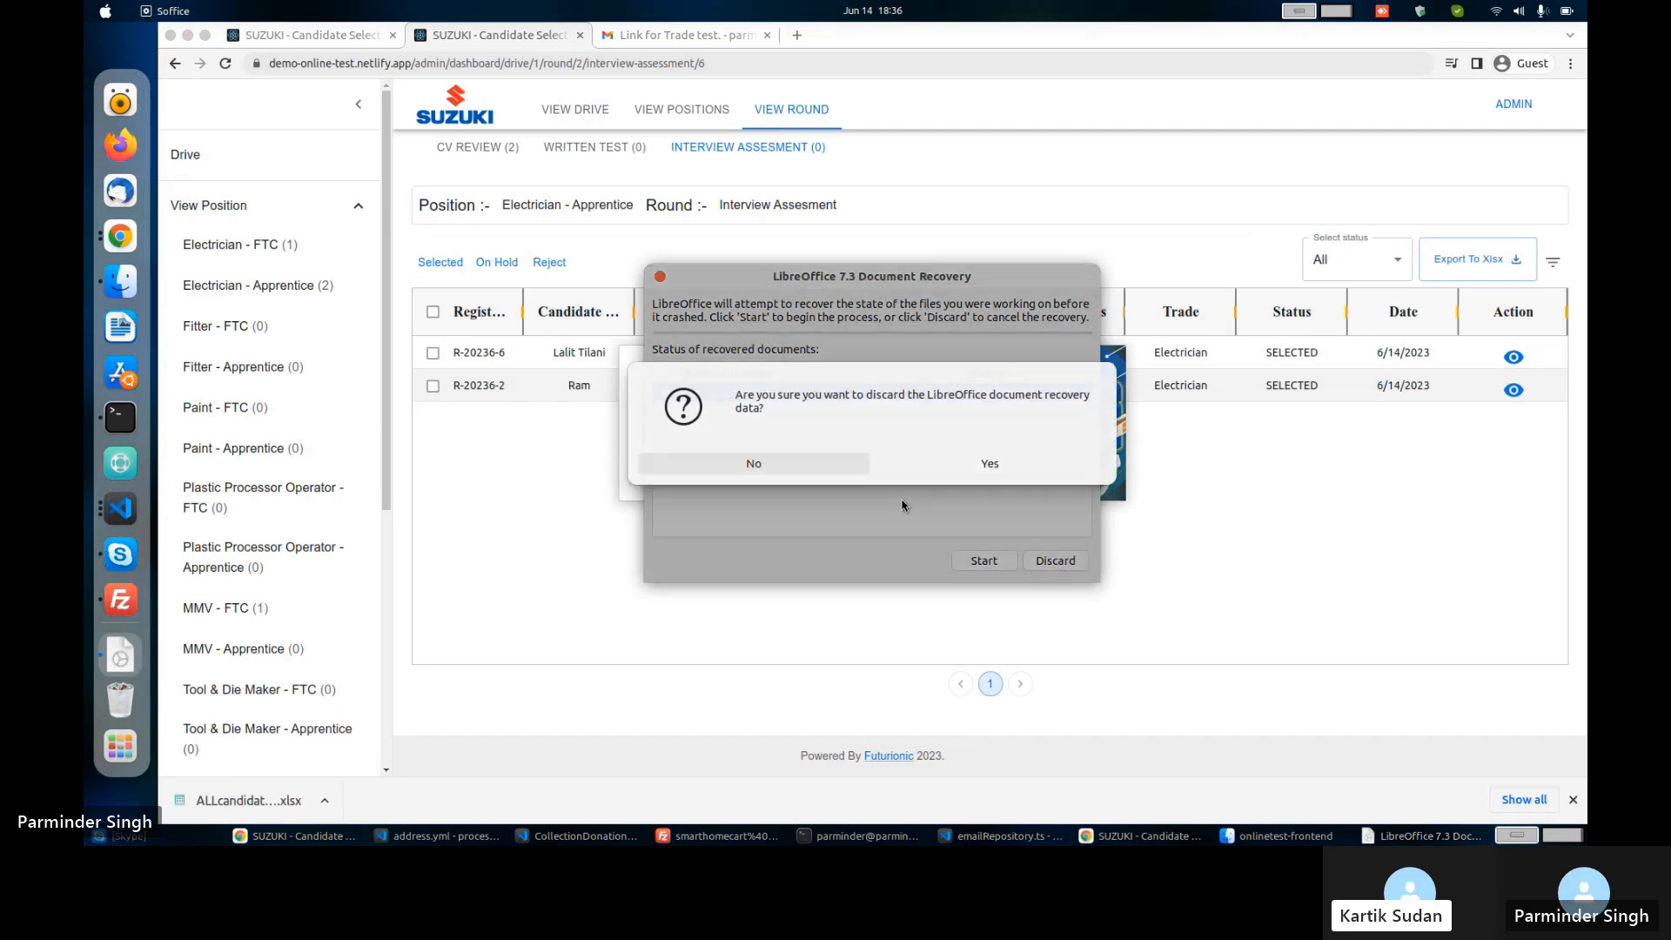
pyautogui.click(975, 465)
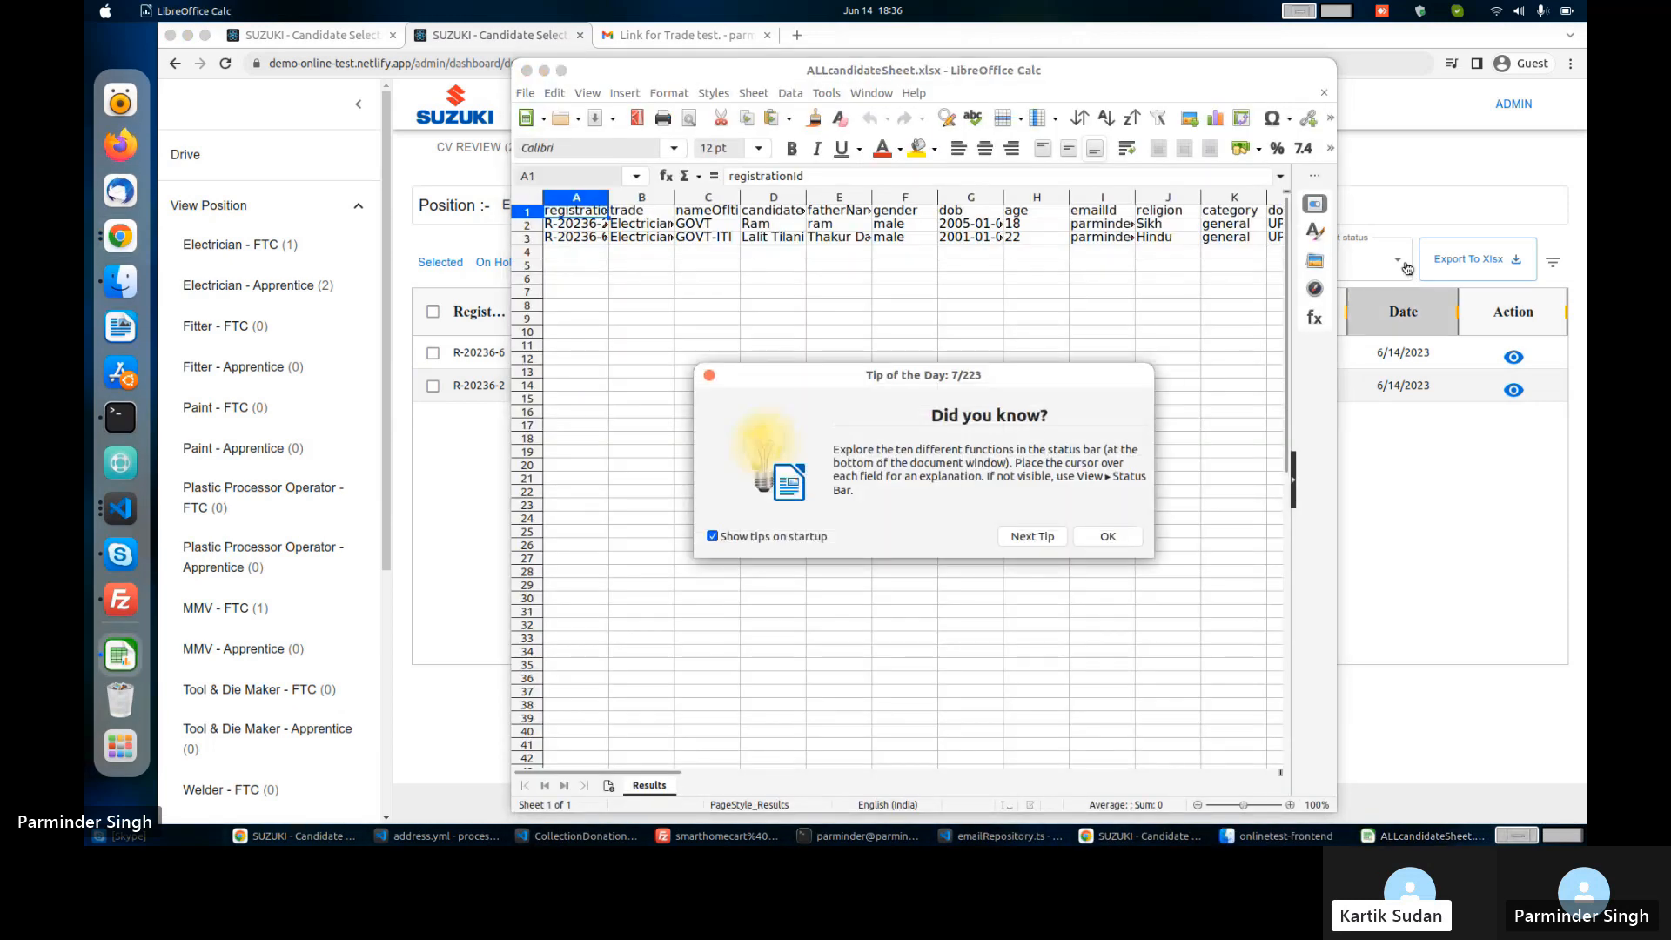
pyautogui.click(1103, 533)
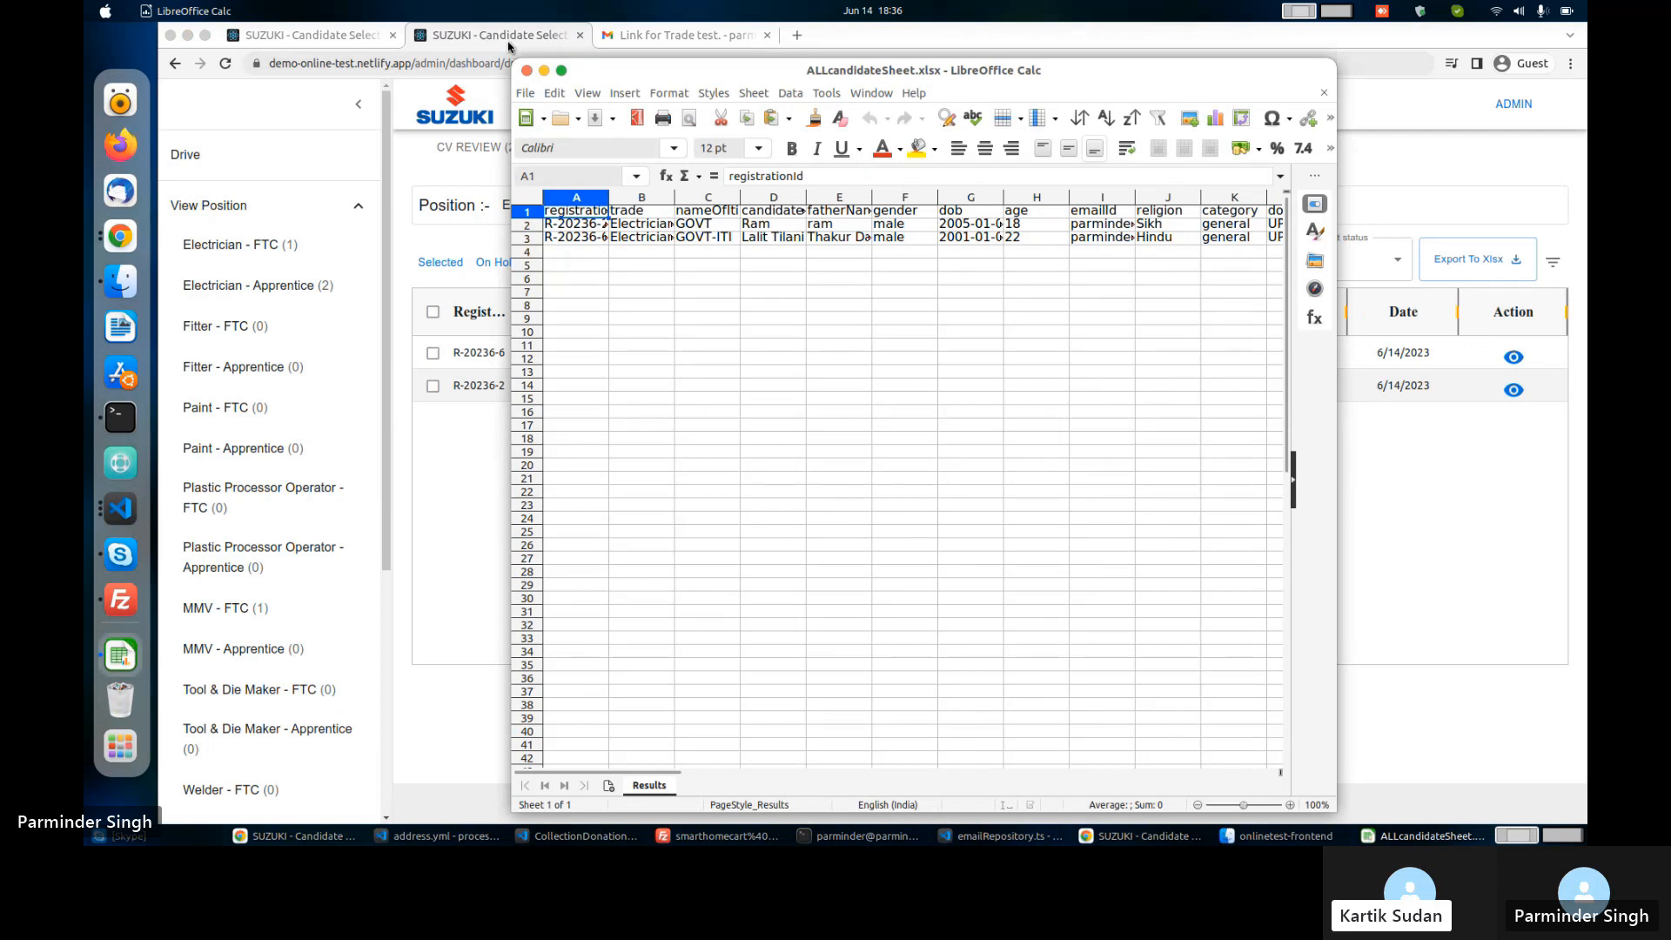
pyautogui.click(564, 70)
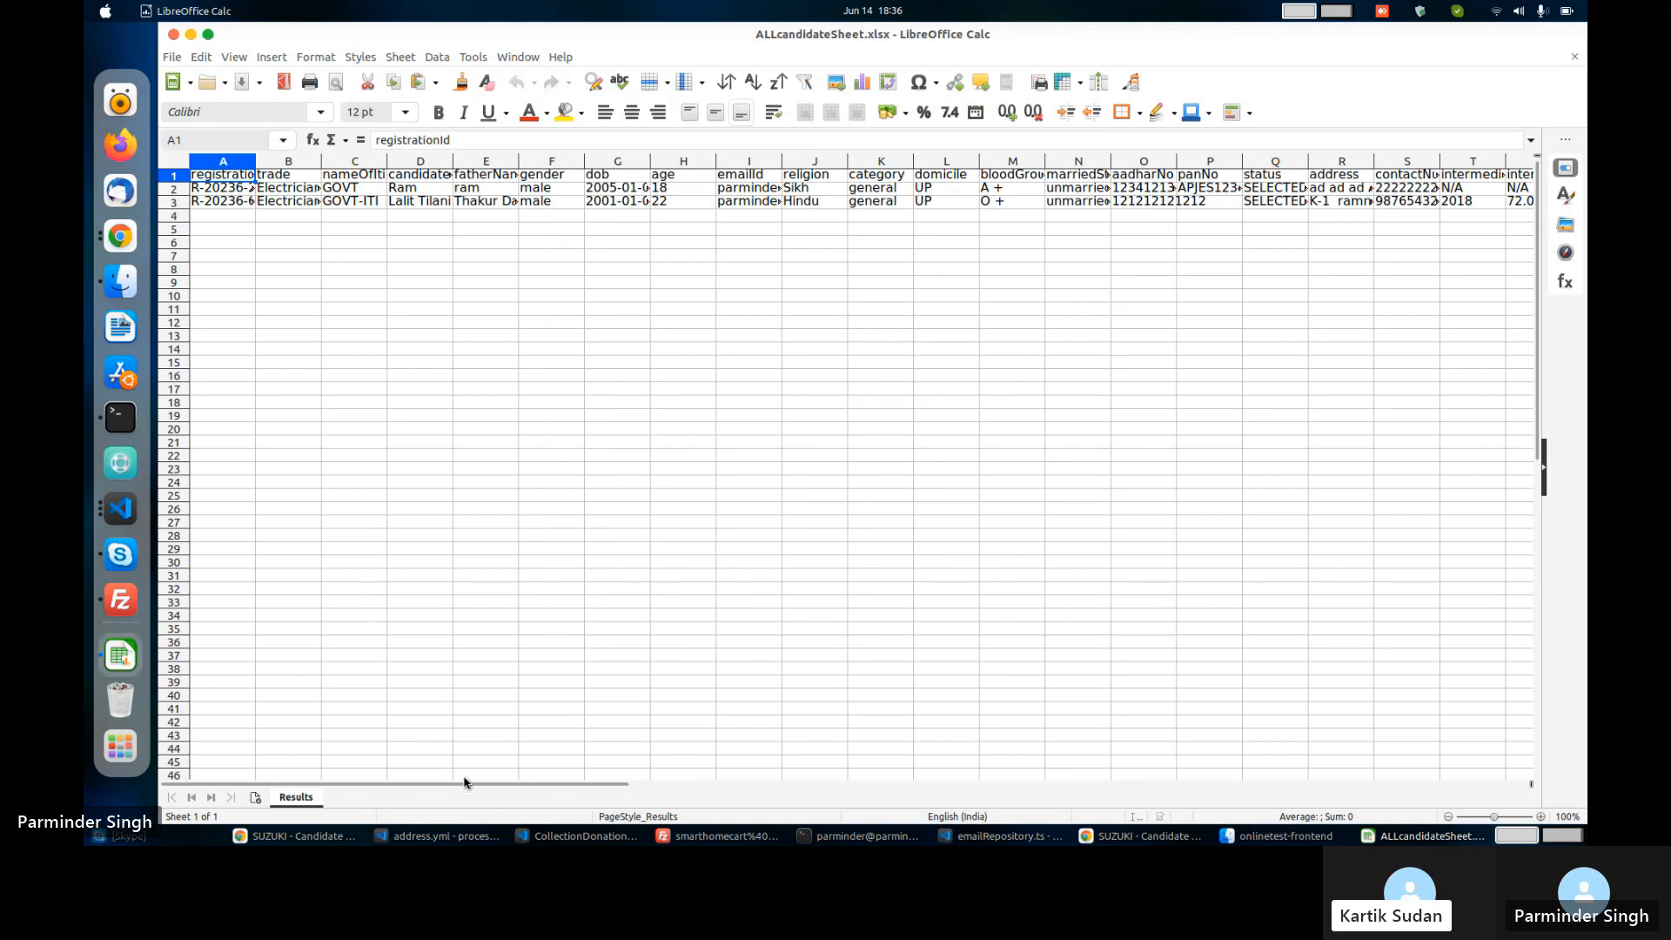
pyautogui.moveTo(470, 785); pyautogui.dragTo(355, 813)
# Back in the web app, export only Selected-status candidates to an XLSX file.
pyautogui.click(191, 34)
pyautogui.click(1379, 255)
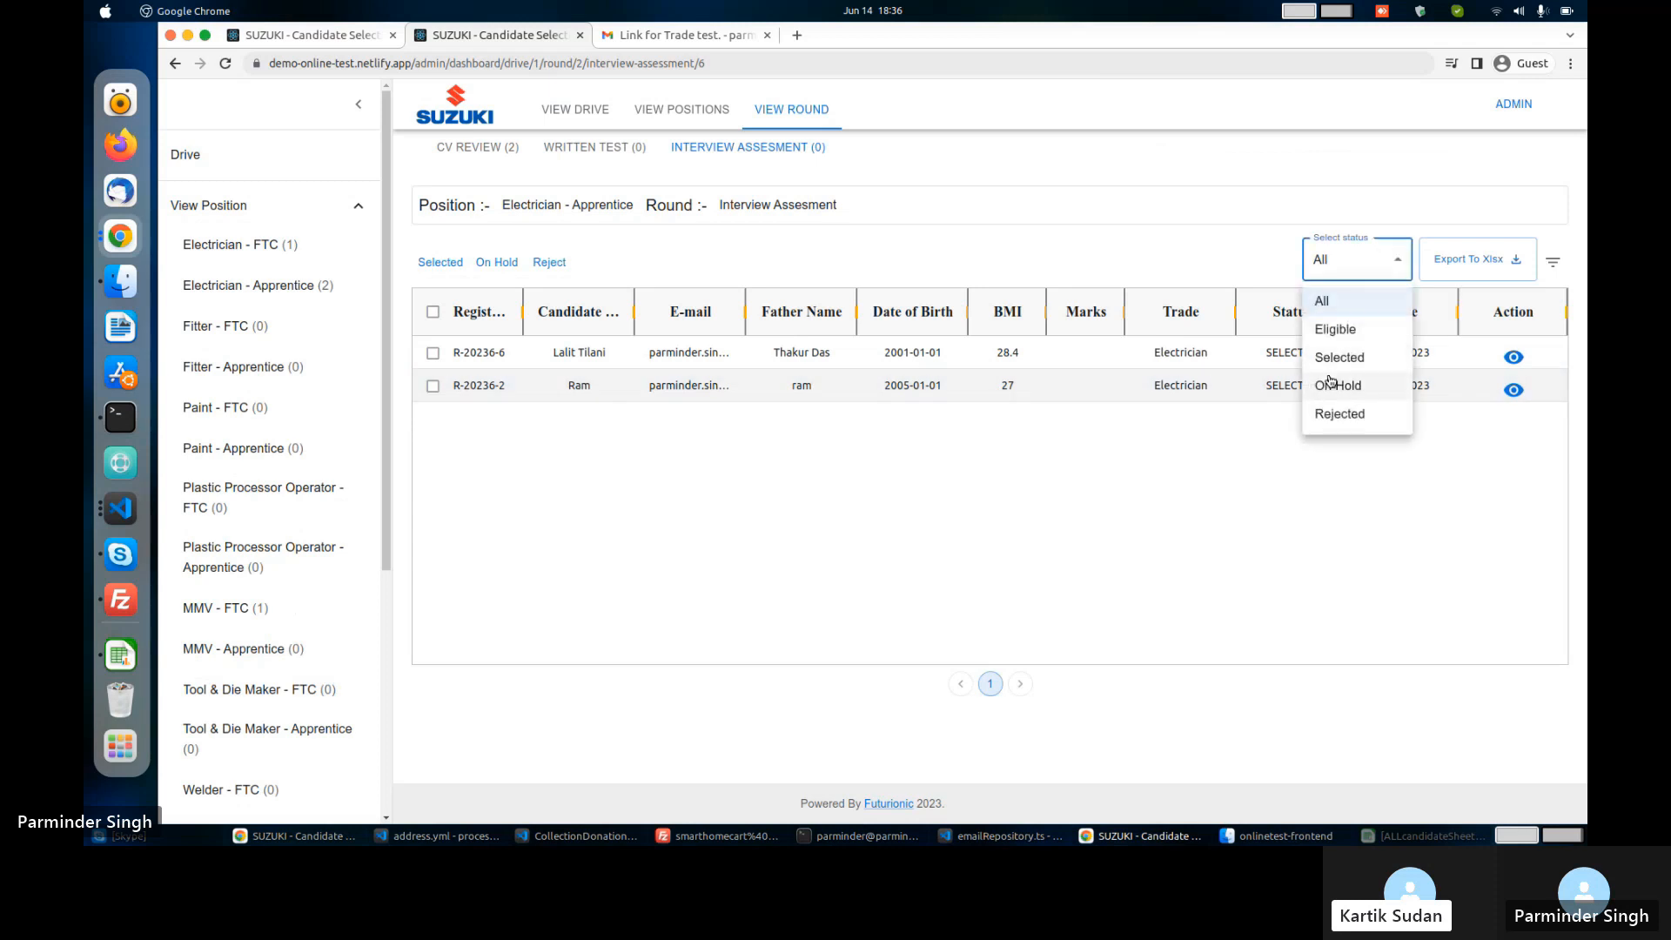
pyautogui.click(1341, 355)
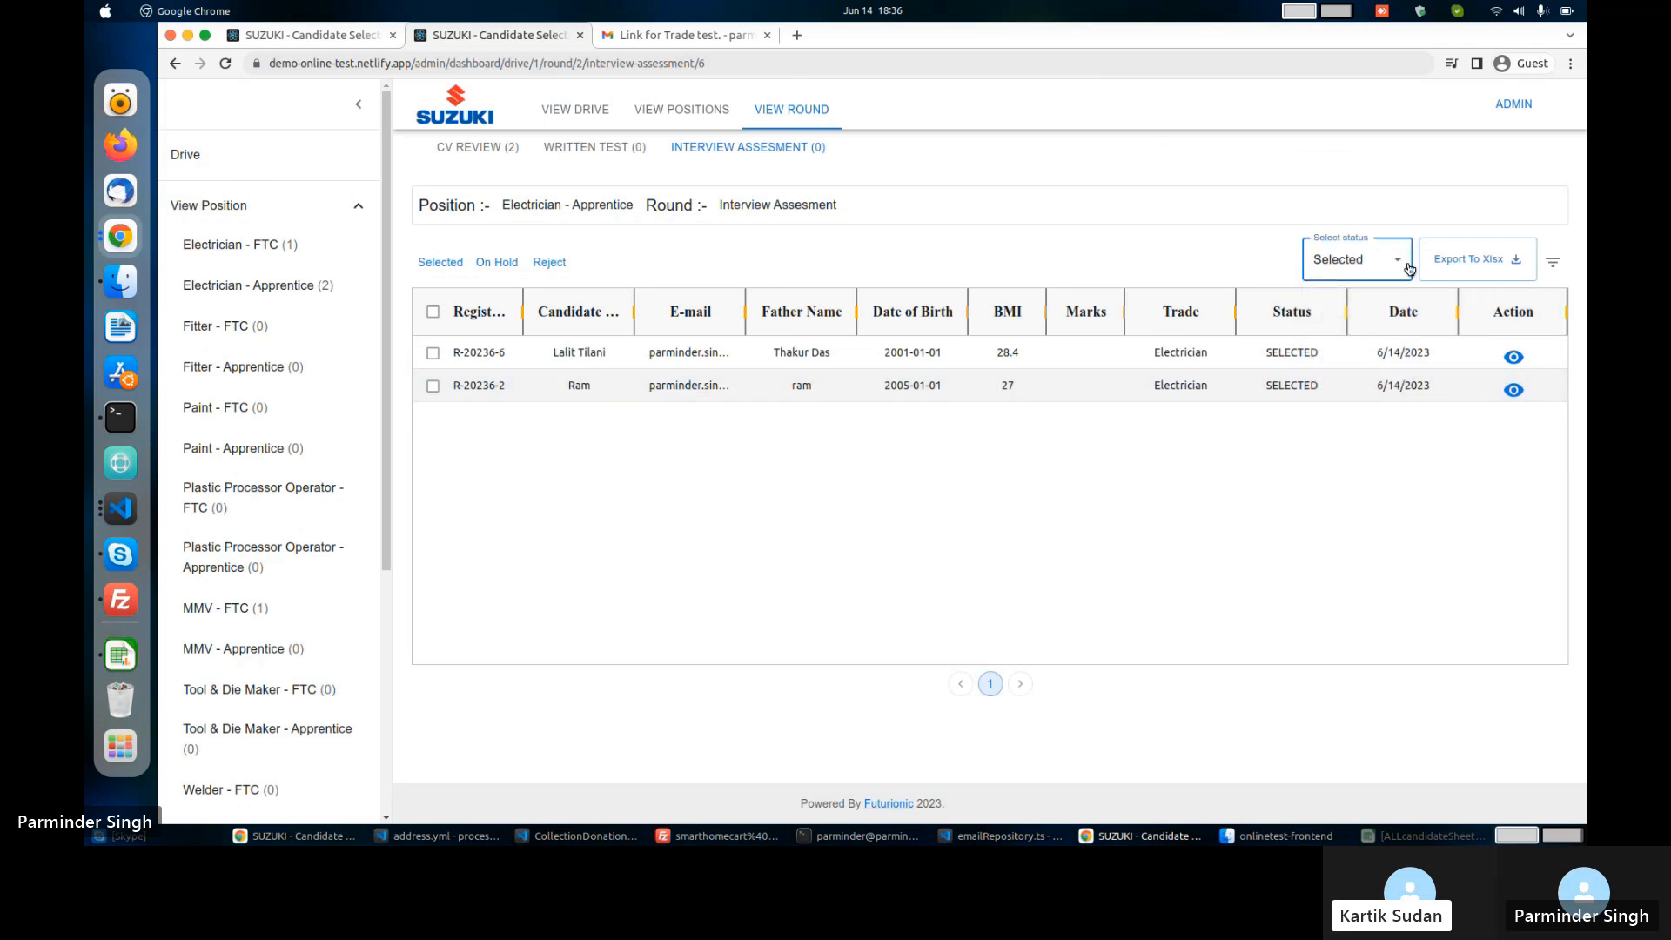
pyautogui.click(1458, 261)
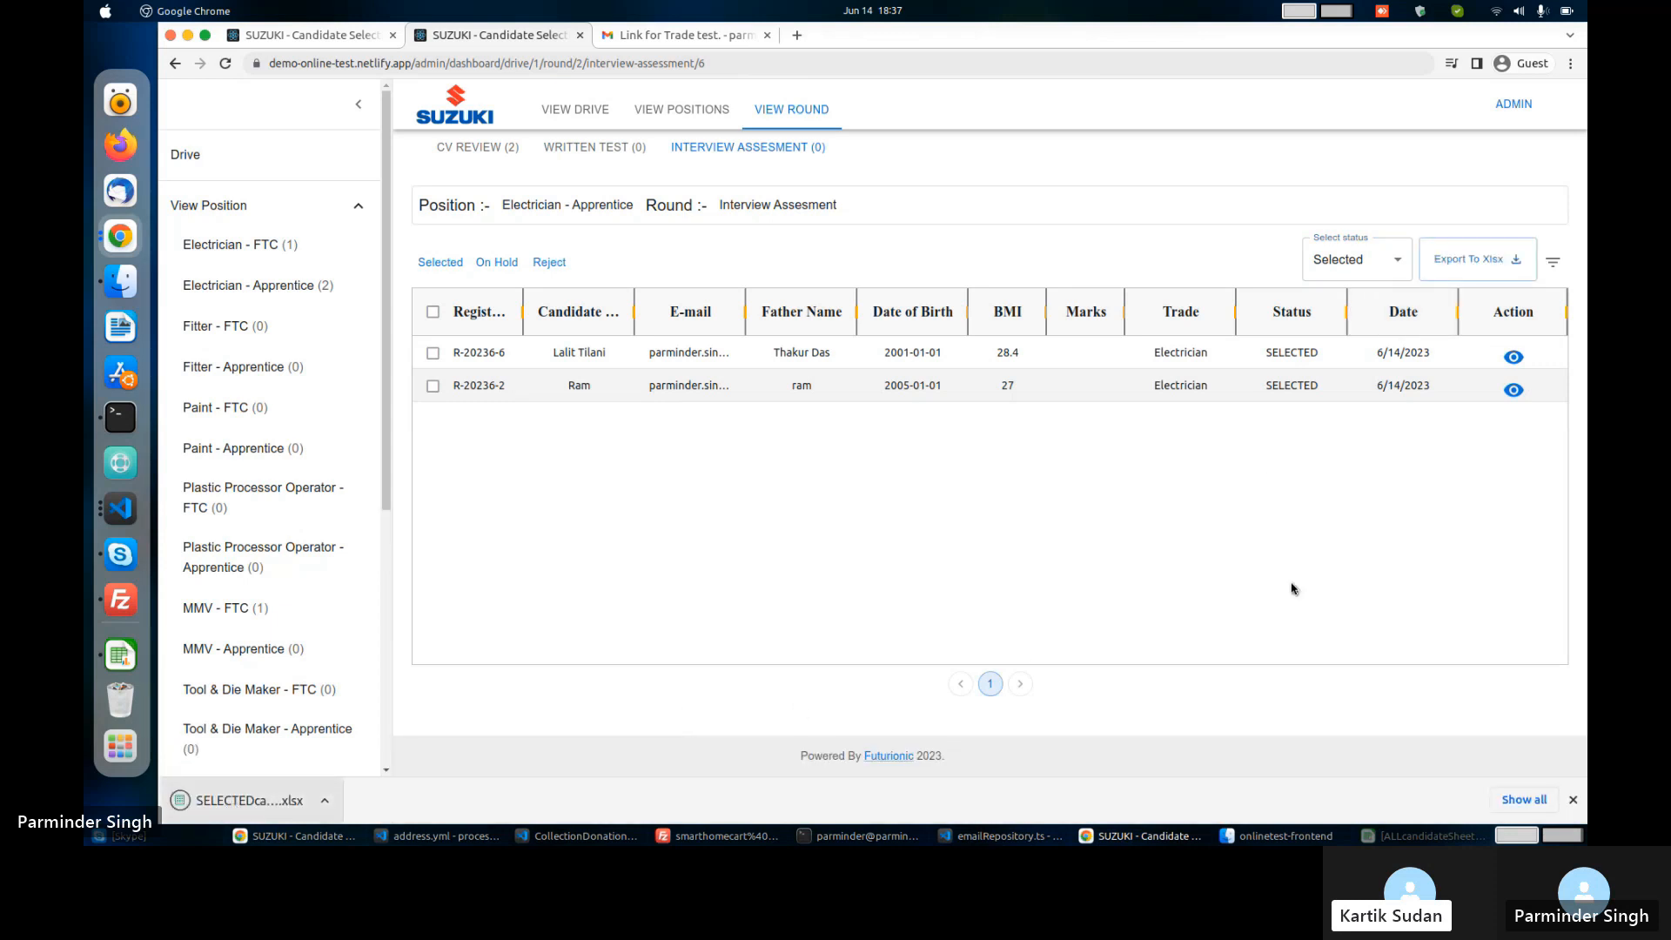
# Filter the candidate table's status column to show only Selected candidates.
pyautogui.click(1551, 262)
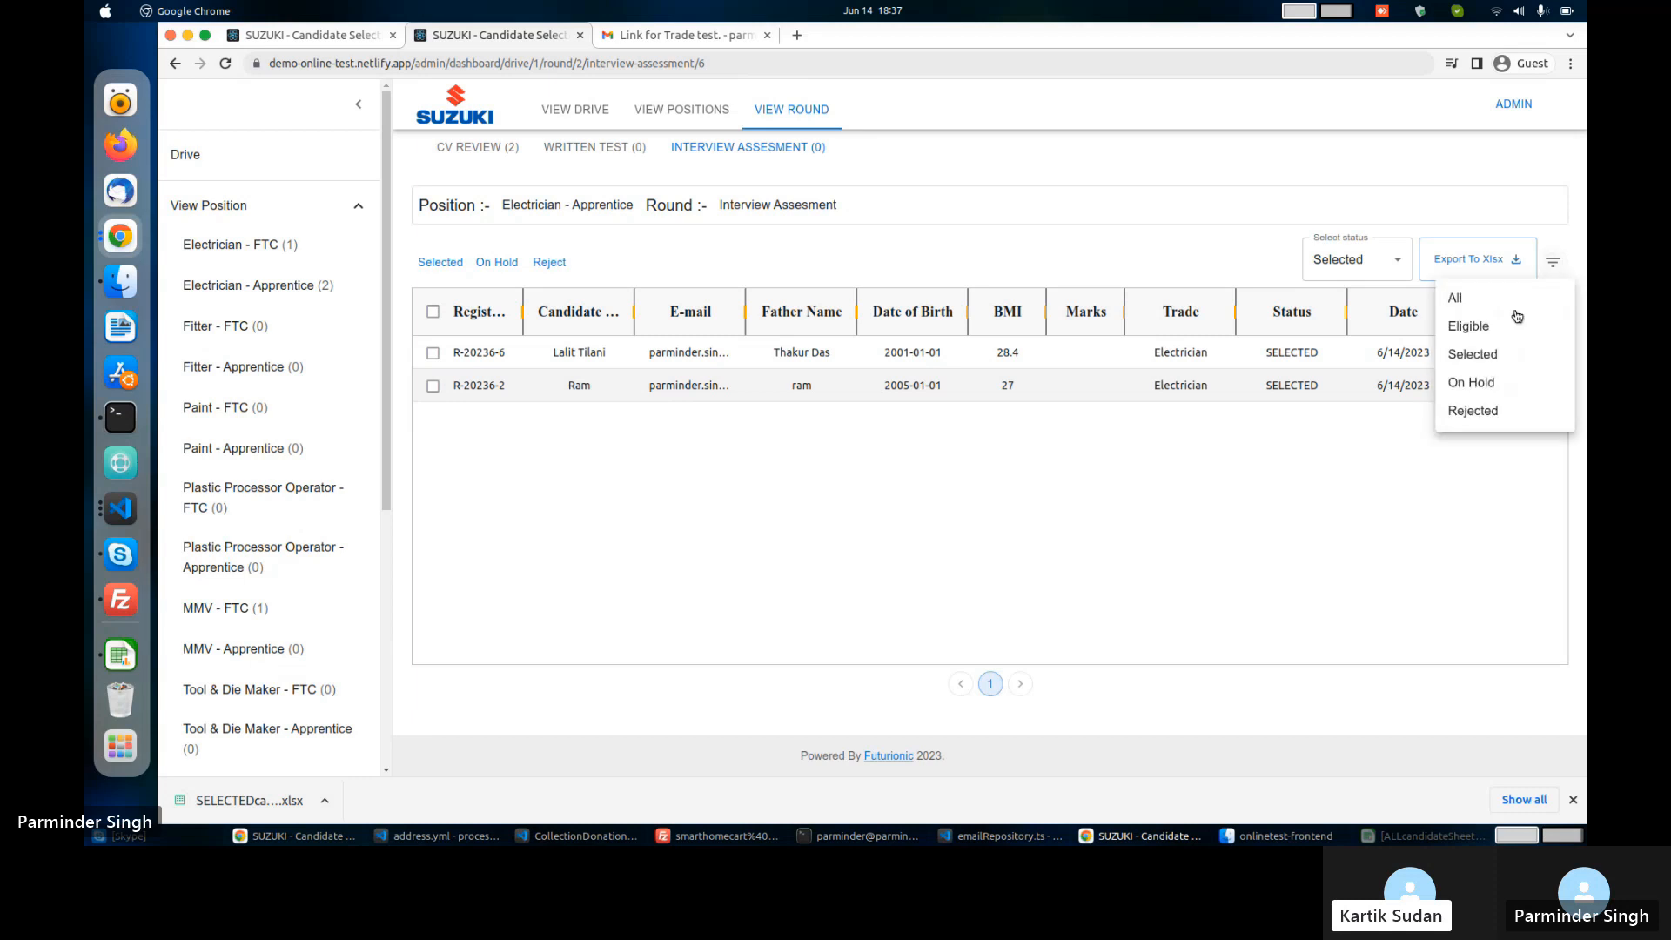
pyautogui.click(1514, 322)
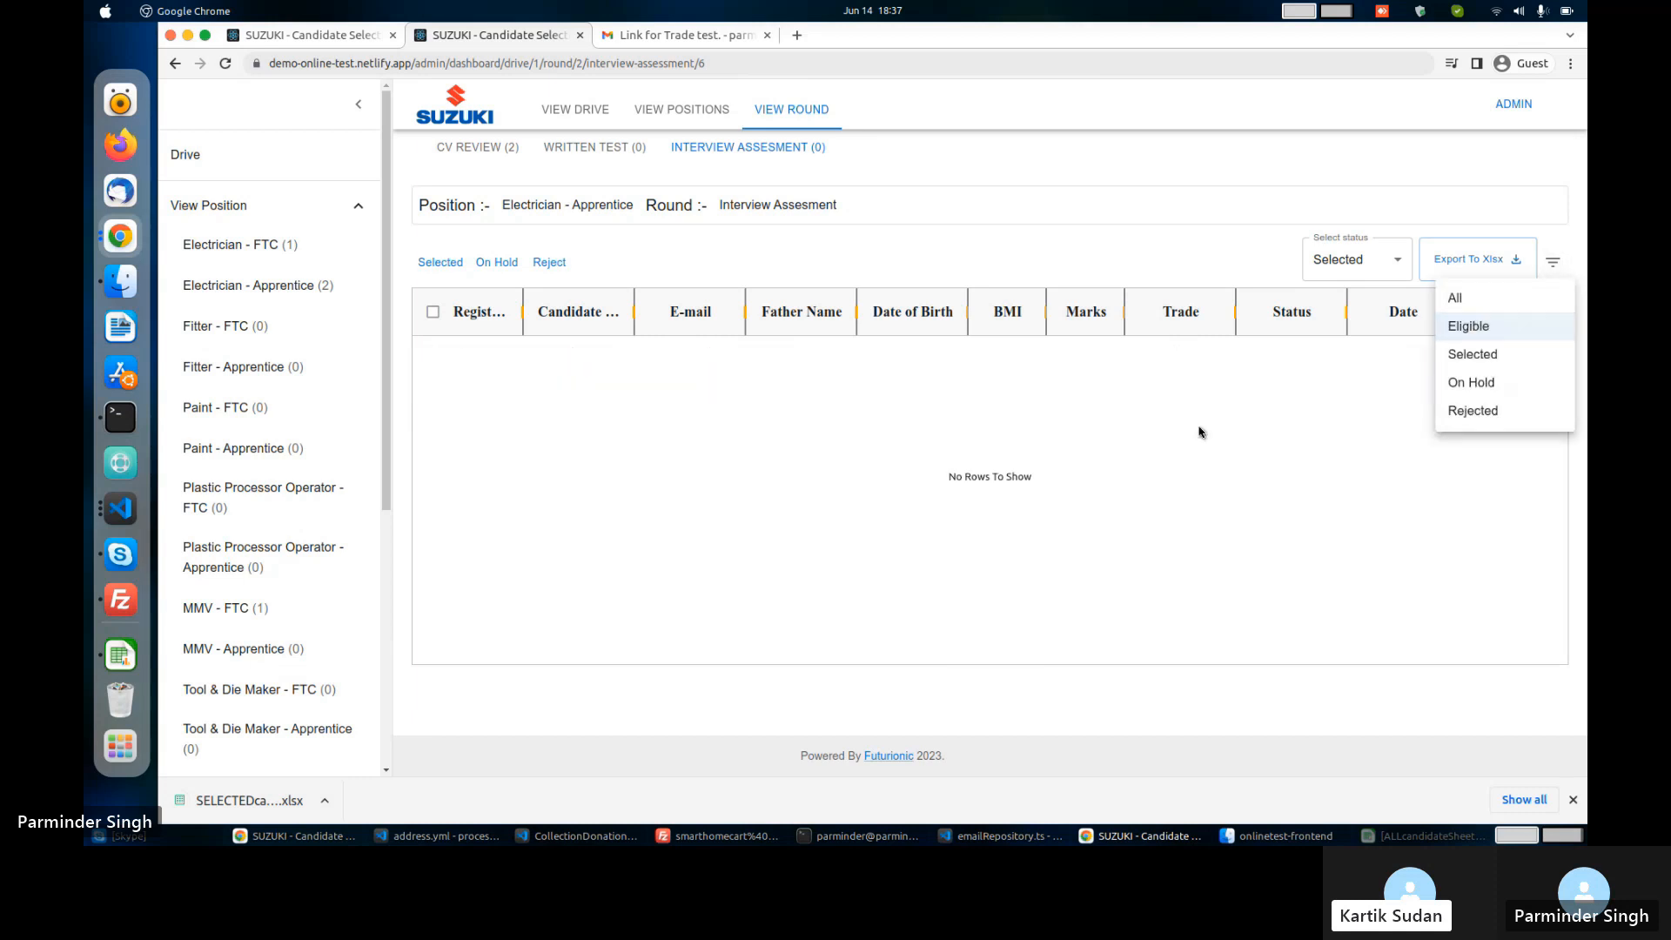
pyautogui.click(1479, 357)
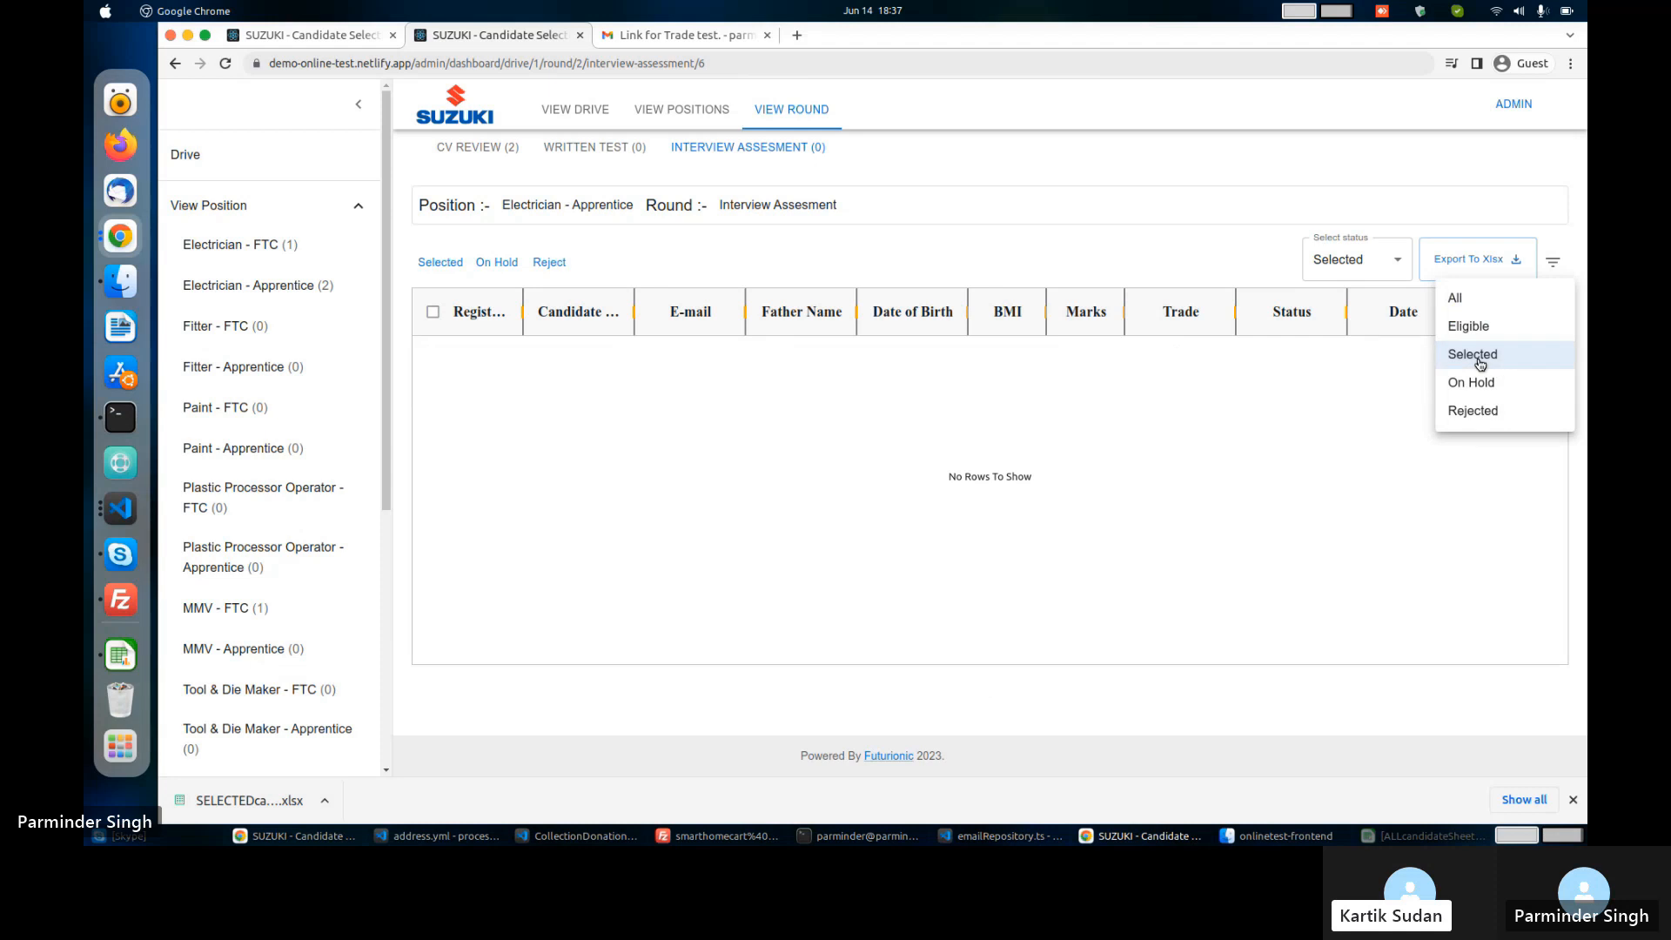
pyautogui.click(1144, 457)
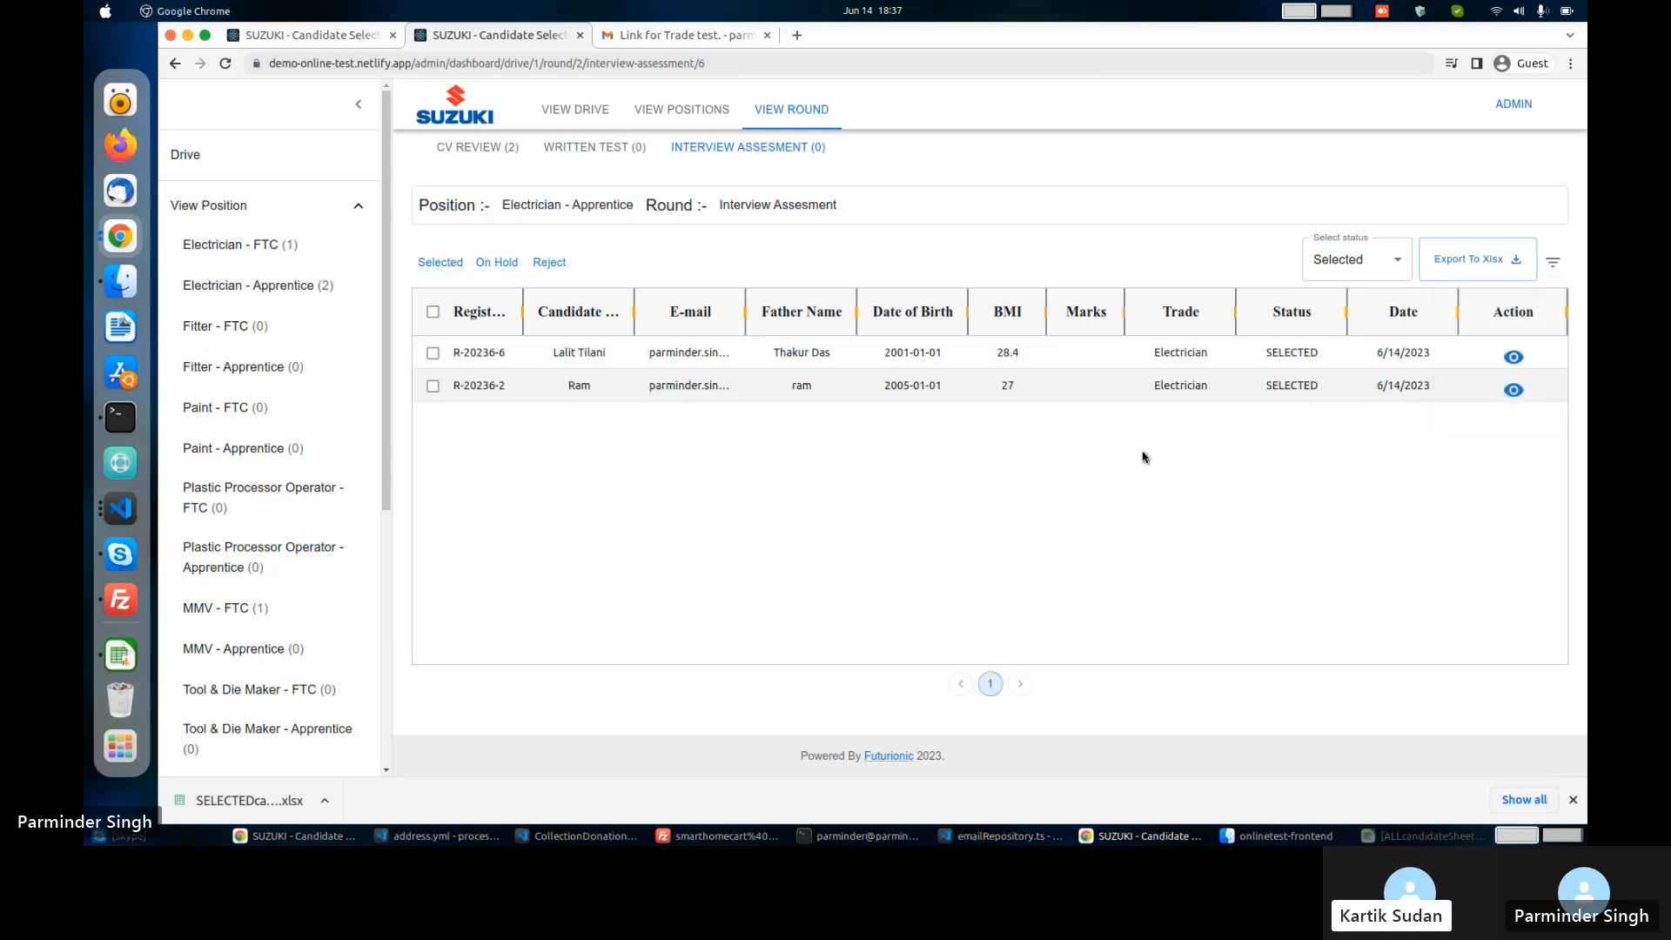